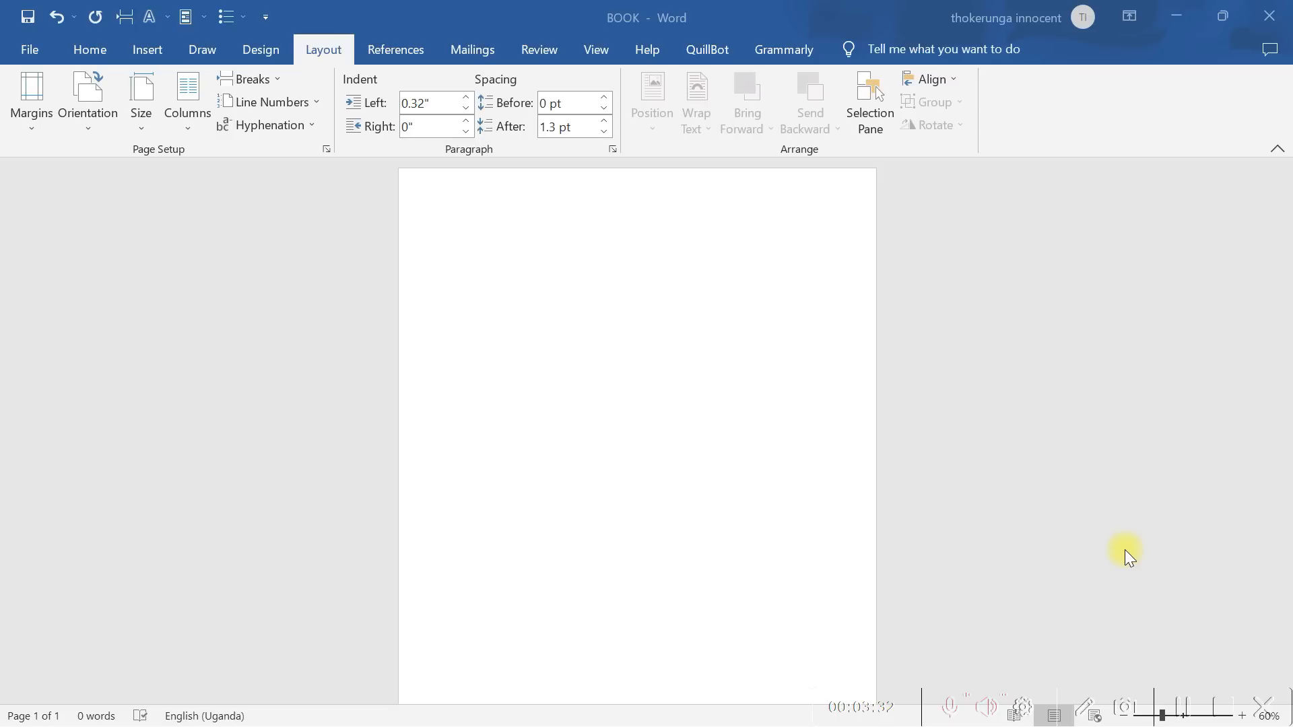
- Set the blank document's paper size to Statement, 5.5" x 8.5"
left_click(314, 53)
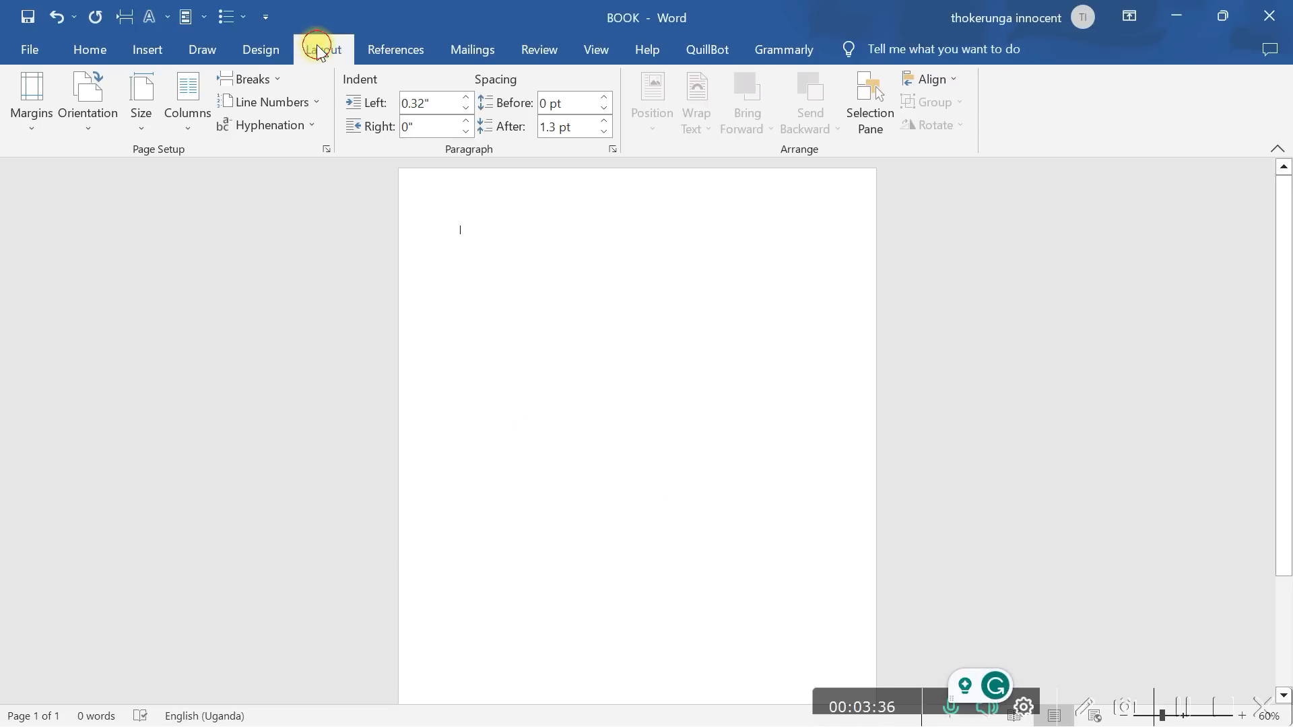
double_click(318, 51)
left_click(322, 51)
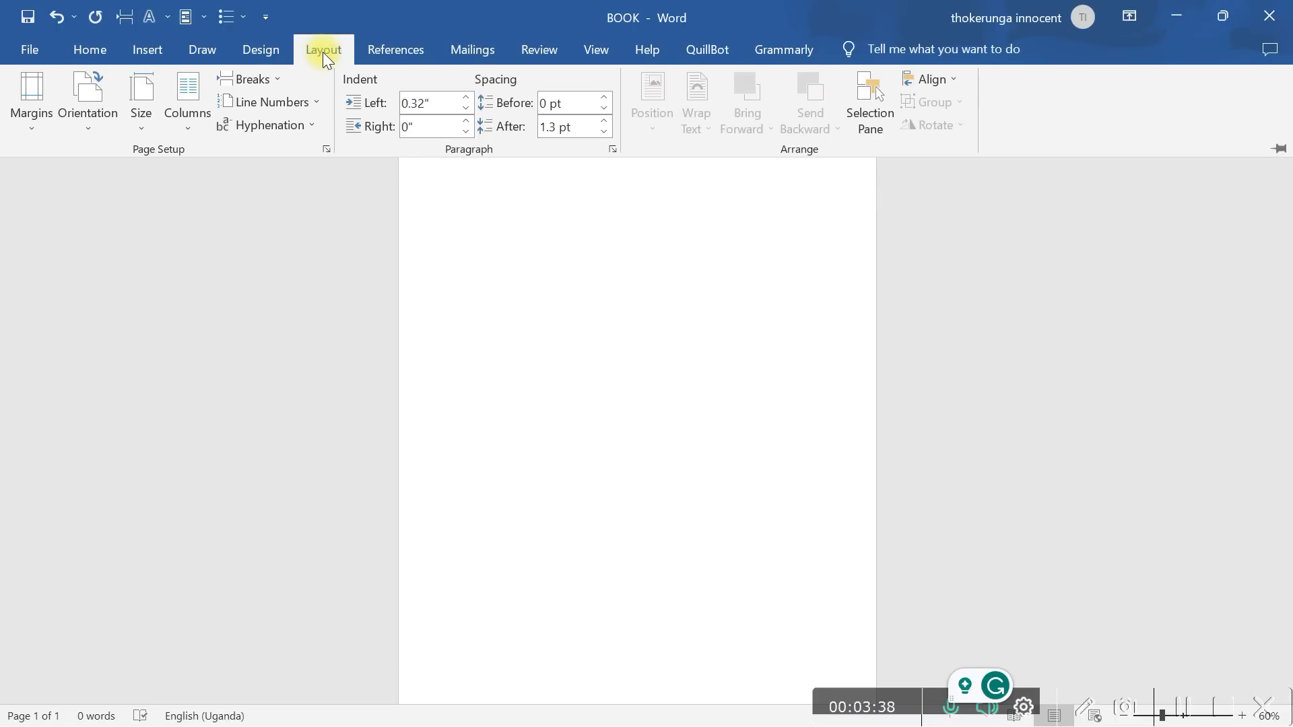
left_click(137, 124)
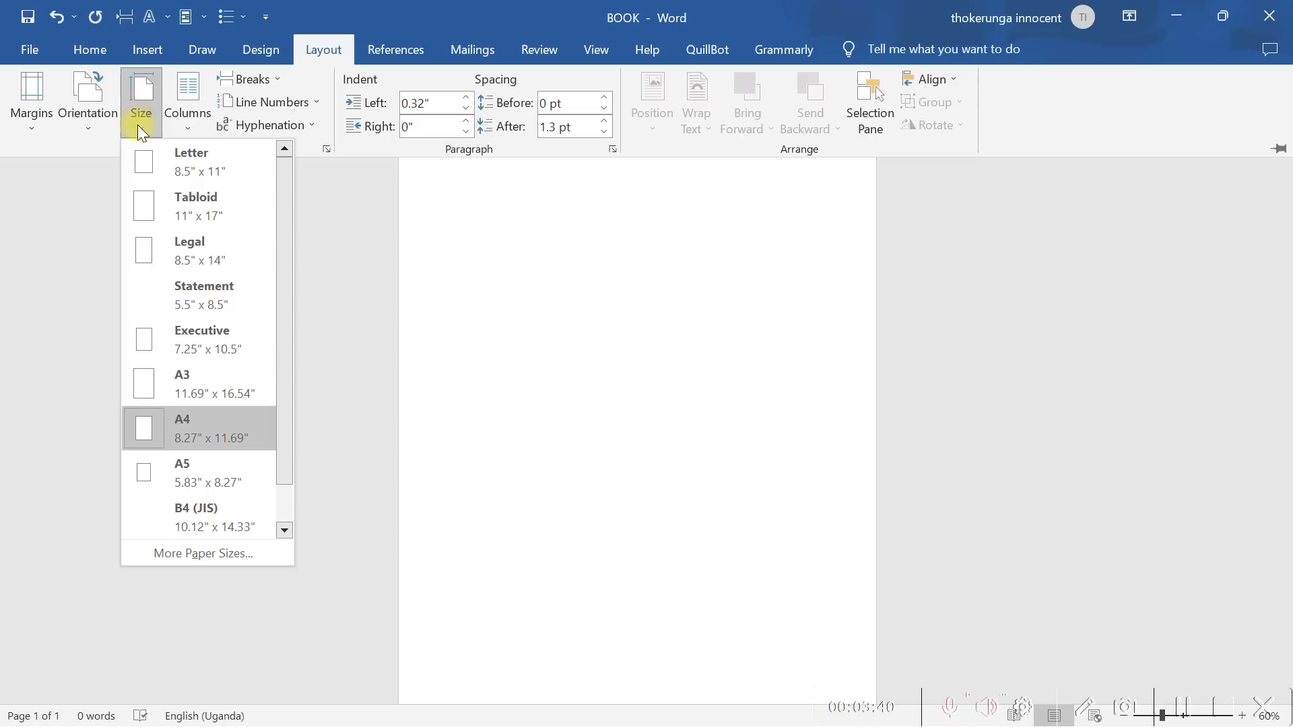
left_click(154, 296)
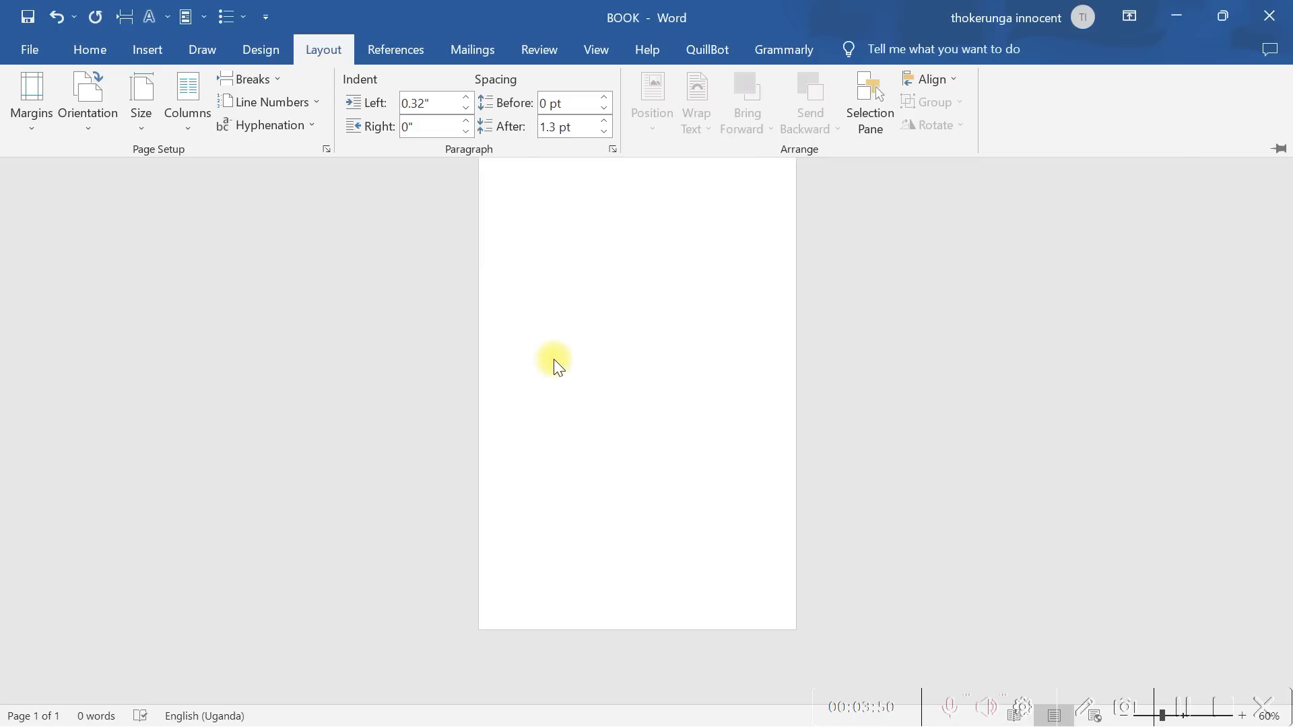
- Apply the Moderate margins, 1" top and bottom and 0.75" on both sides, after trying the Normal preset
left_click(28, 125)
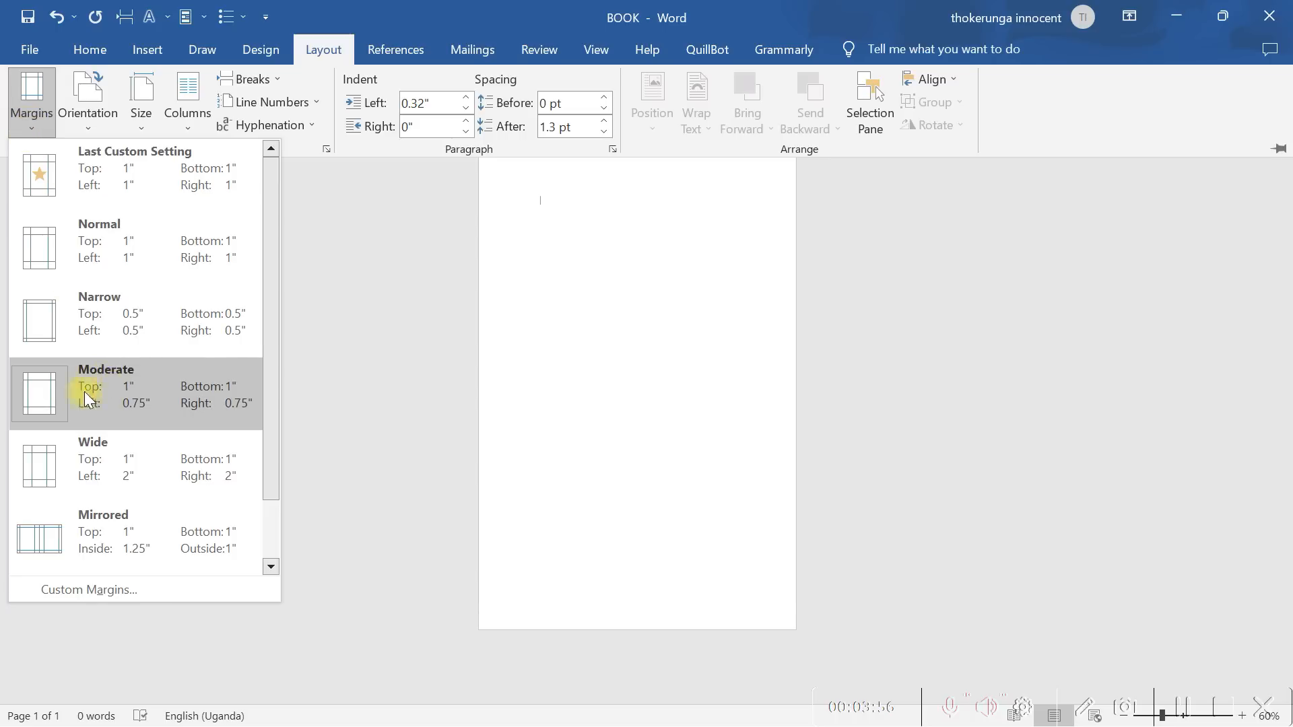
left_click(91, 273)
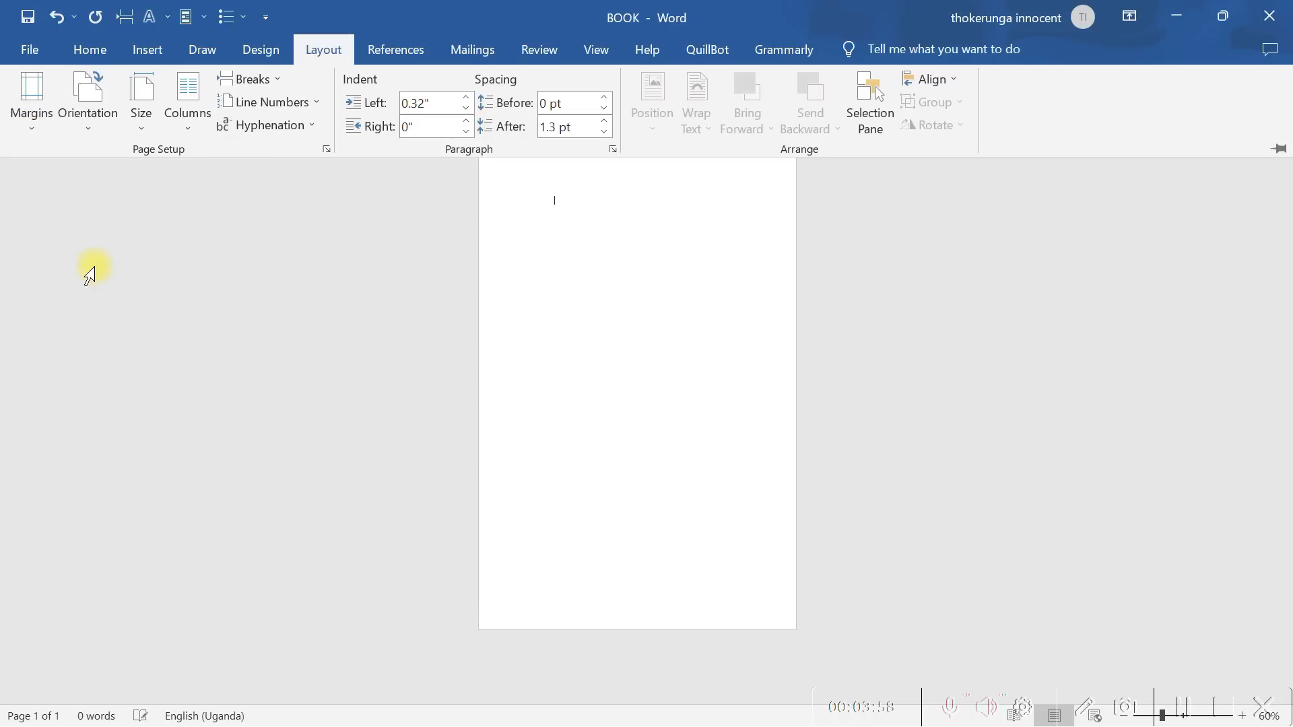
left_click(28, 126)
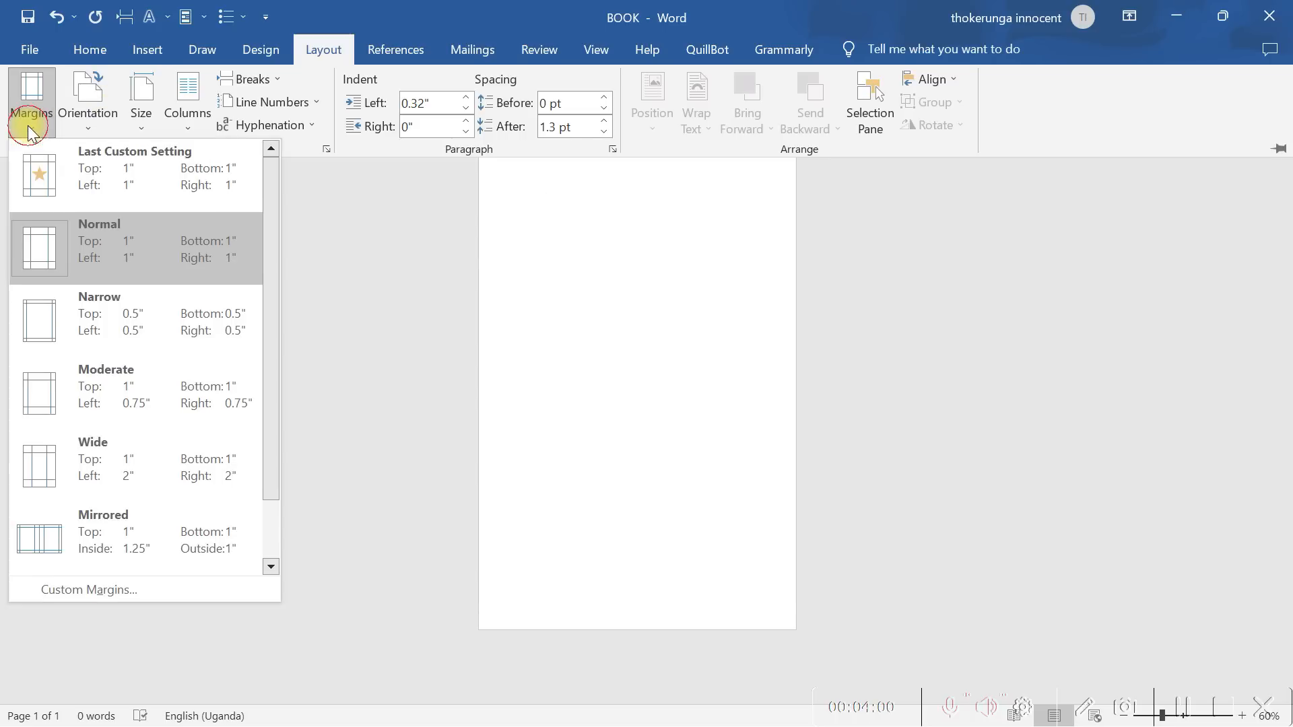
left_click(126, 394)
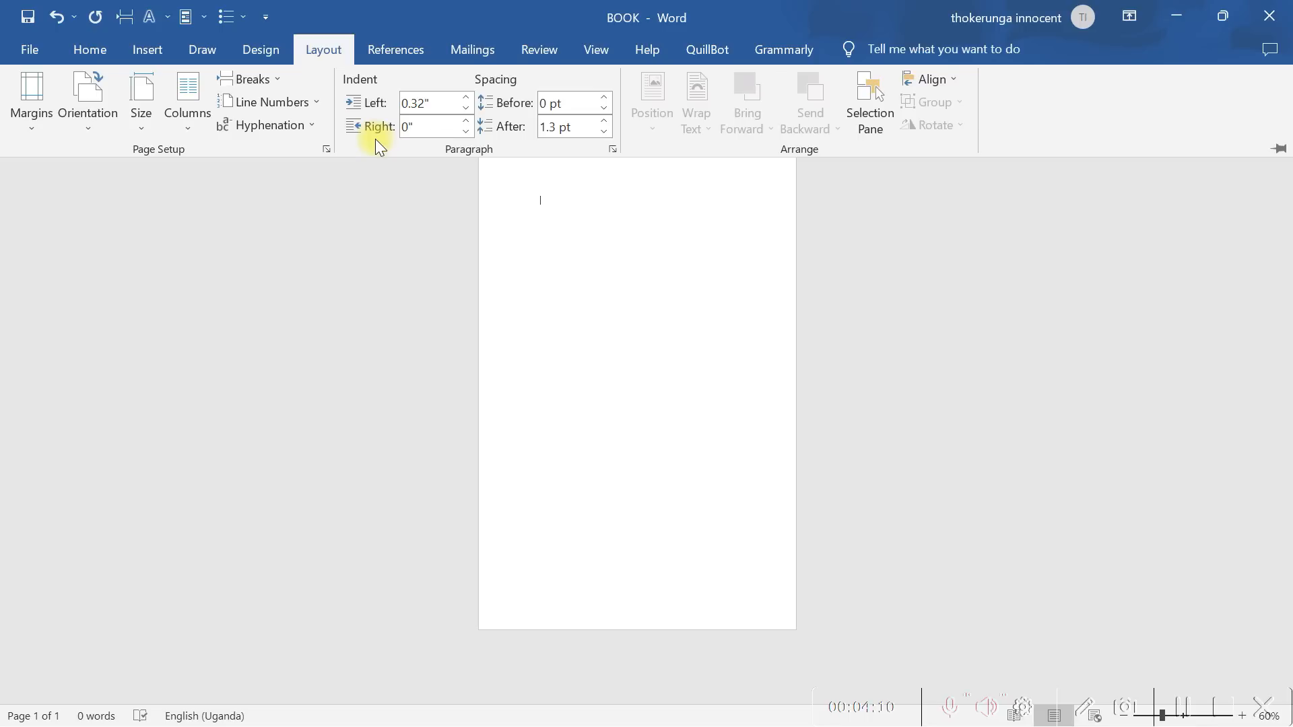
- Set the paragraph's left indent to 0"
left_click(465, 107)
left_click(465, 108)
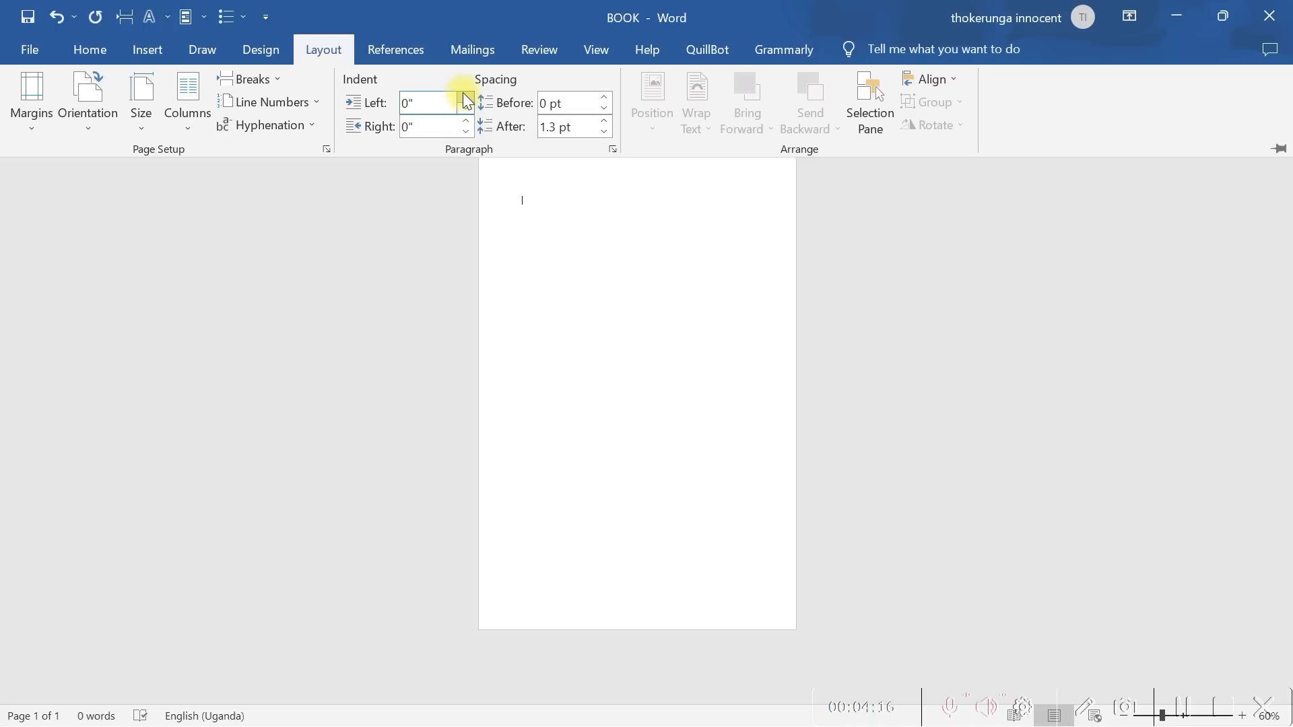
left_click(464, 99)
left_click(464, 99)
left_click(465, 99)
left_click(465, 108)
left_click(465, 108)
left_click(465, 108)
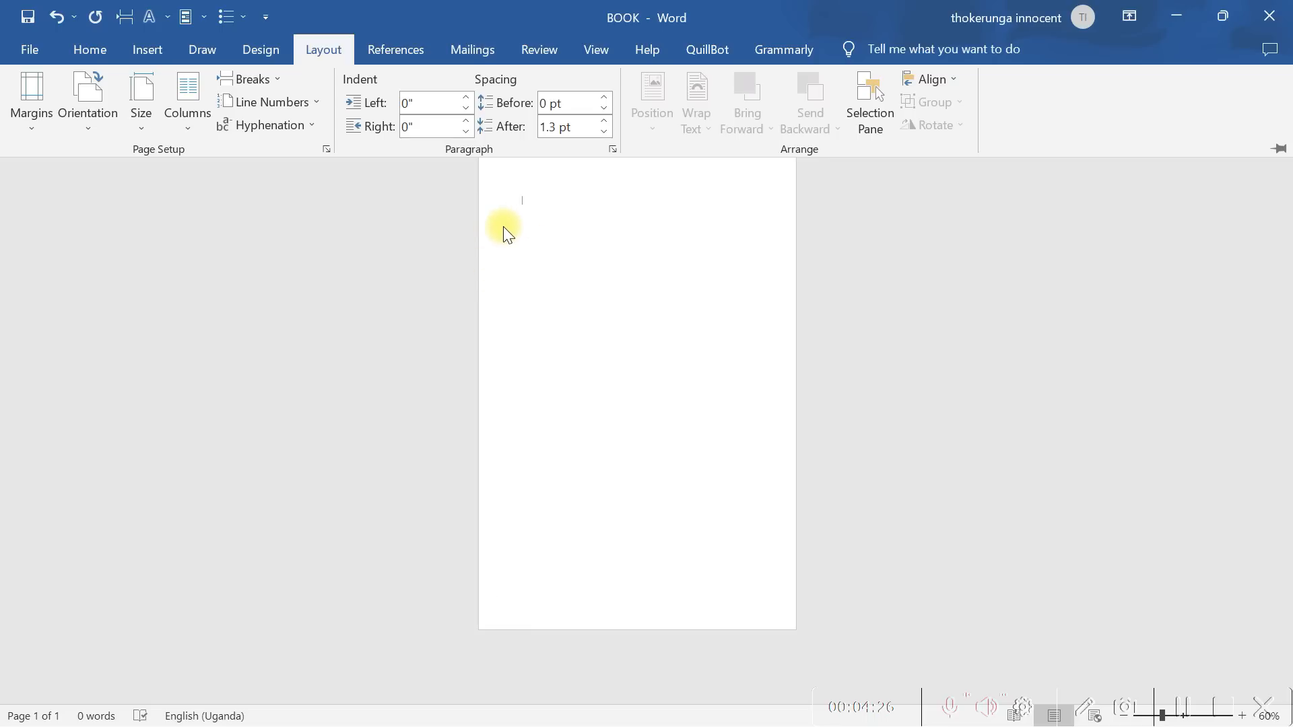
- Show the ruler in the document window
left_click(596, 53)
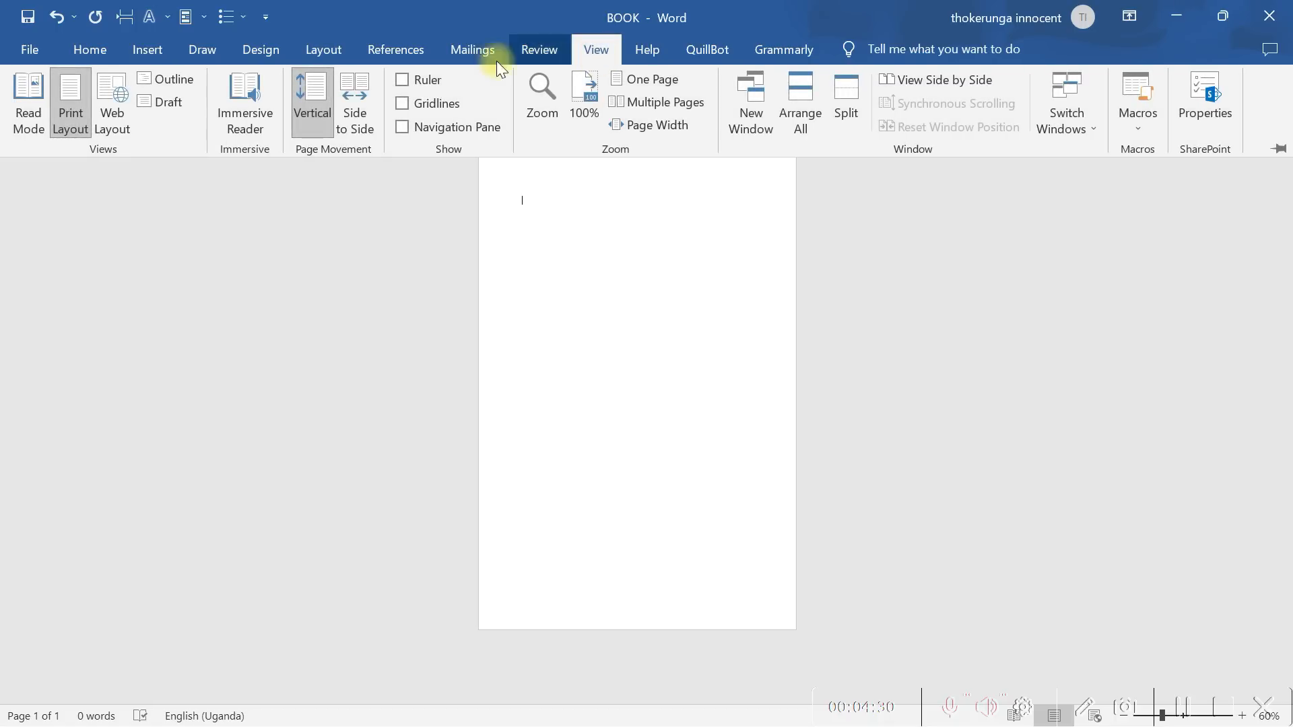
left_click(402, 79)
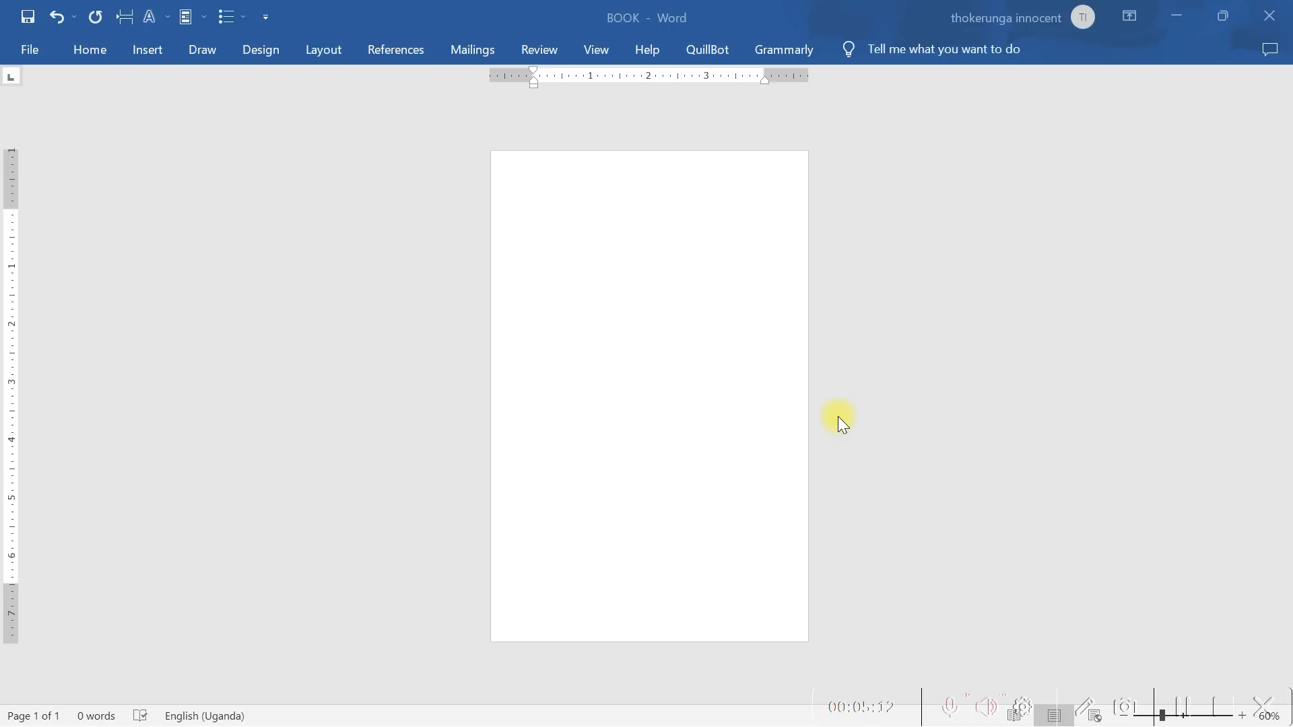
- Arrange two windows side by side, with BOOK on the right half of the screen and the course template on the left half
left_click(384, 15)
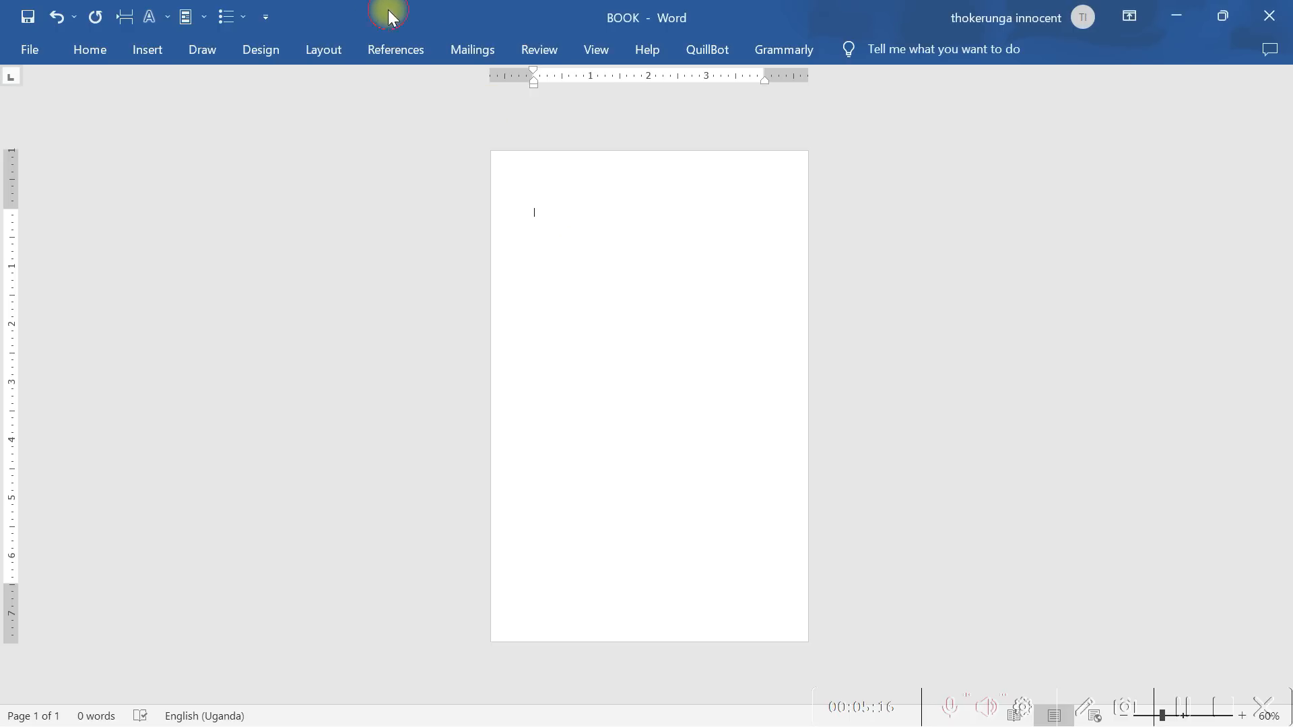
left_click_drag(387, 9, 1289, 17)
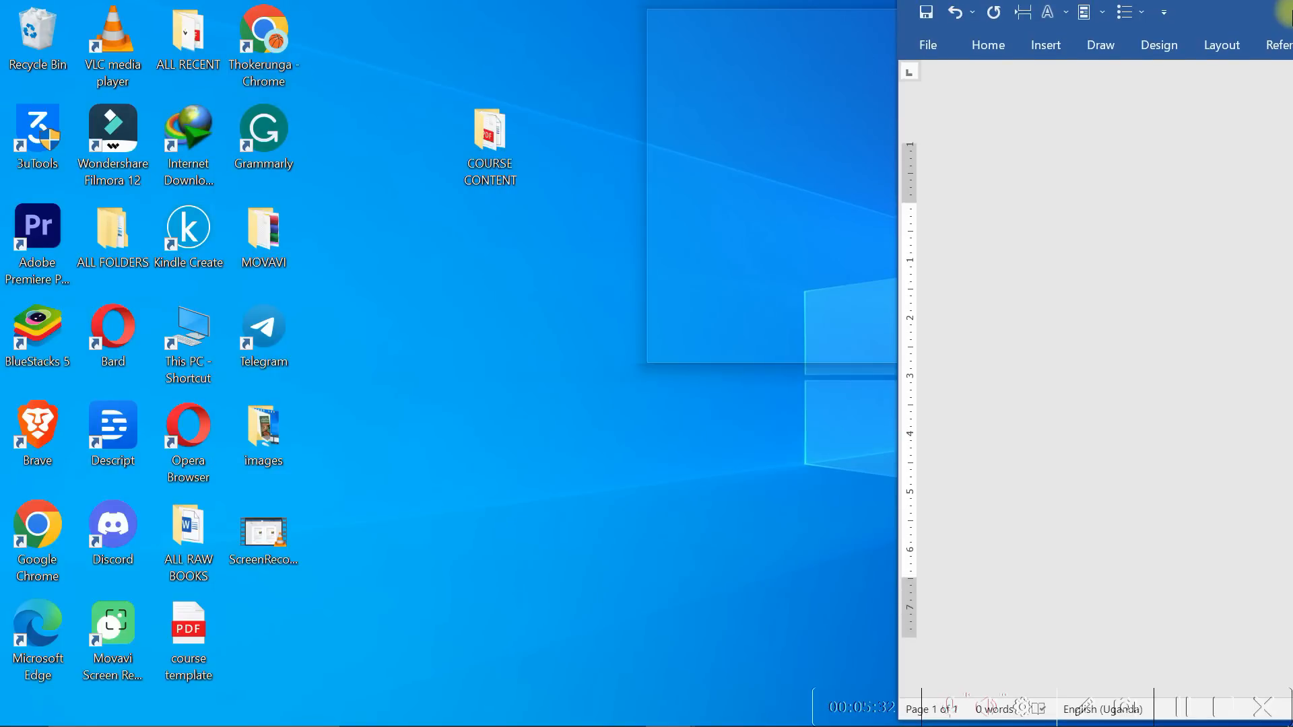
left_click_drag(1287, 10, 1287, 10)
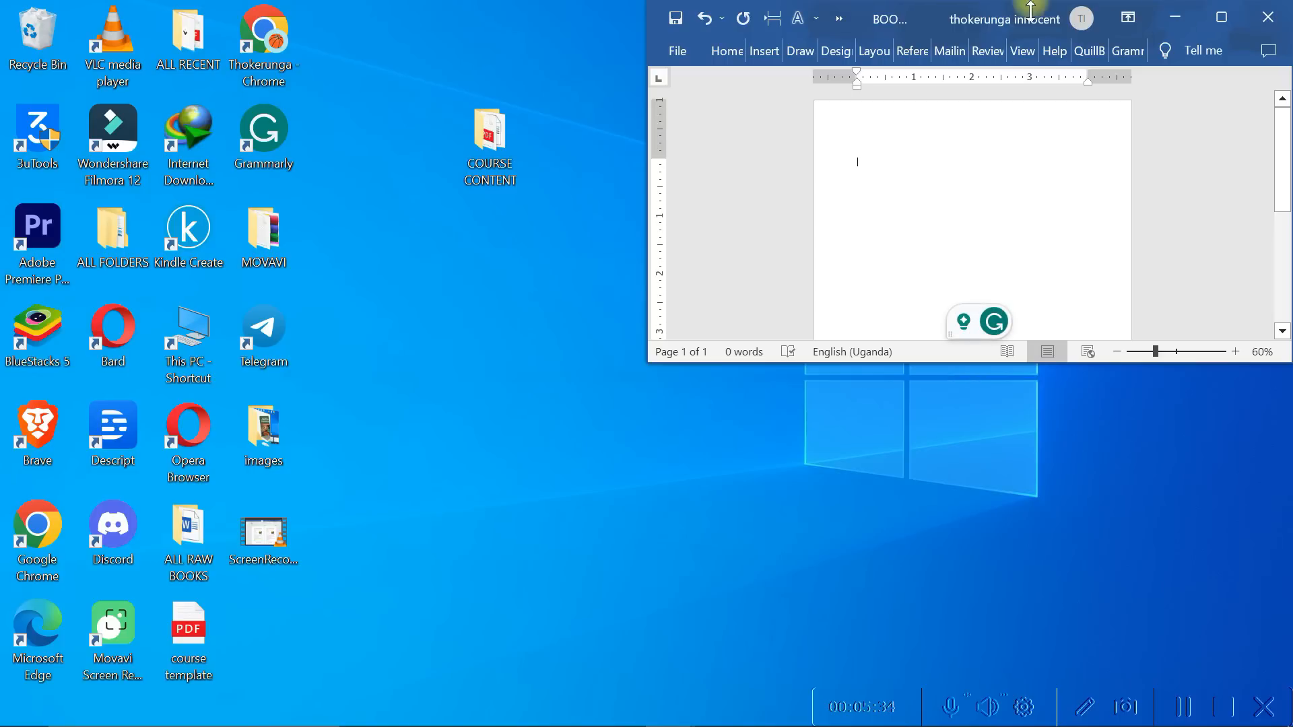
left_click_drag(930, 13, 1287, 178)
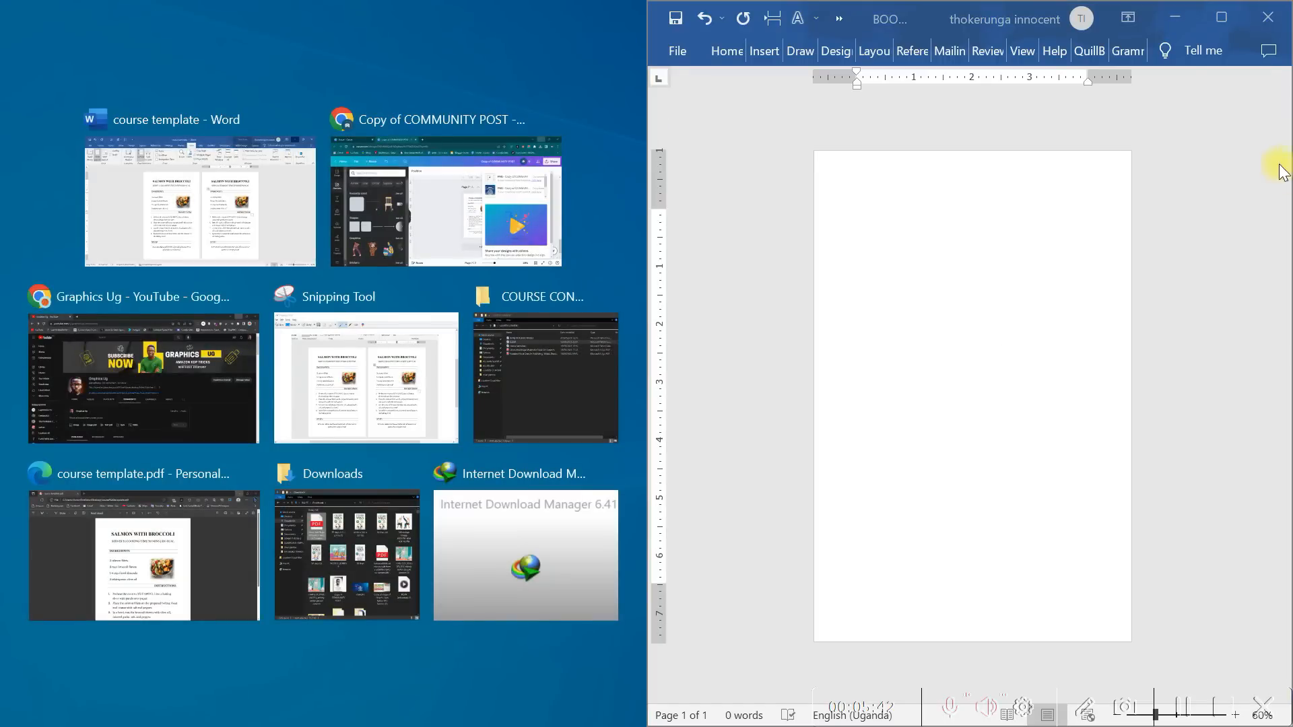
left_click(171, 195)
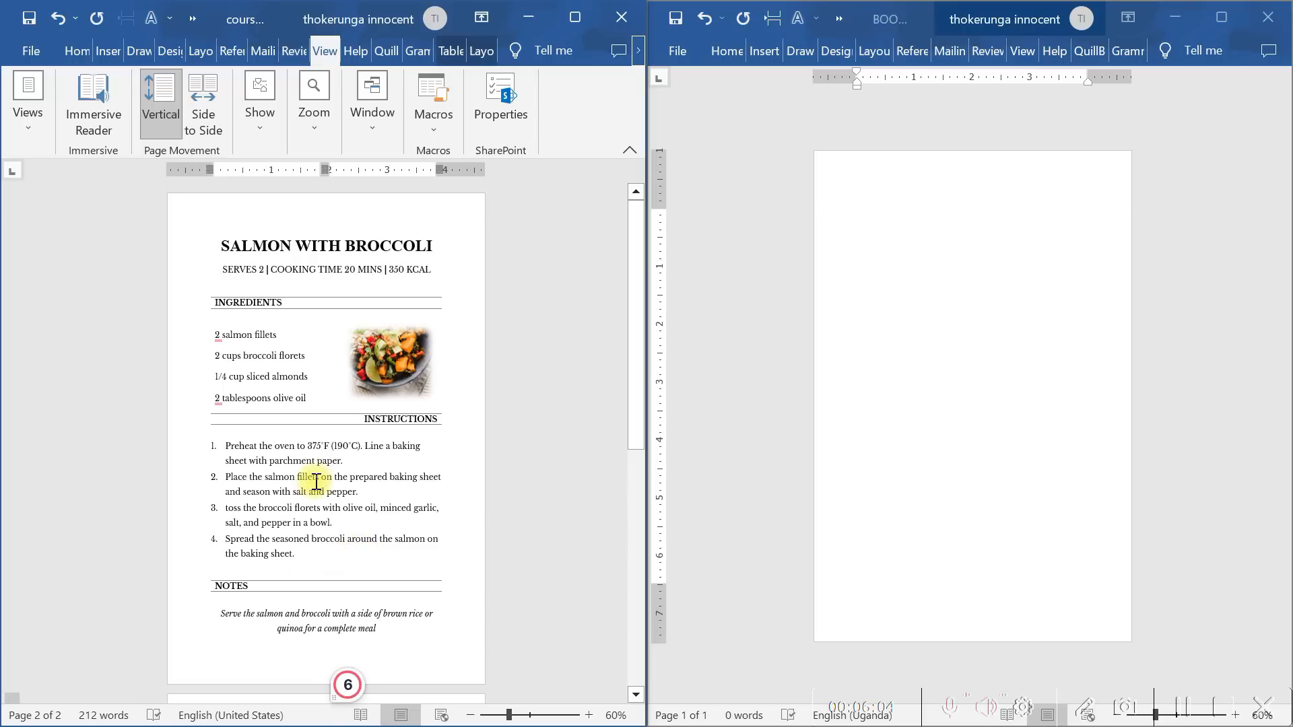
- Copy the title SALMON WITH BROCCOLI from the course template and paste it without its formatting into the blank BOOK page
left_click(242, 245)
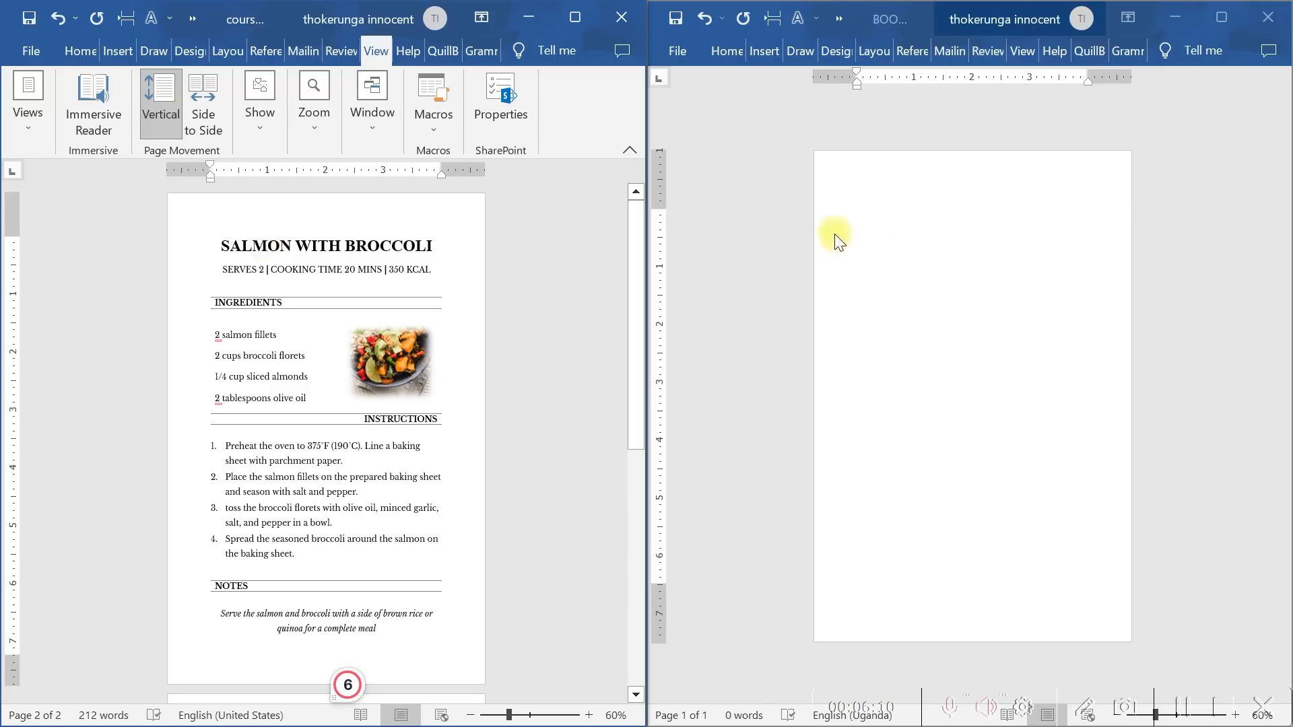
left_click(901, 202)
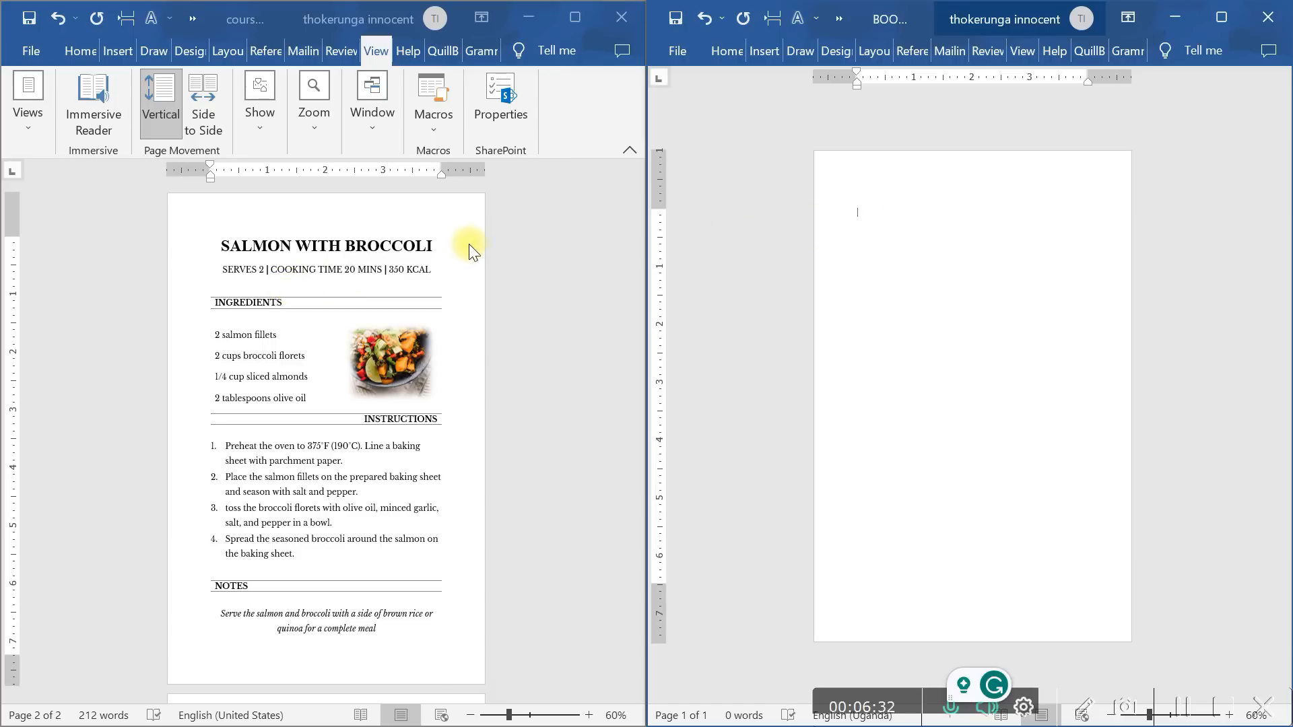
left_click(417, 245)
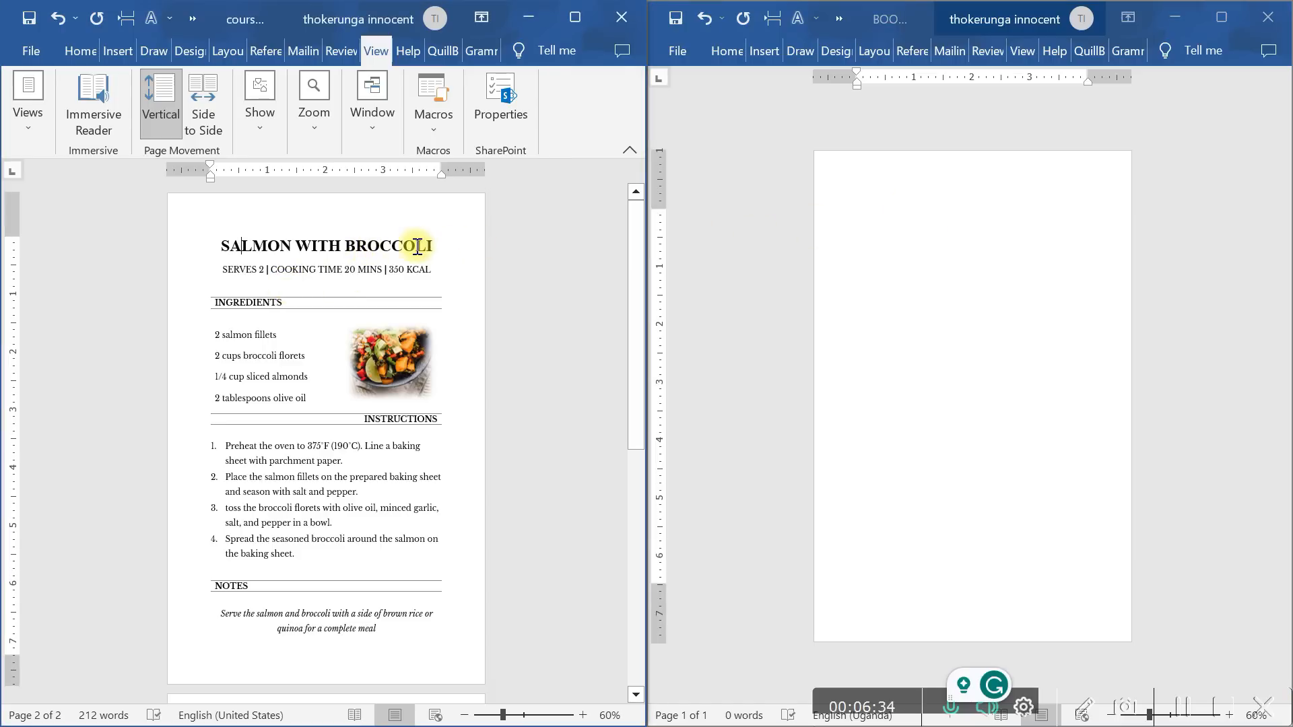
left_click_drag(451, 243, 293, 248)
right_click(292, 248)
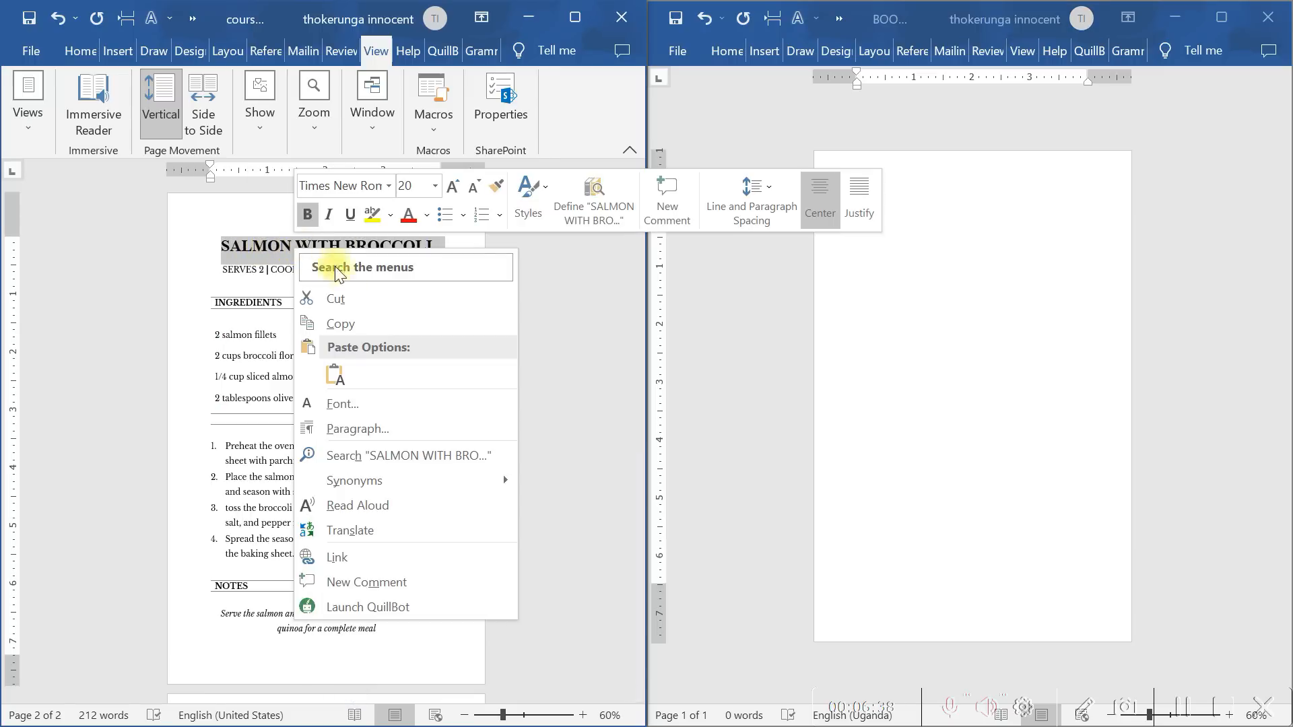
left_click(342, 322)
left_click(901, 214)
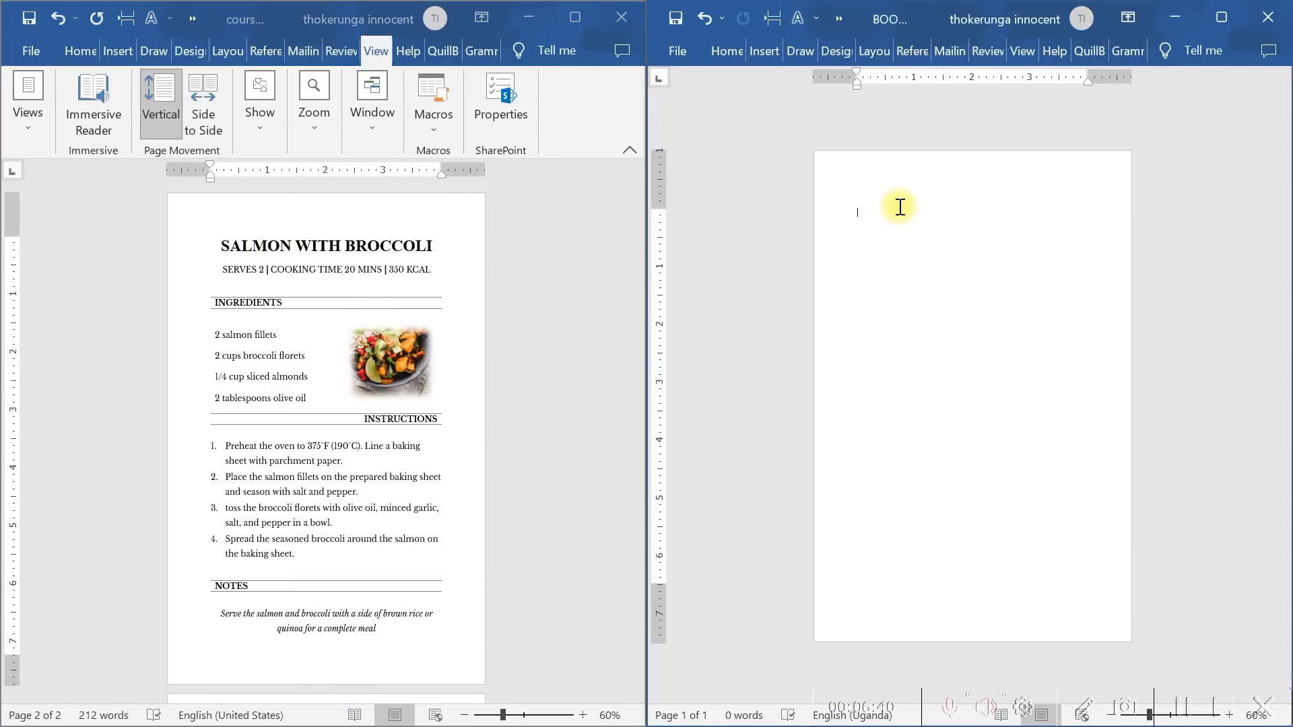
right_click(907, 213)
left_click(1022, 344)
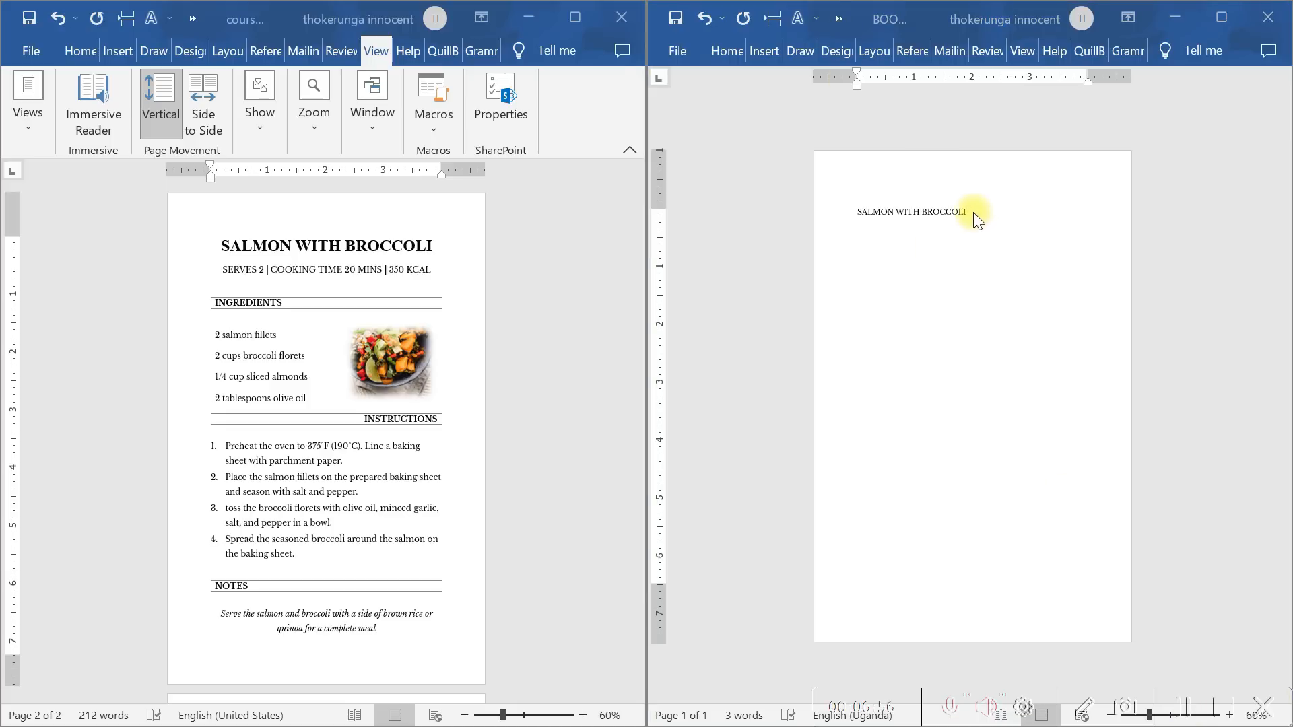
- Format the pasted title in BOOK as bold Times New Roman, size 20
left_click_drag(969, 211, 858, 212)
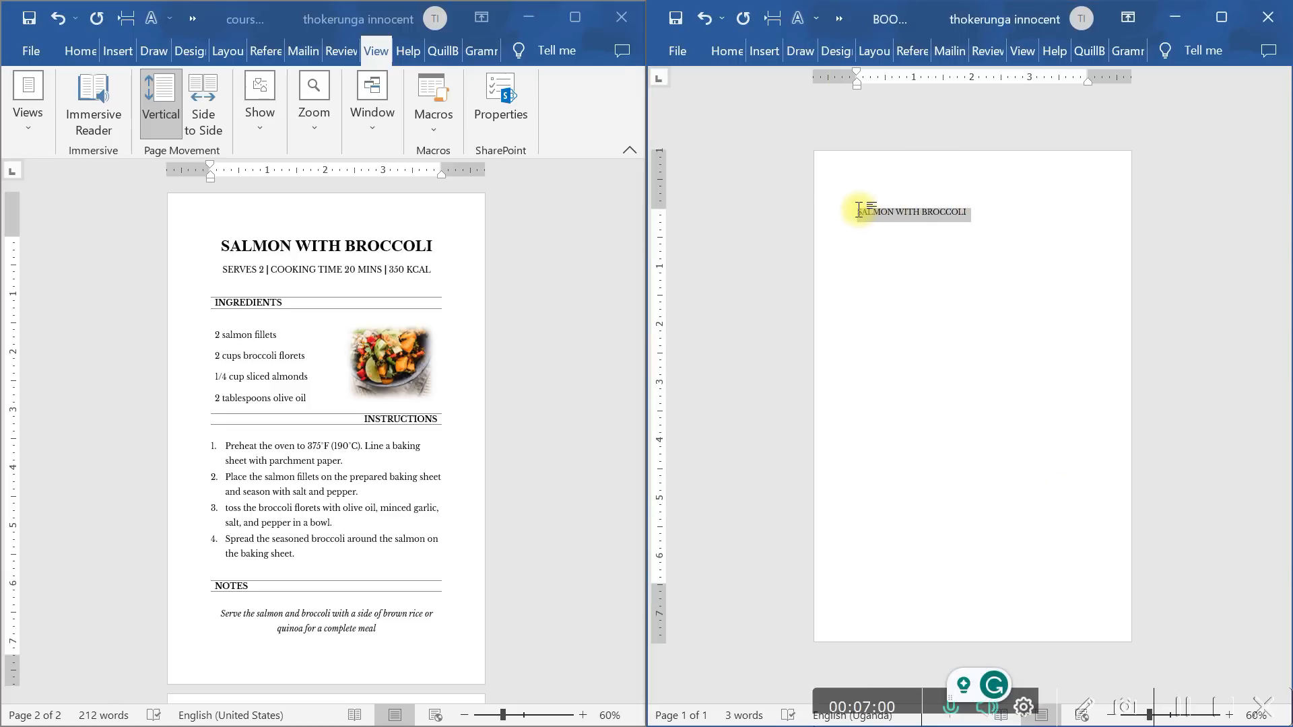
left_click(726, 52)
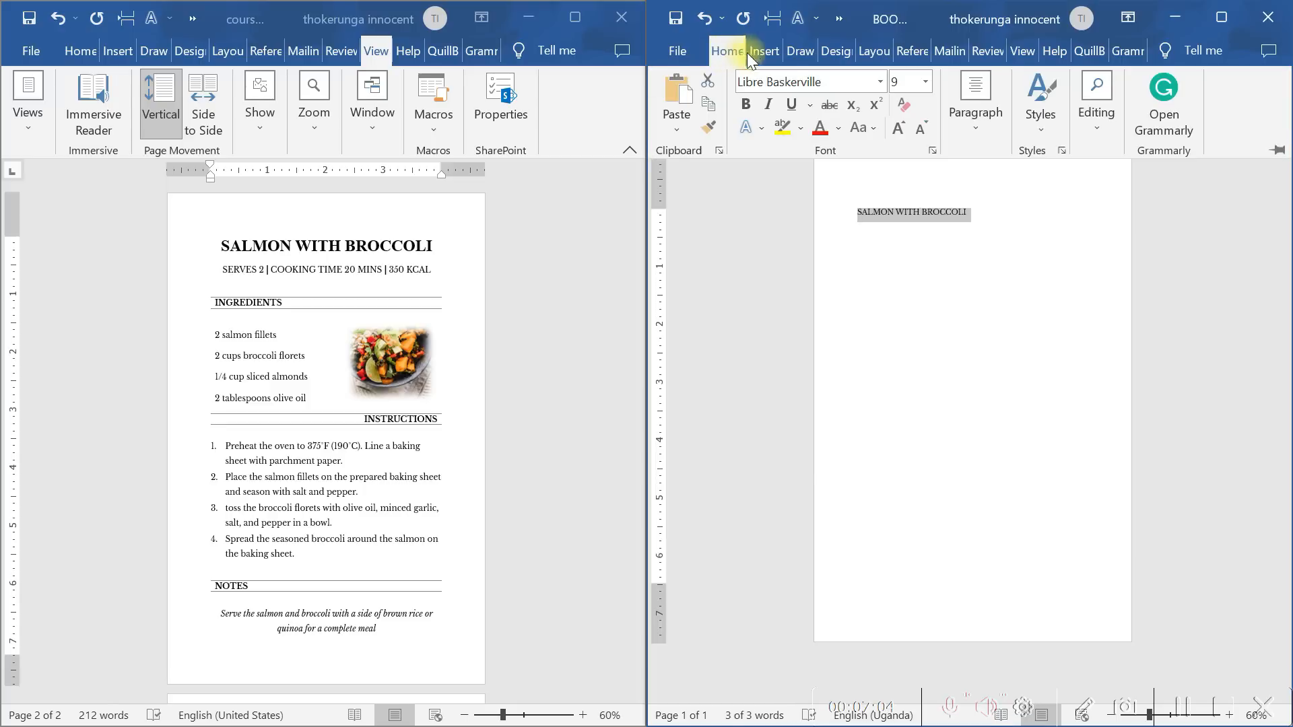
left_click(881, 82)
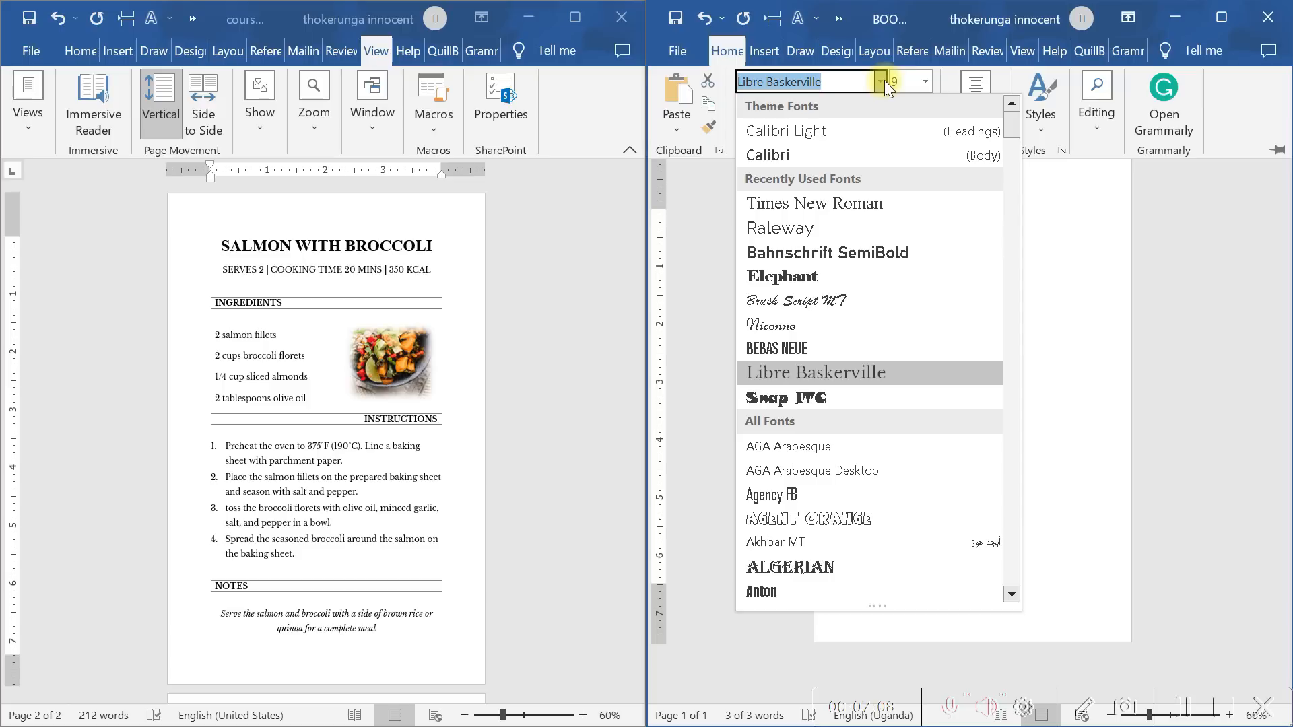
left_click(777, 203)
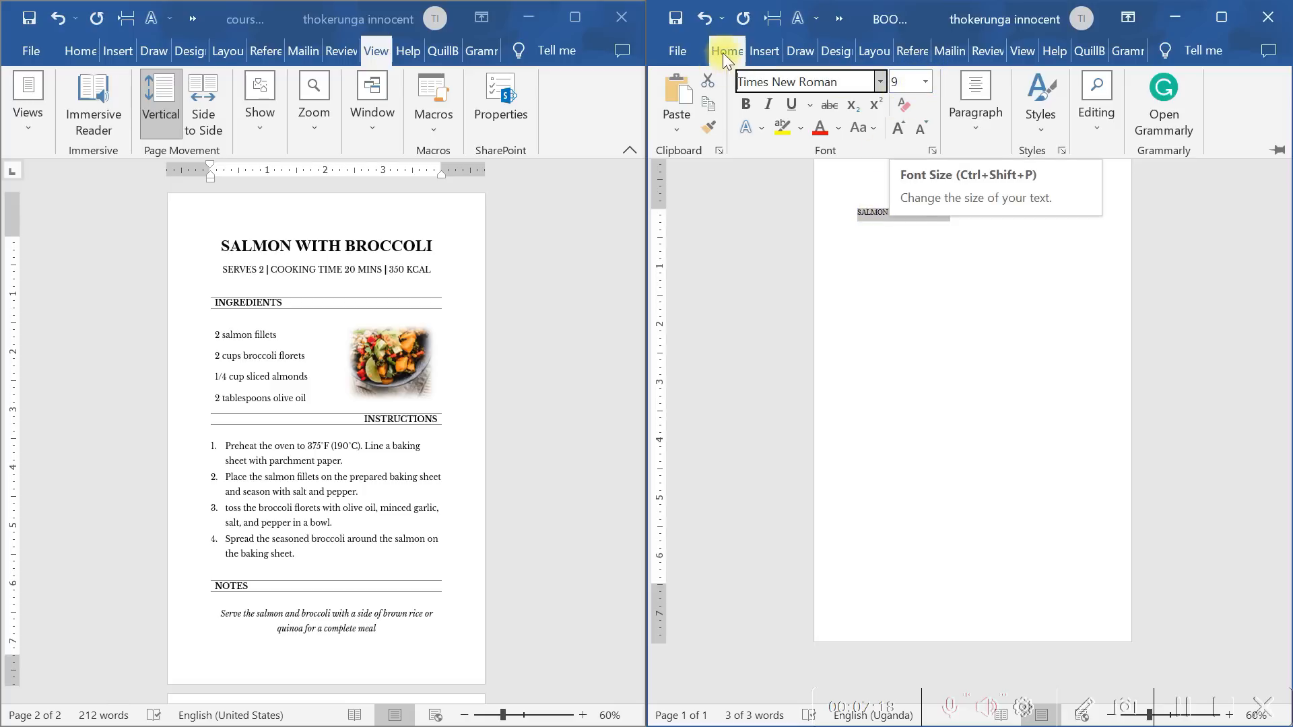
left_click(927, 81)
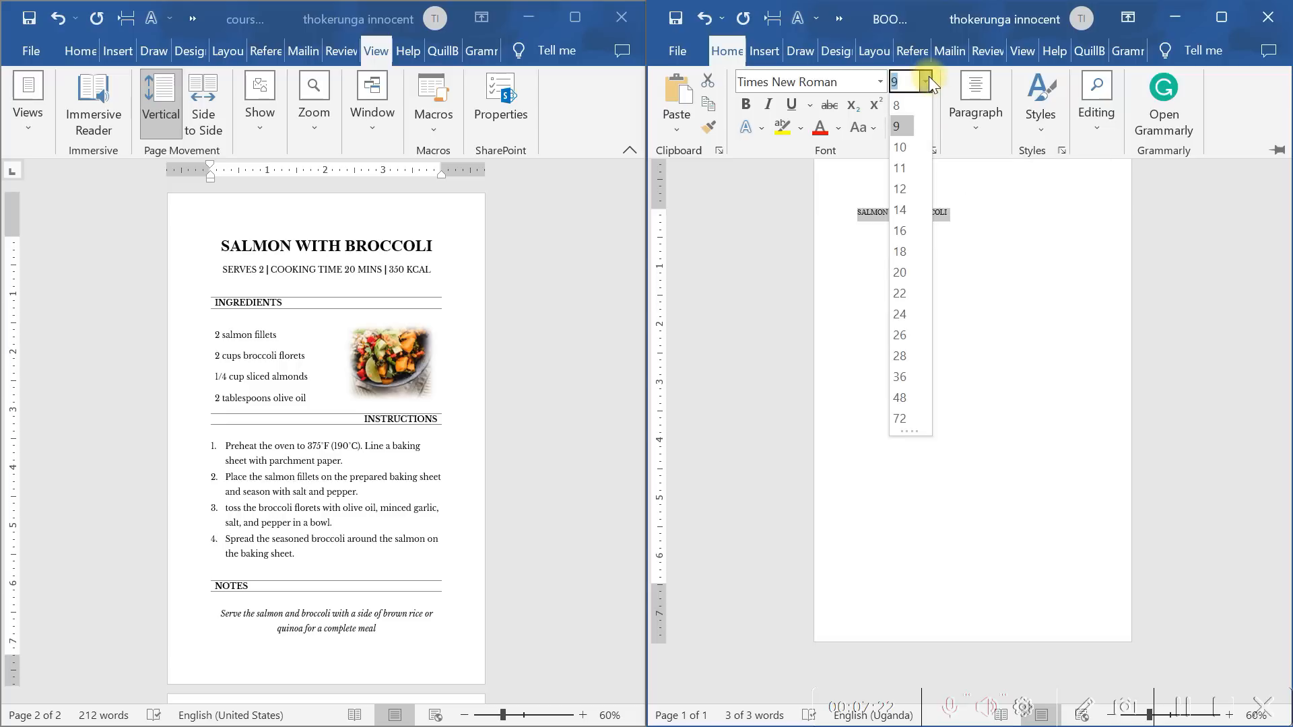
left_click(901, 273)
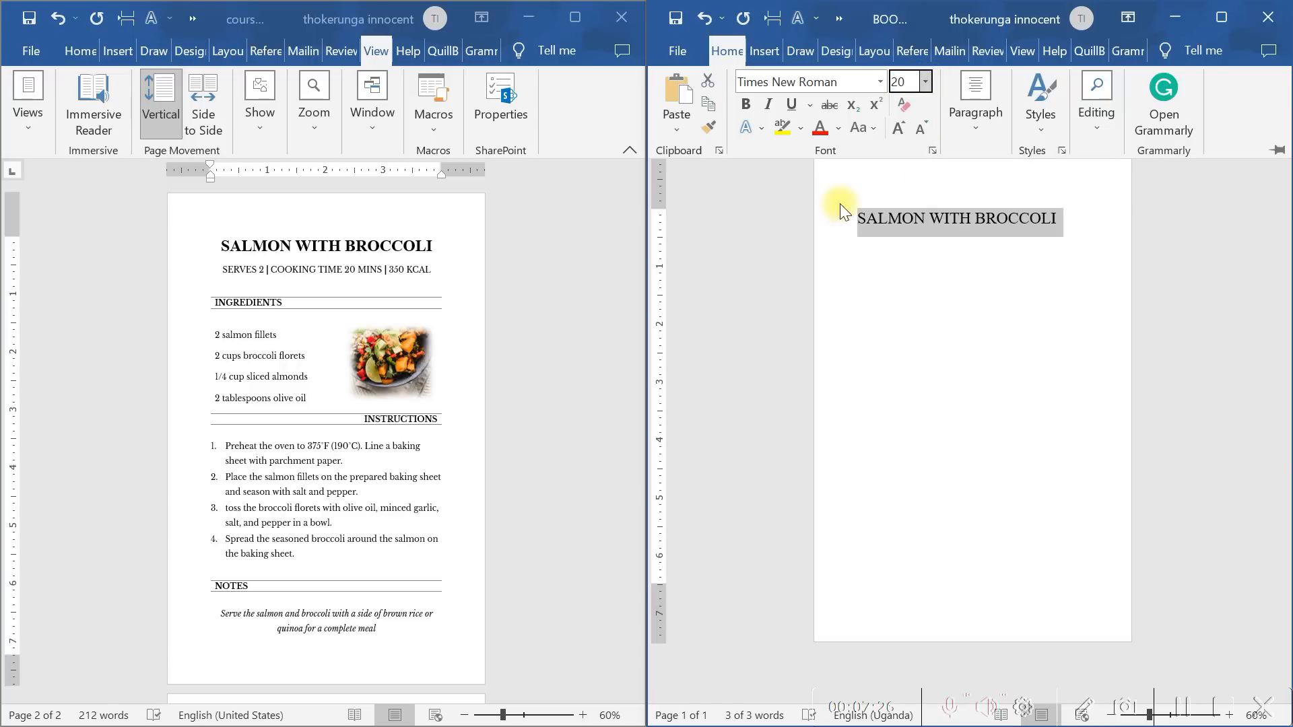
left_click(743, 106)
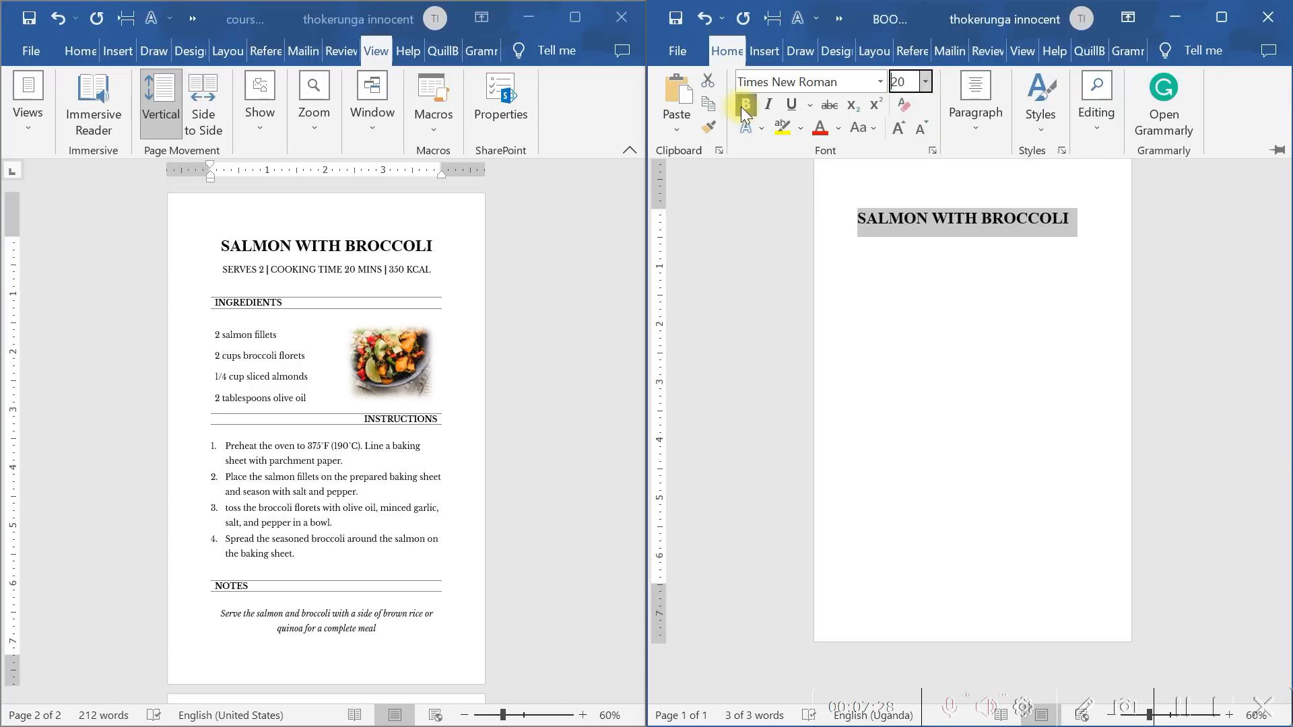
- Center the title SALMON WITH BROCCOLI in BOOK and place the text cursor at its end
left_click(970, 123)
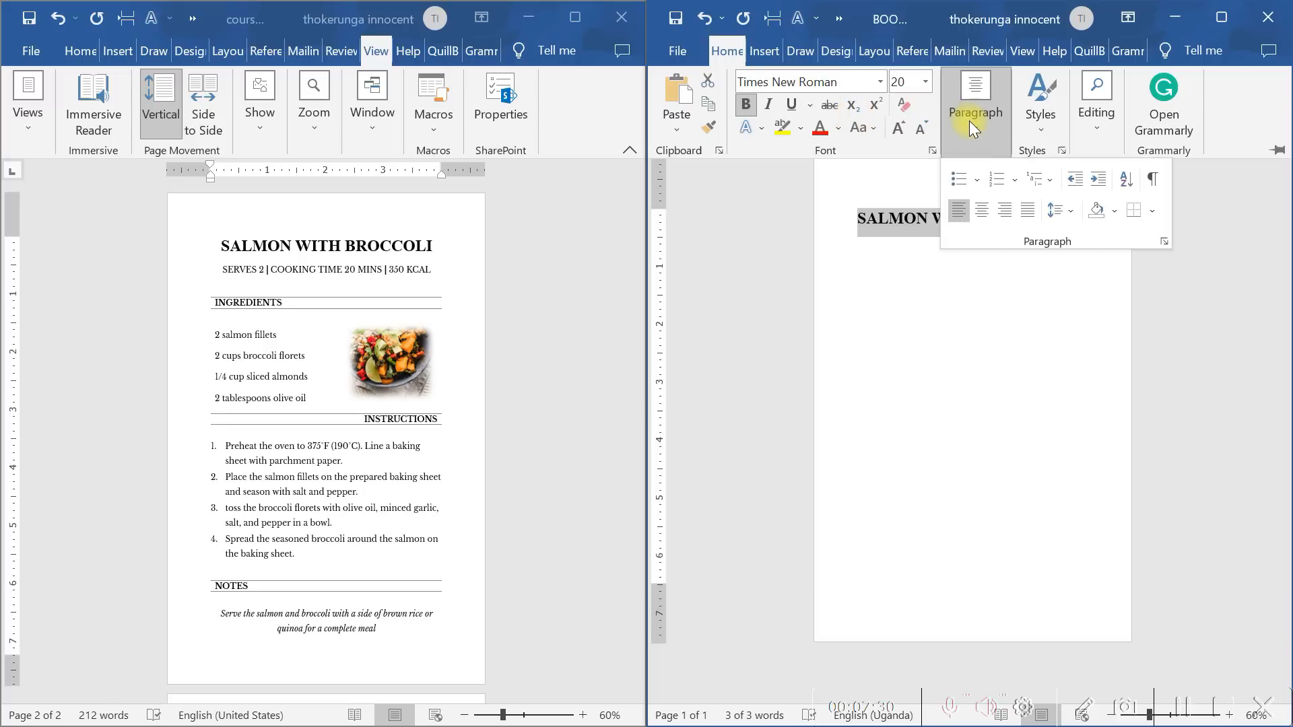
left_click(986, 208)
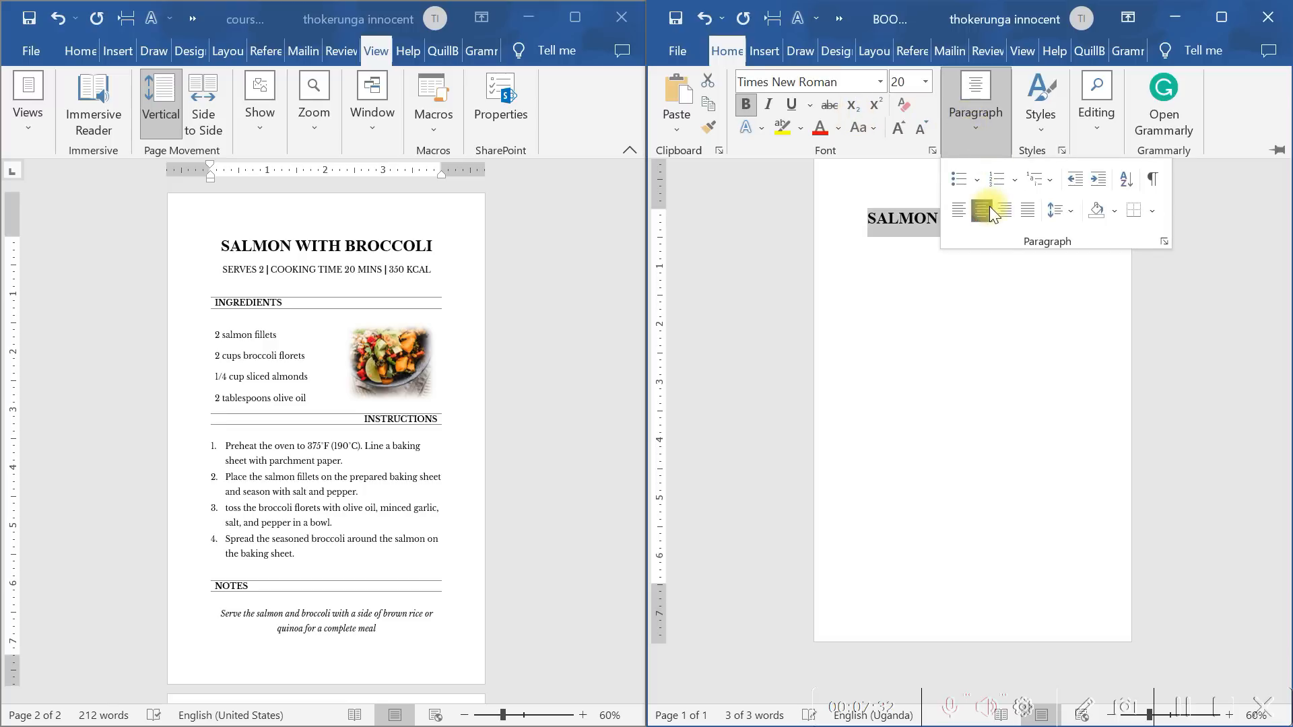
left_click(1002, 346)
left_click(1001, 346)
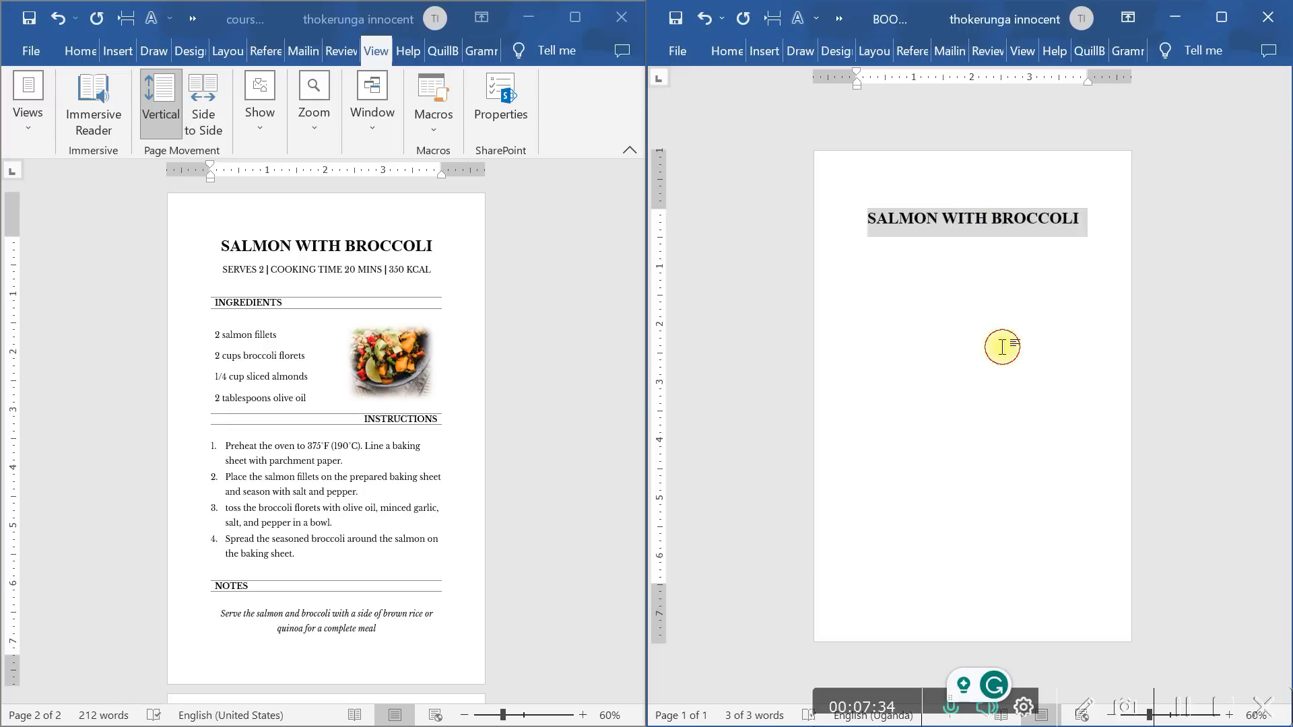
left_click(1001, 346)
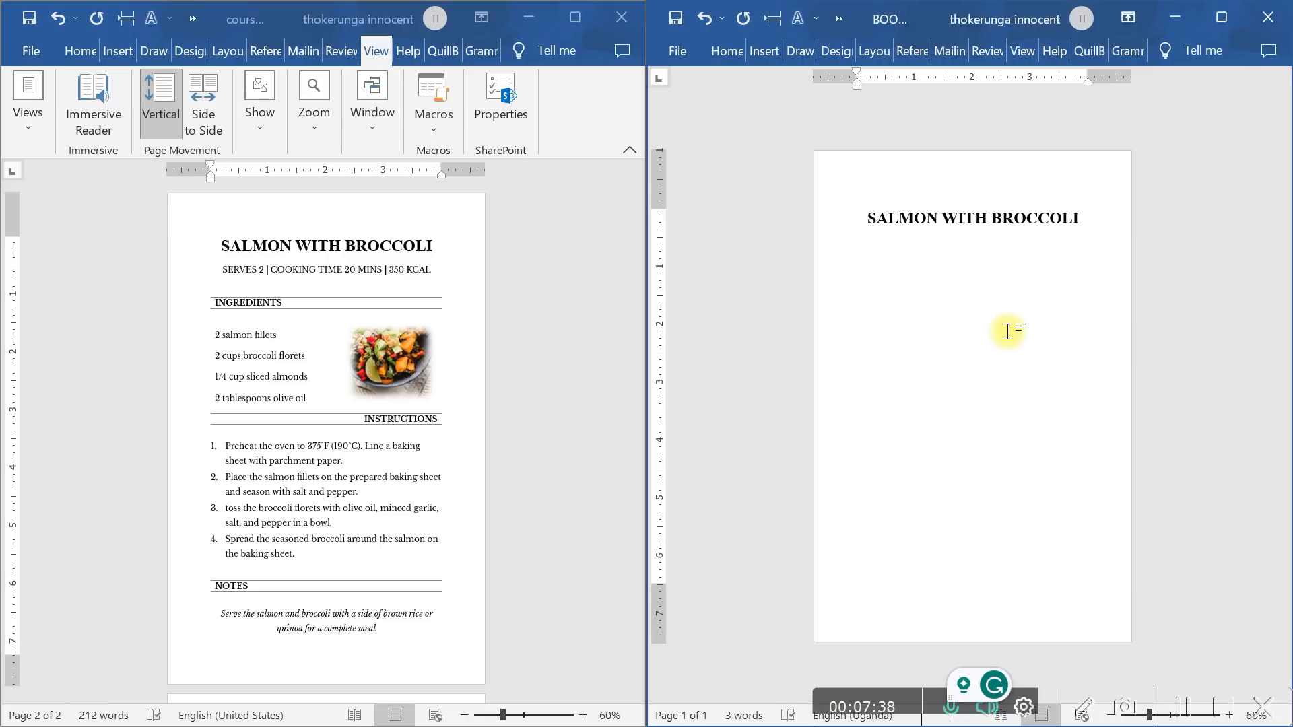
left_click(1097, 221)
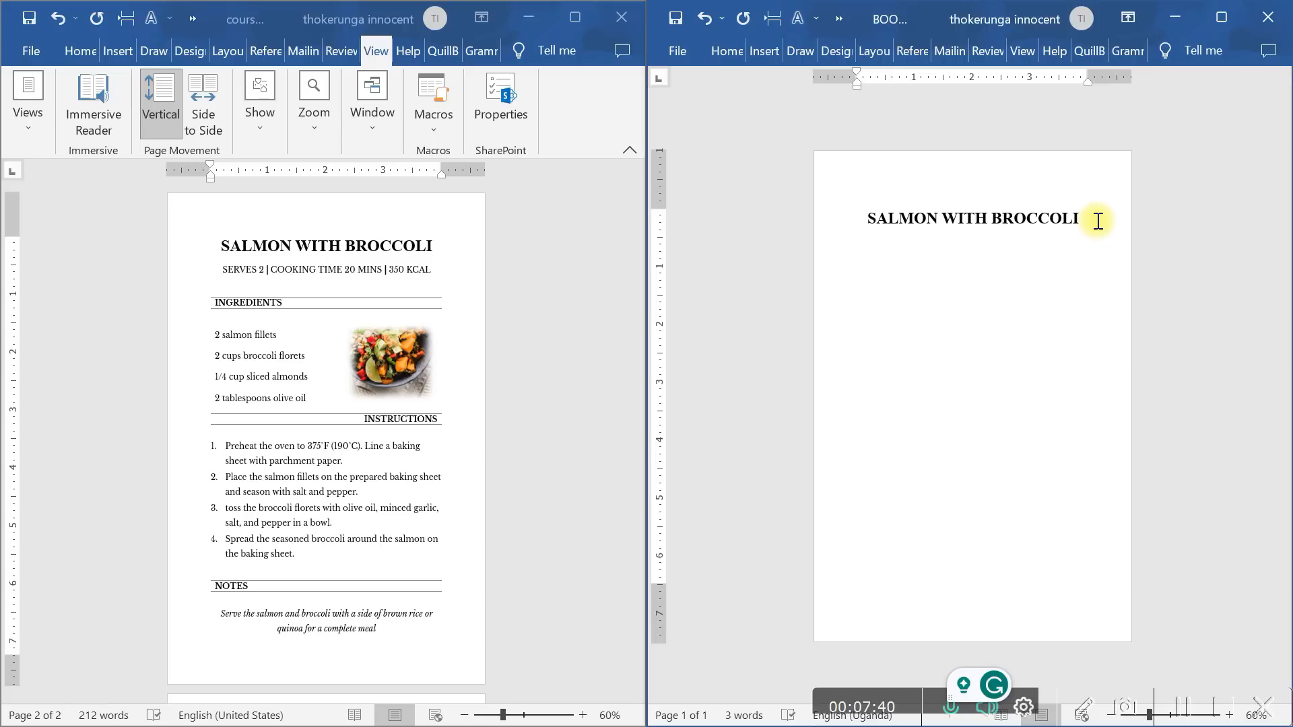
- Copy the SERVES 2 | COOKING TIME 20 MINS | 350 KCAL line from the course template and paste it as text only below the title in BOOK
key("Return")
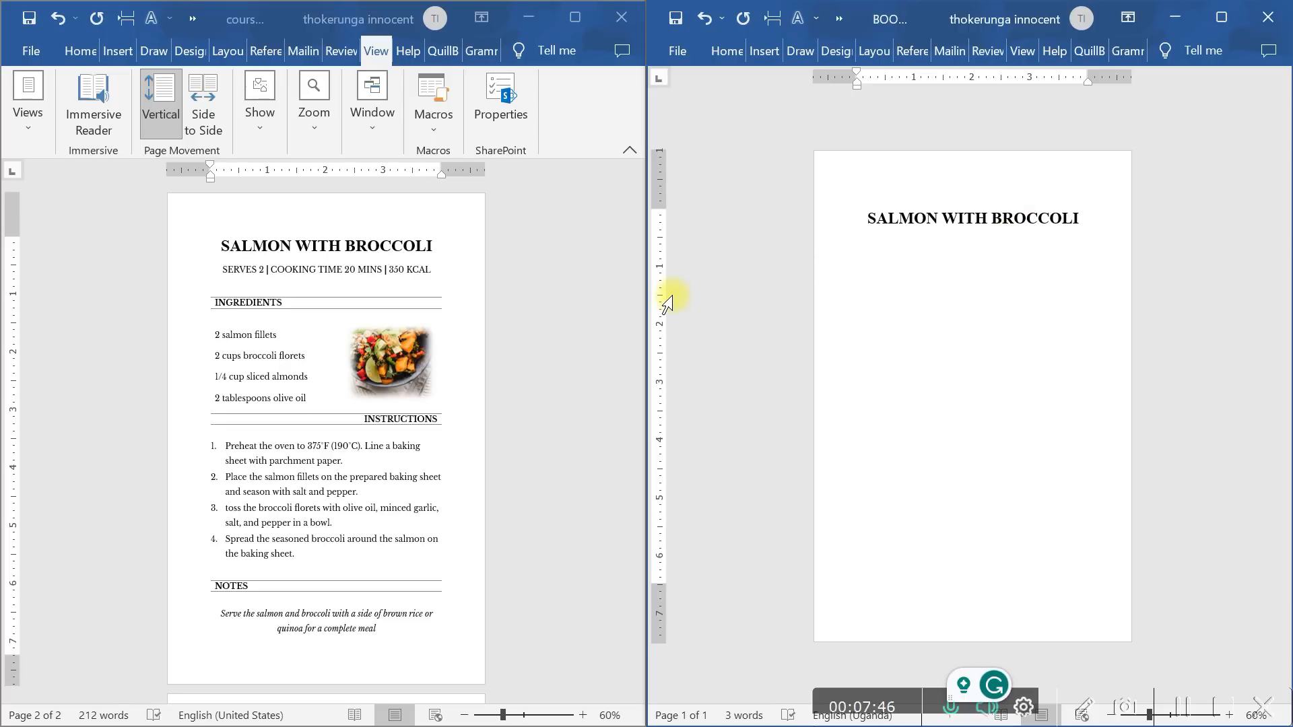
left_click(414, 269)
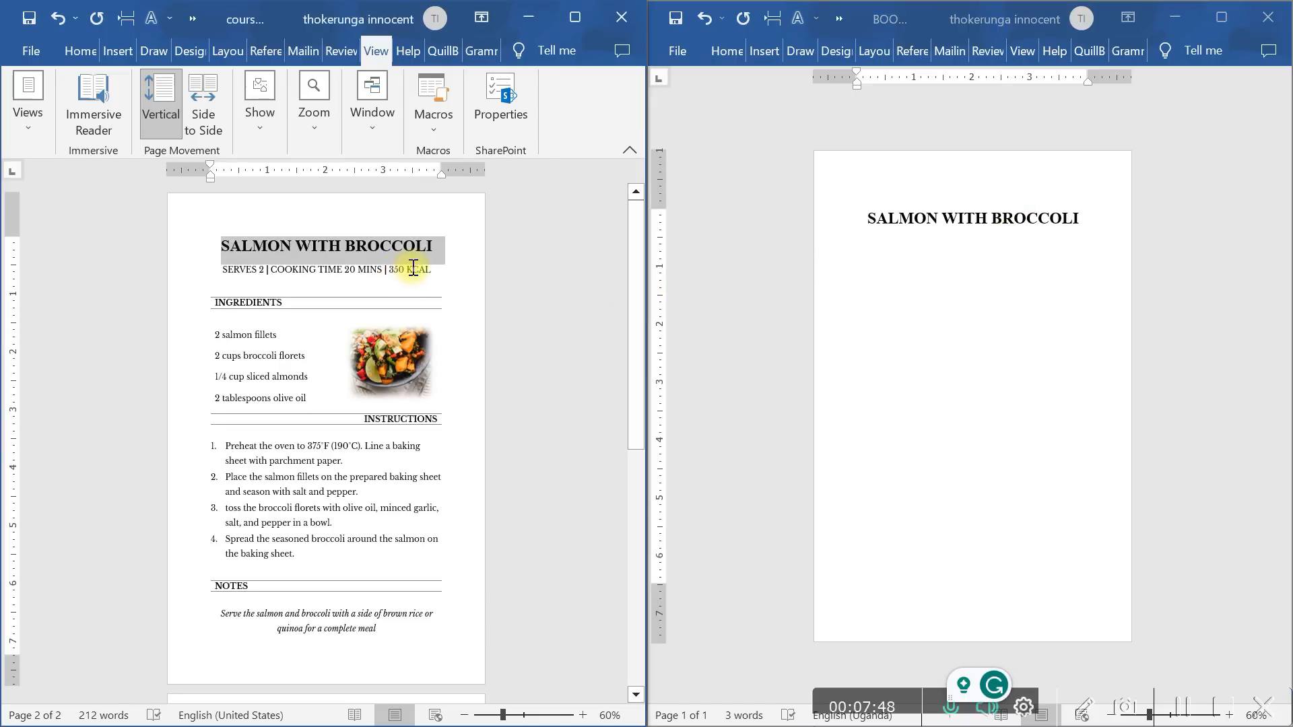
double_click(413, 269)
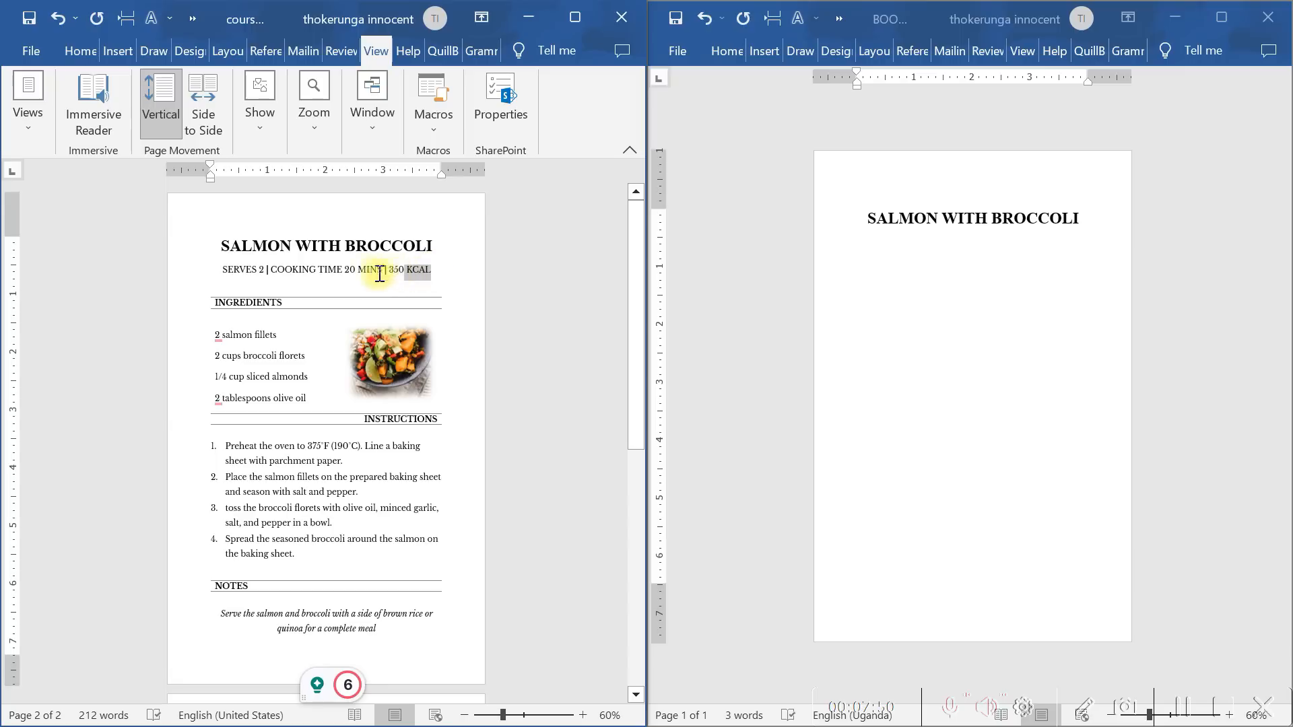
left_click_drag(380, 274, 233, 273)
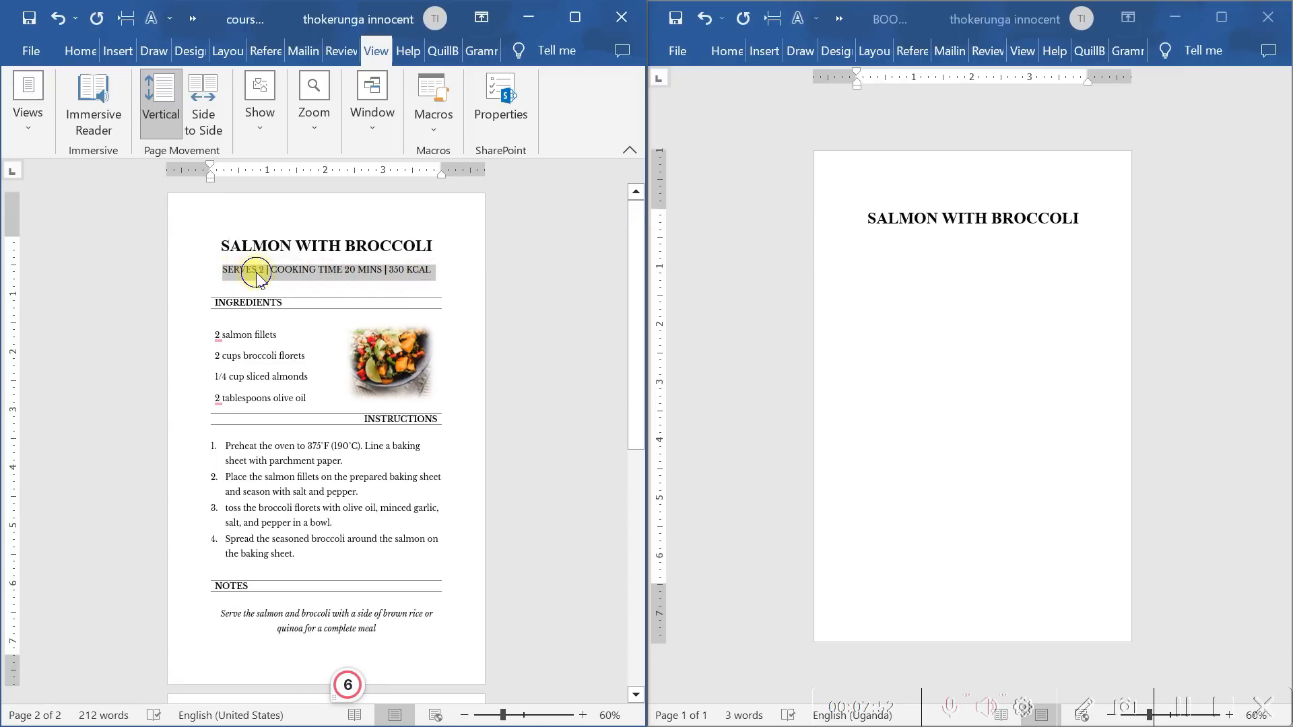
right_click(260, 272)
left_click(305, 346)
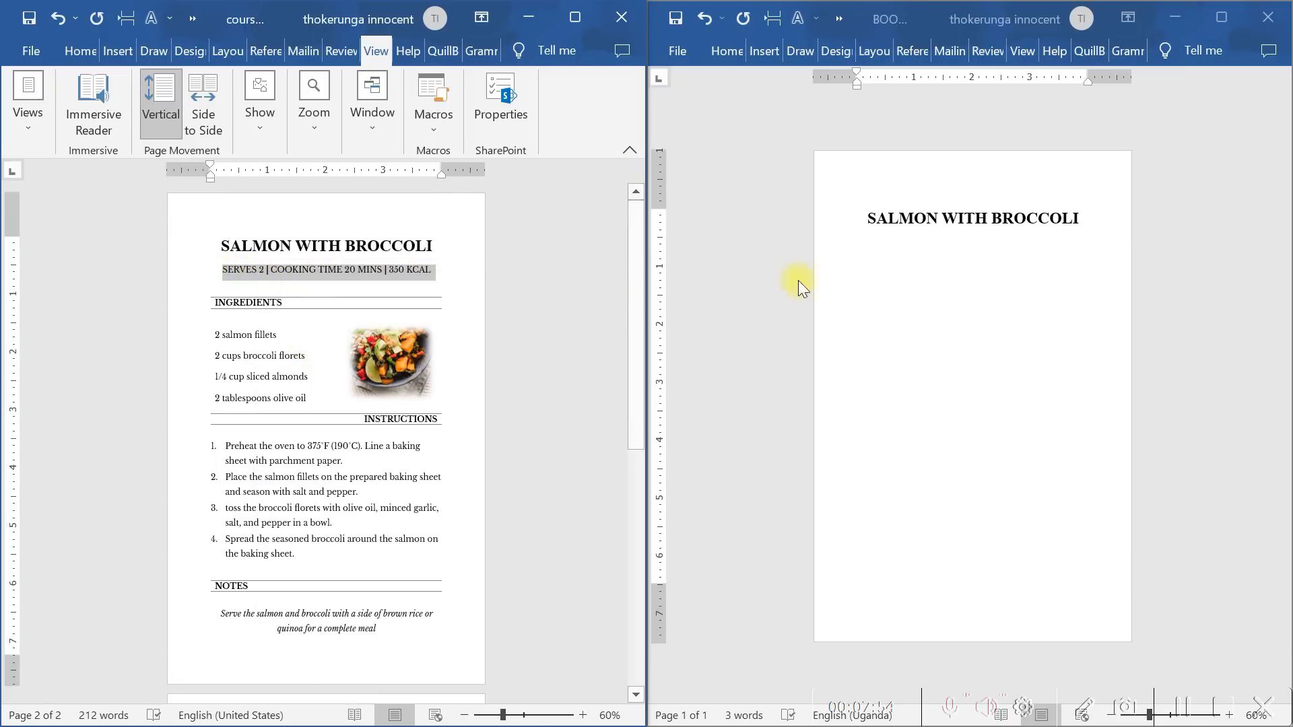
left_click(903, 240)
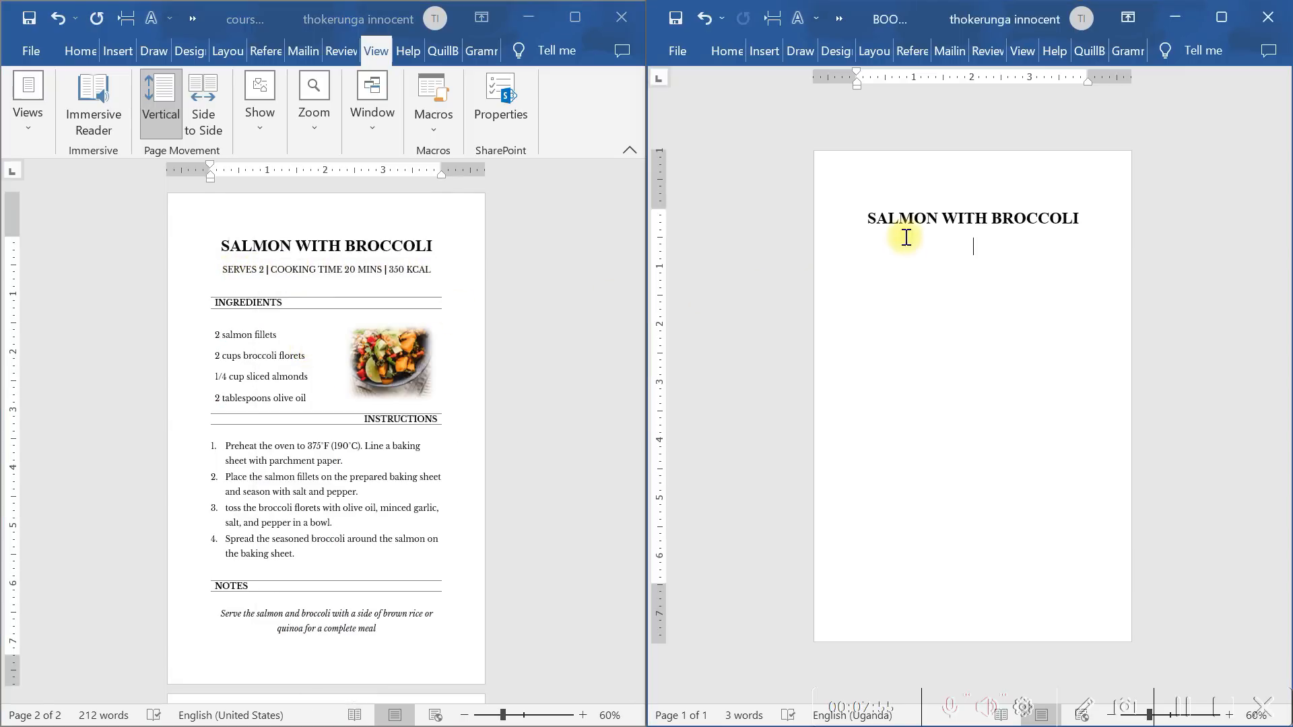
right_click(962, 249)
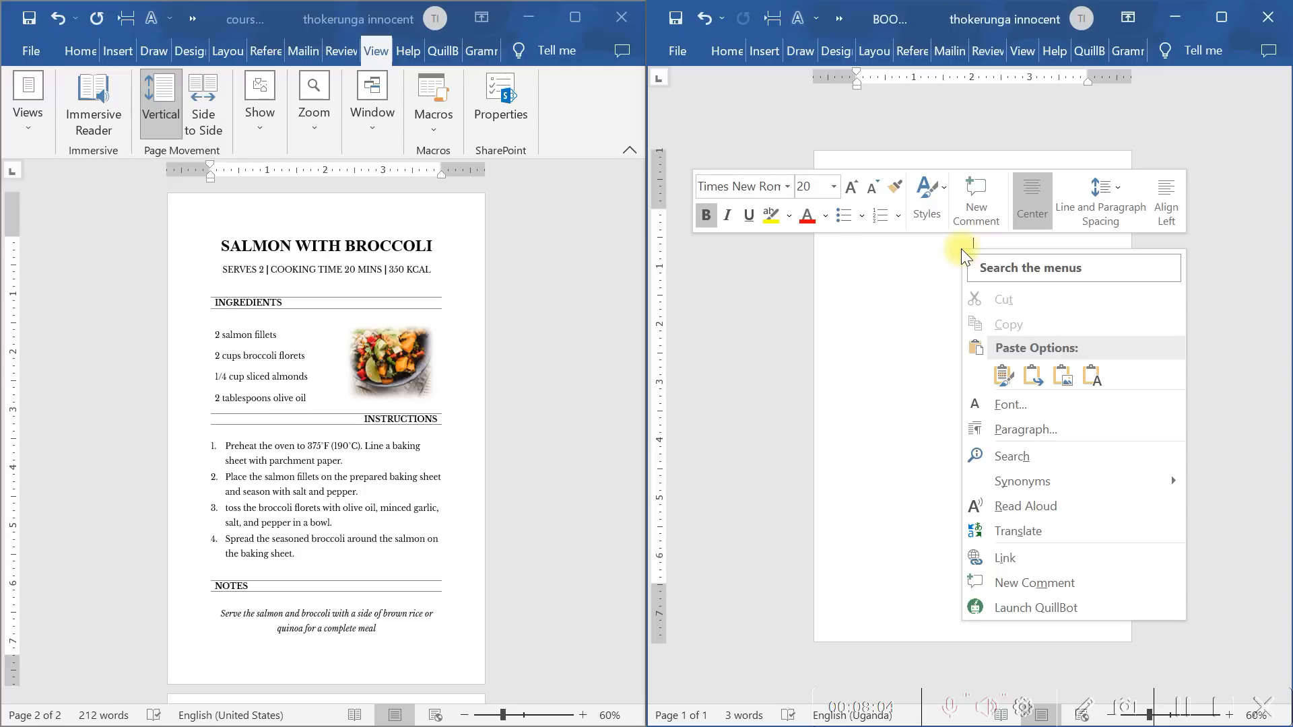
left_click(1092, 375)
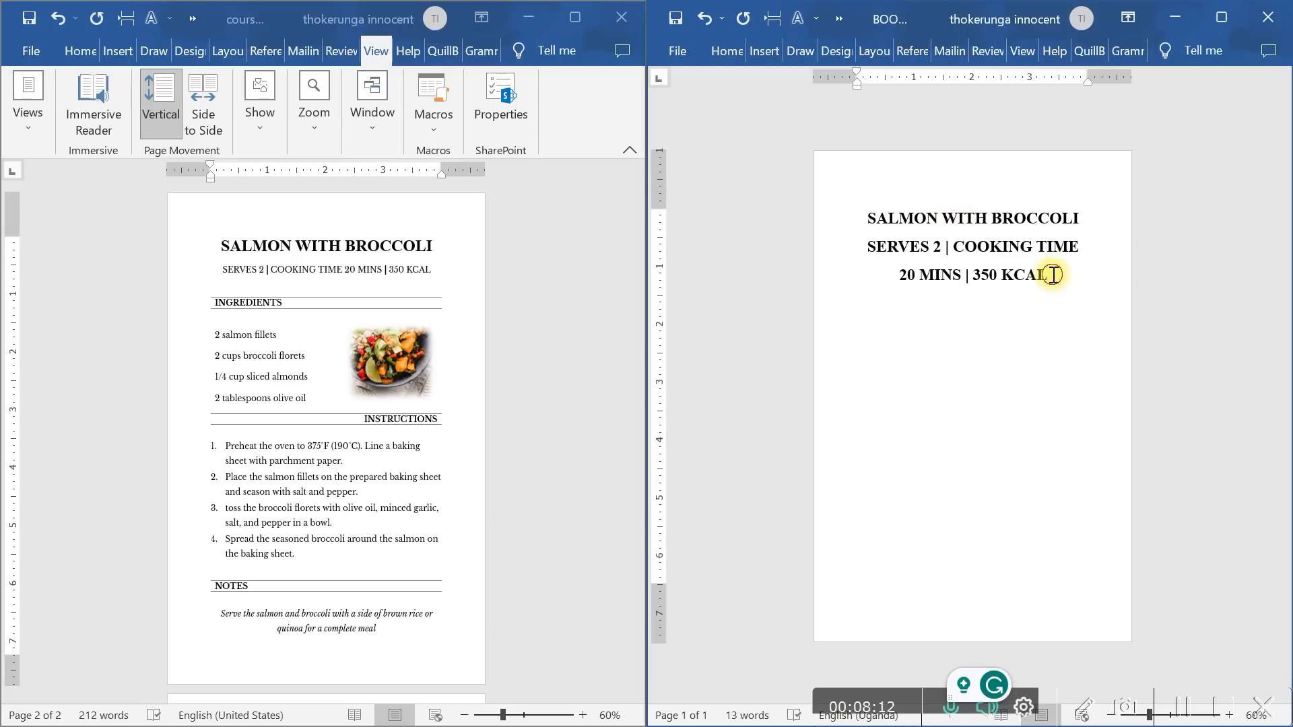
- Set the pasted servings and cooking time line in BOOK to font size 10
left_click_drag(1052, 274, 886, 260)
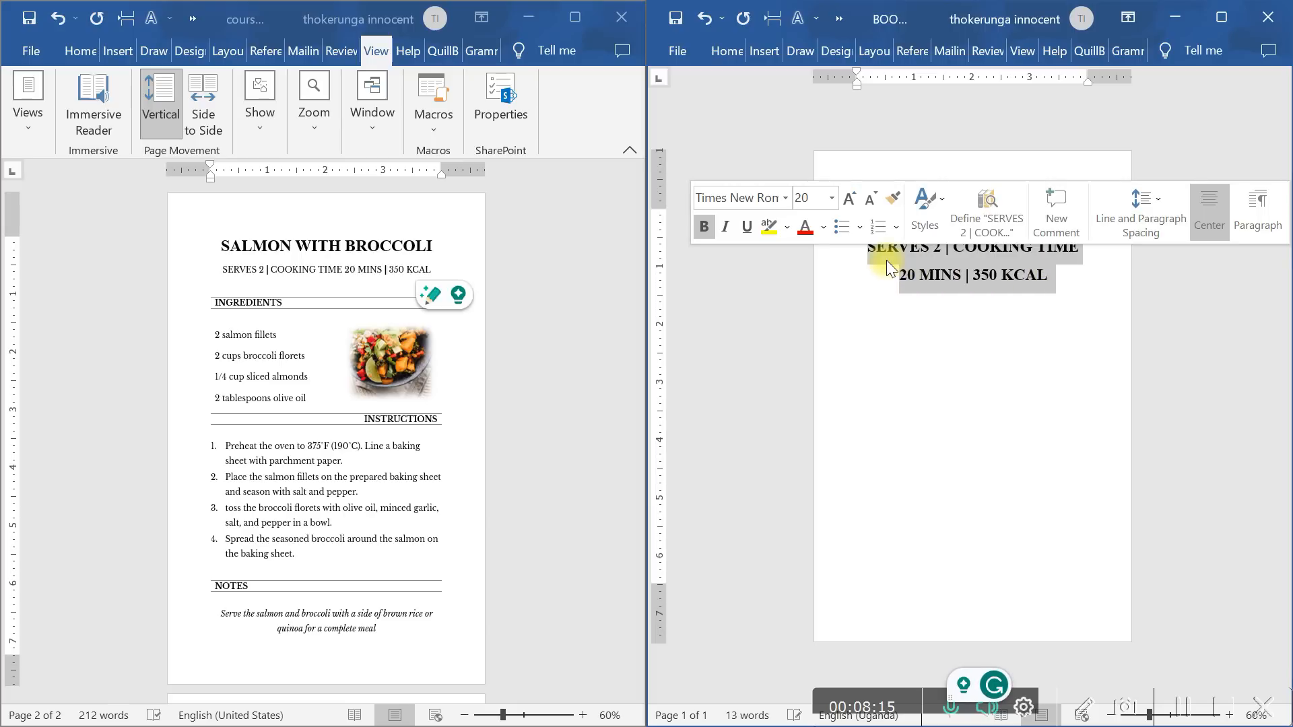
left_click(832, 200)
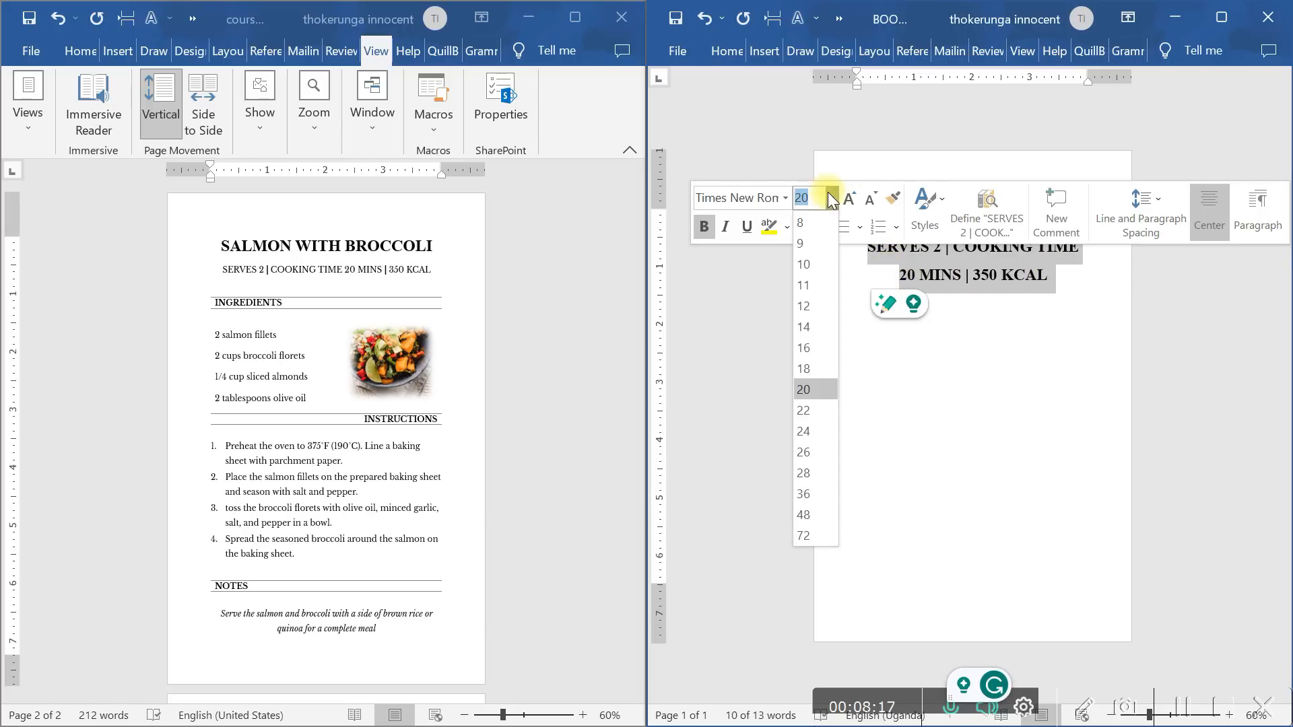
left_click(808, 267)
left_click(1045, 275)
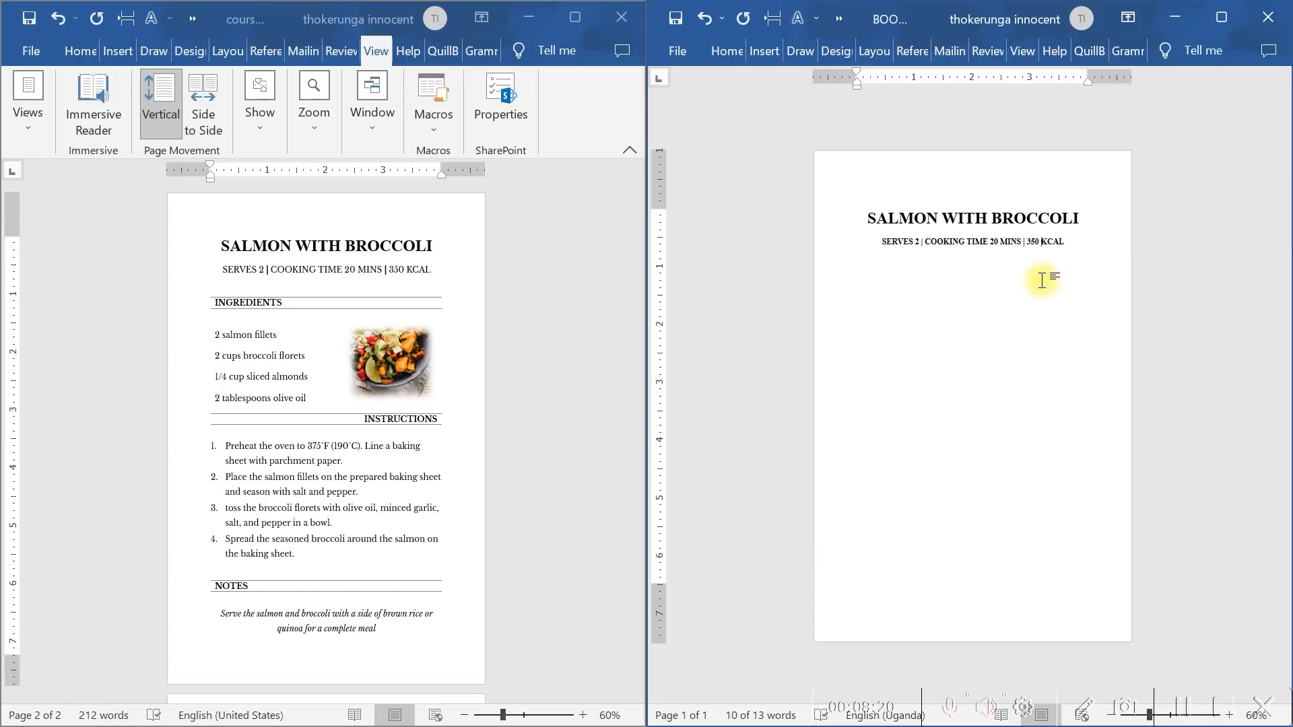
- Set the servings and cooking time line below the title in BOOK to font size 12
left_click_drag(1079, 240, 902, 244)
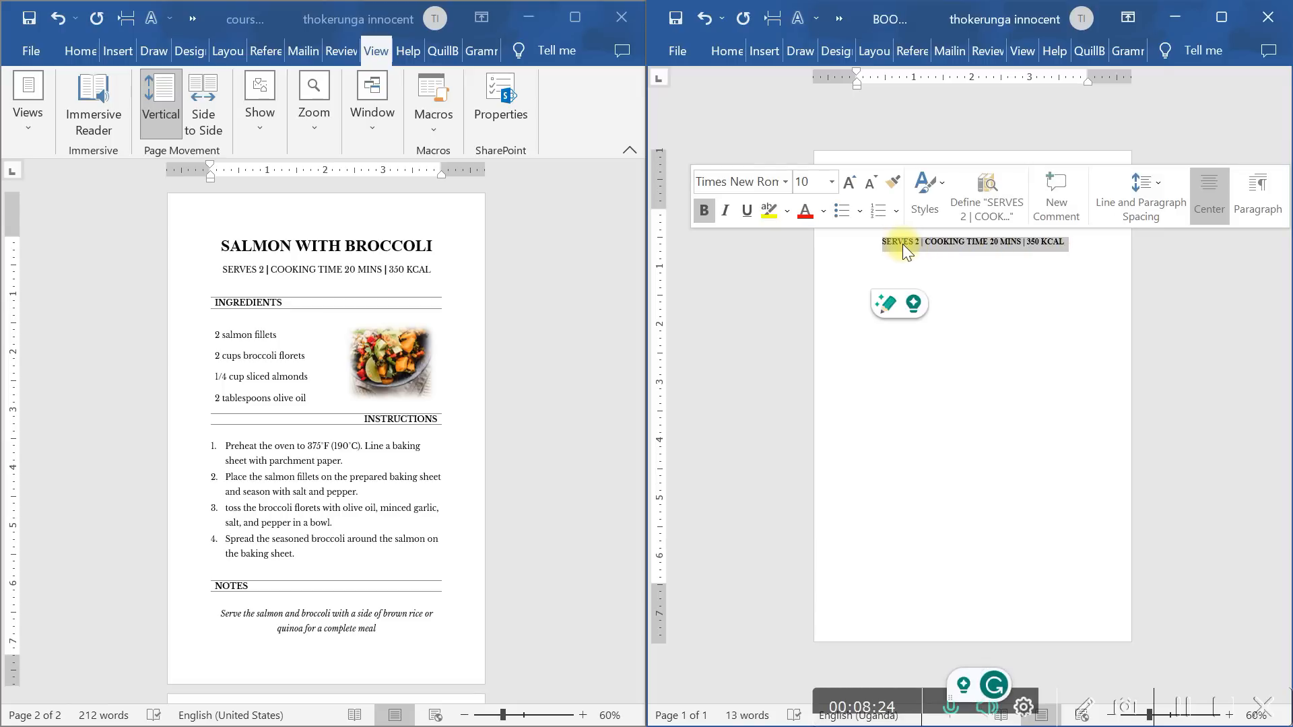
left_click(963, 242)
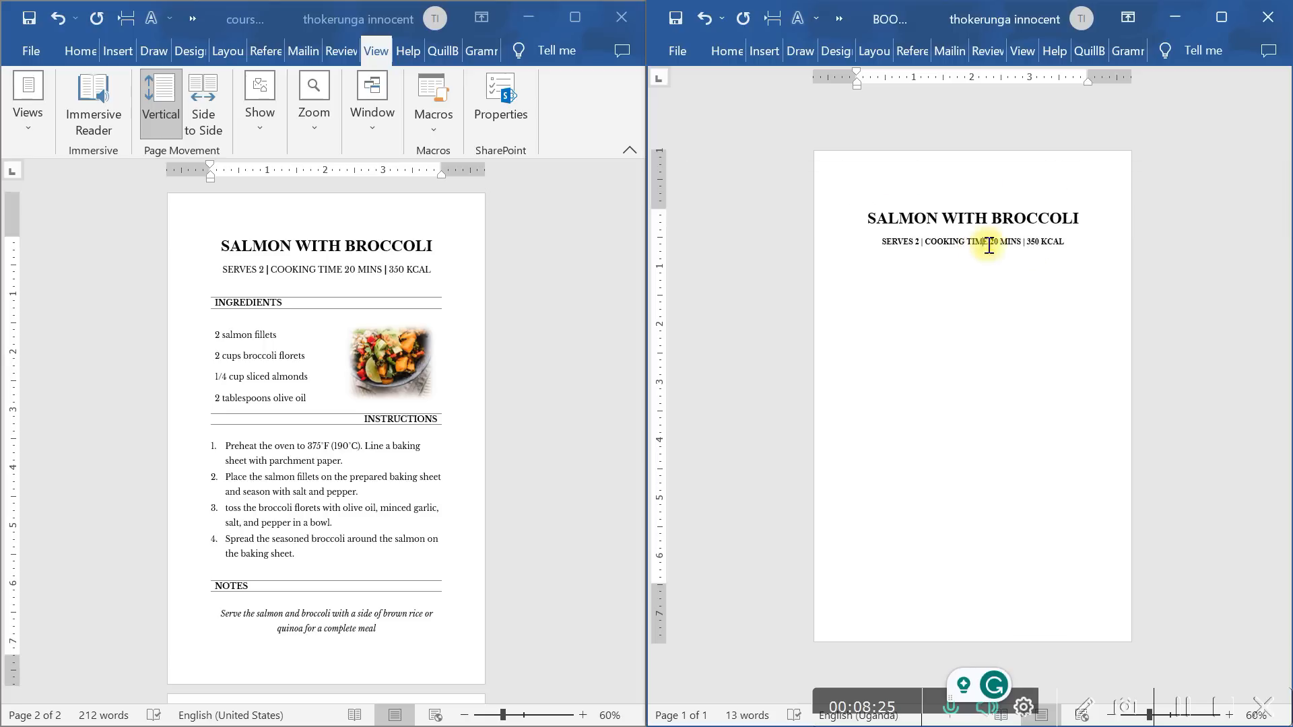
left_click(1077, 244)
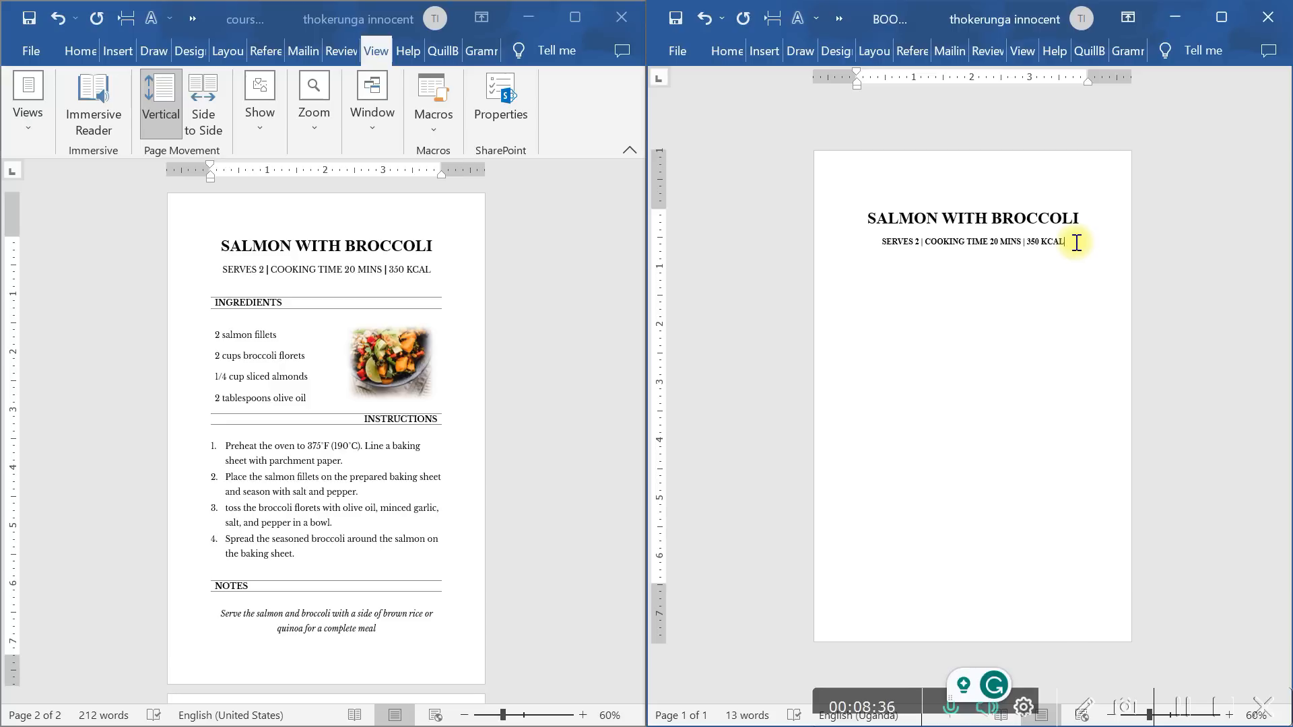
left_click_drag(1077, 243, 891, 246)
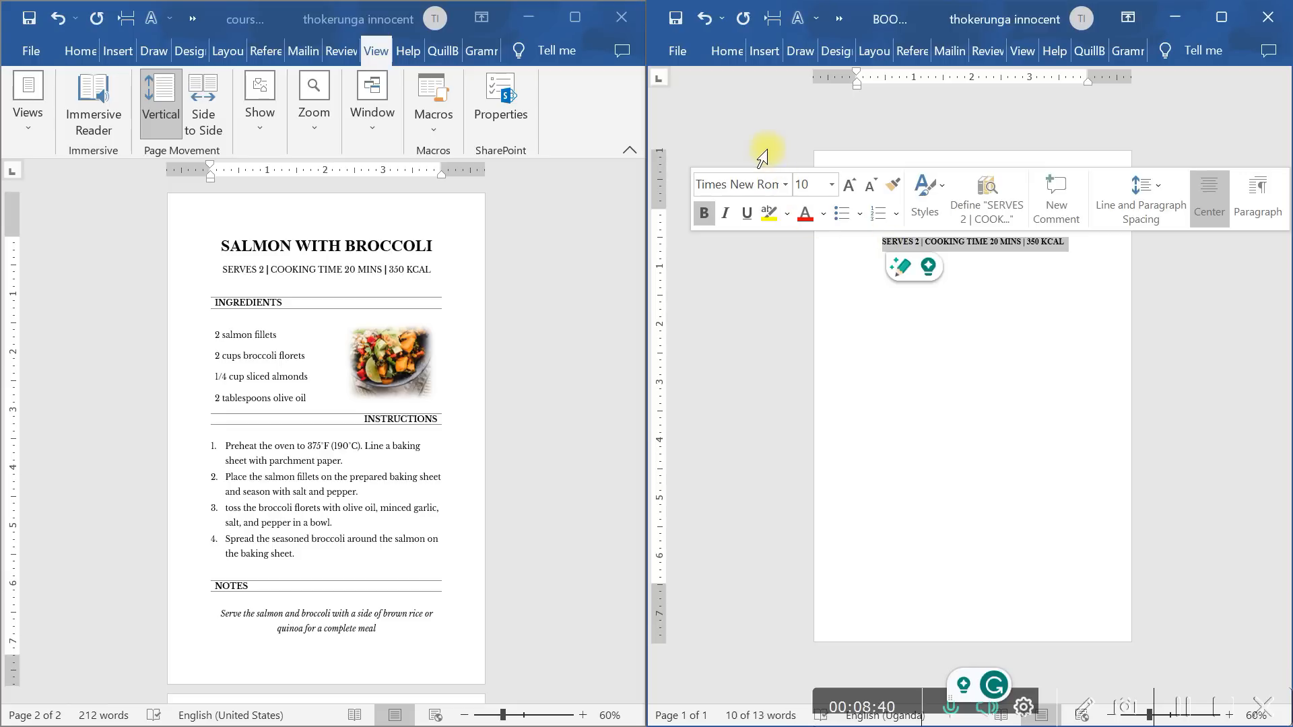
left_click(850, 184)
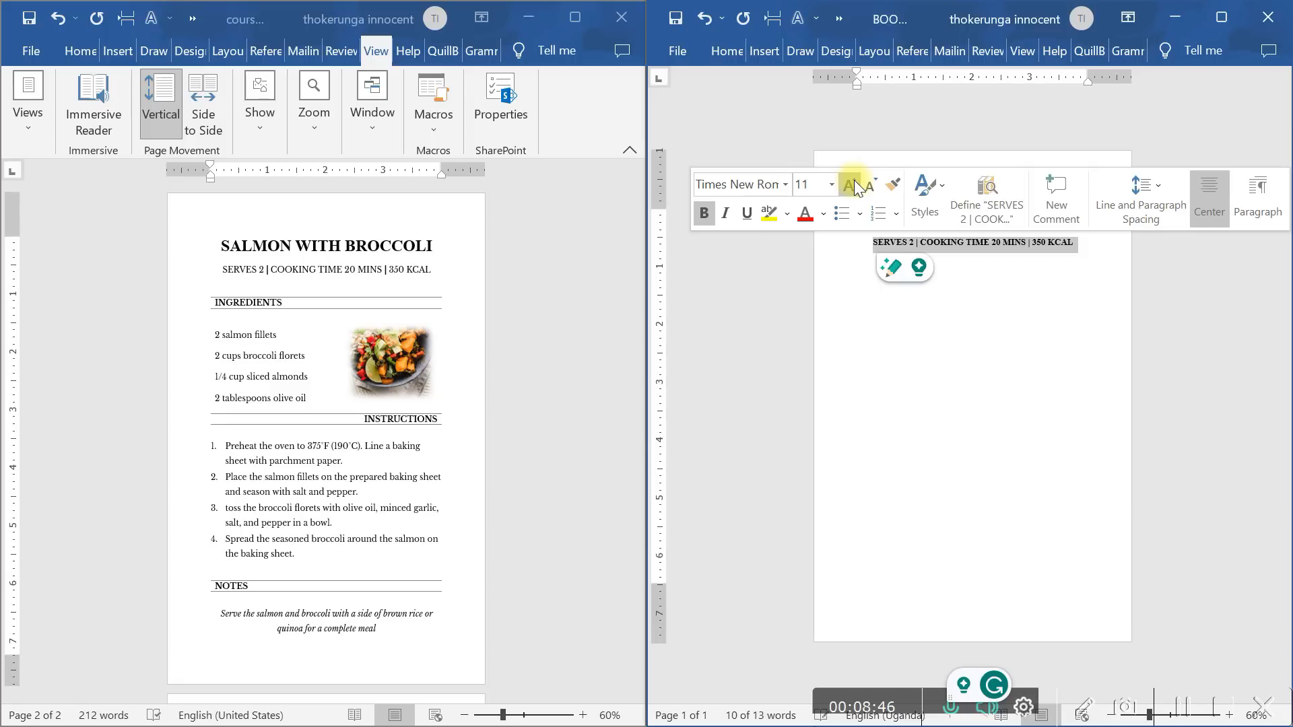
left_click(850, 185)
left_click(987, 315)
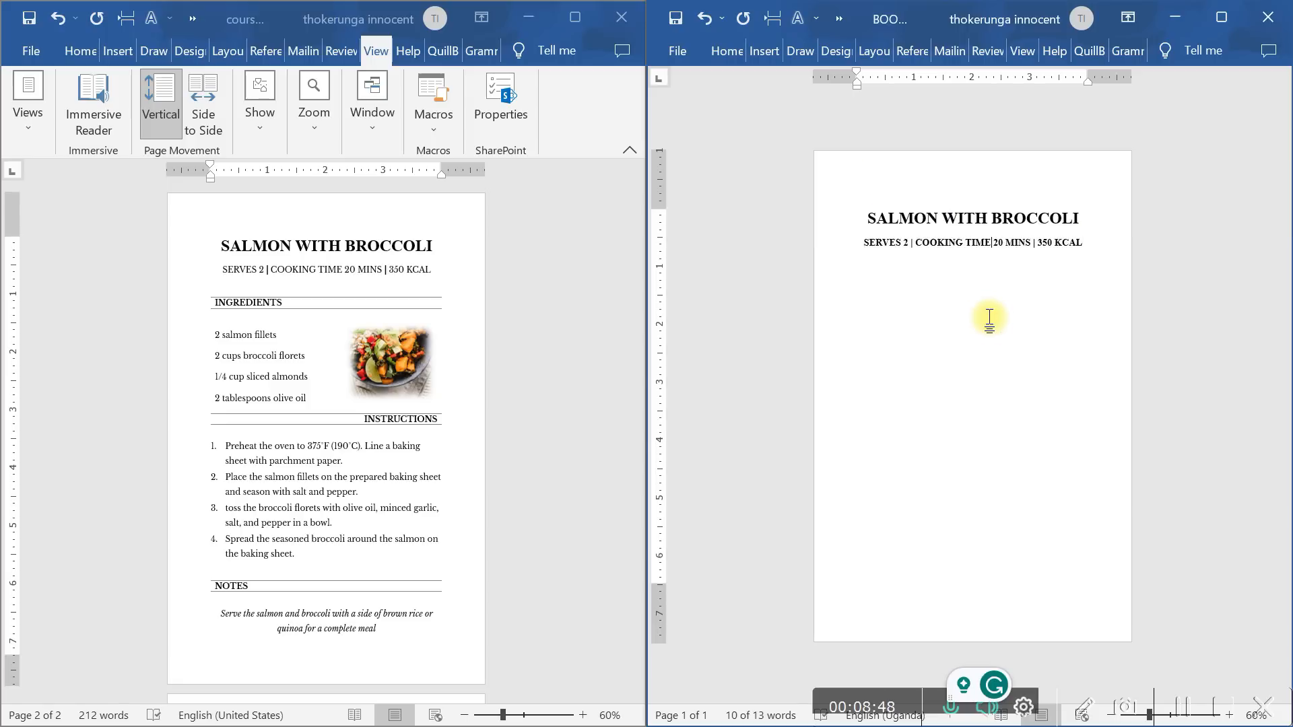
key("ctrl+Left")
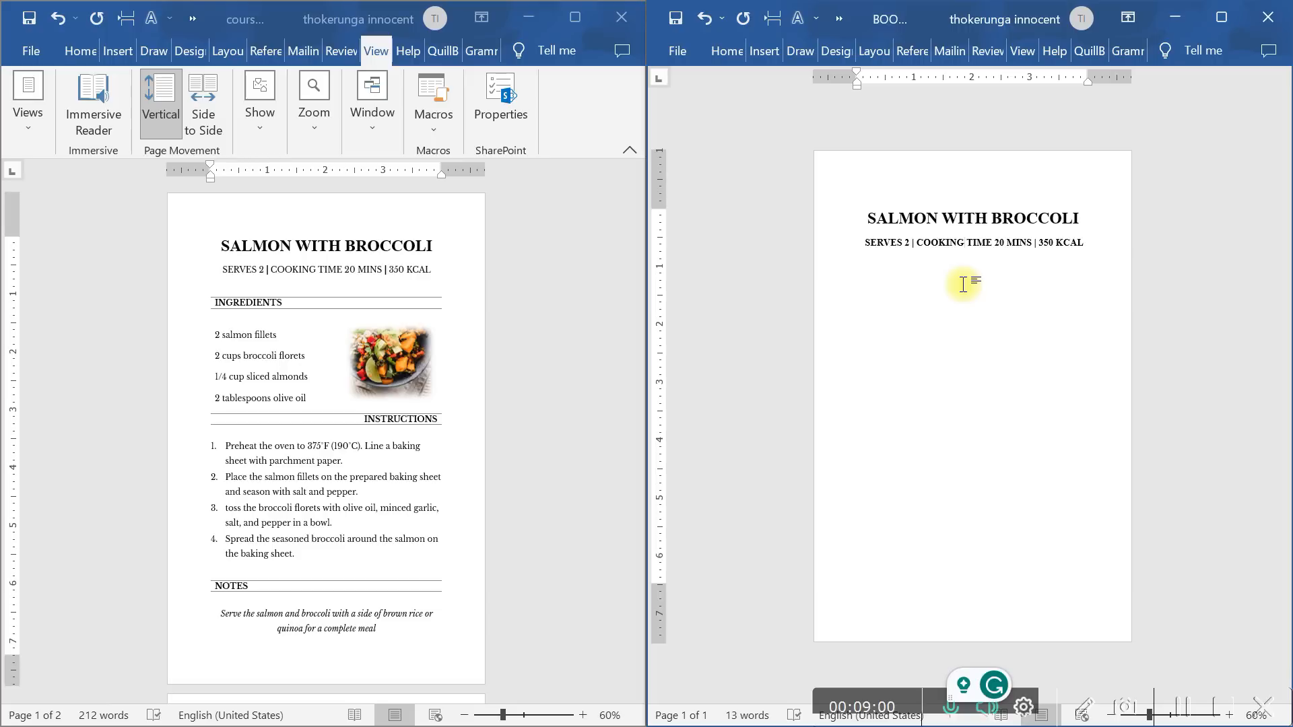
- Start a new line after 350 KCAL in BOOK and insert a table with two columns and three rows there
left_click(1087, 243)
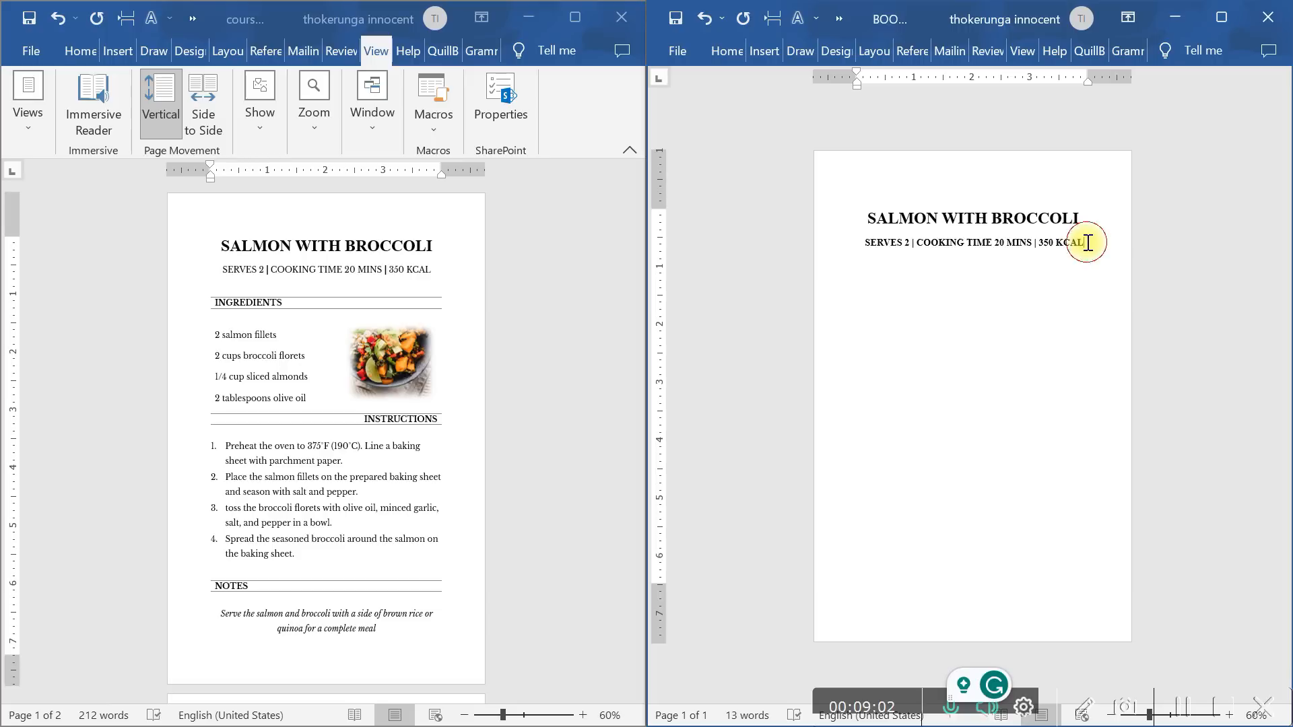
key("Return")
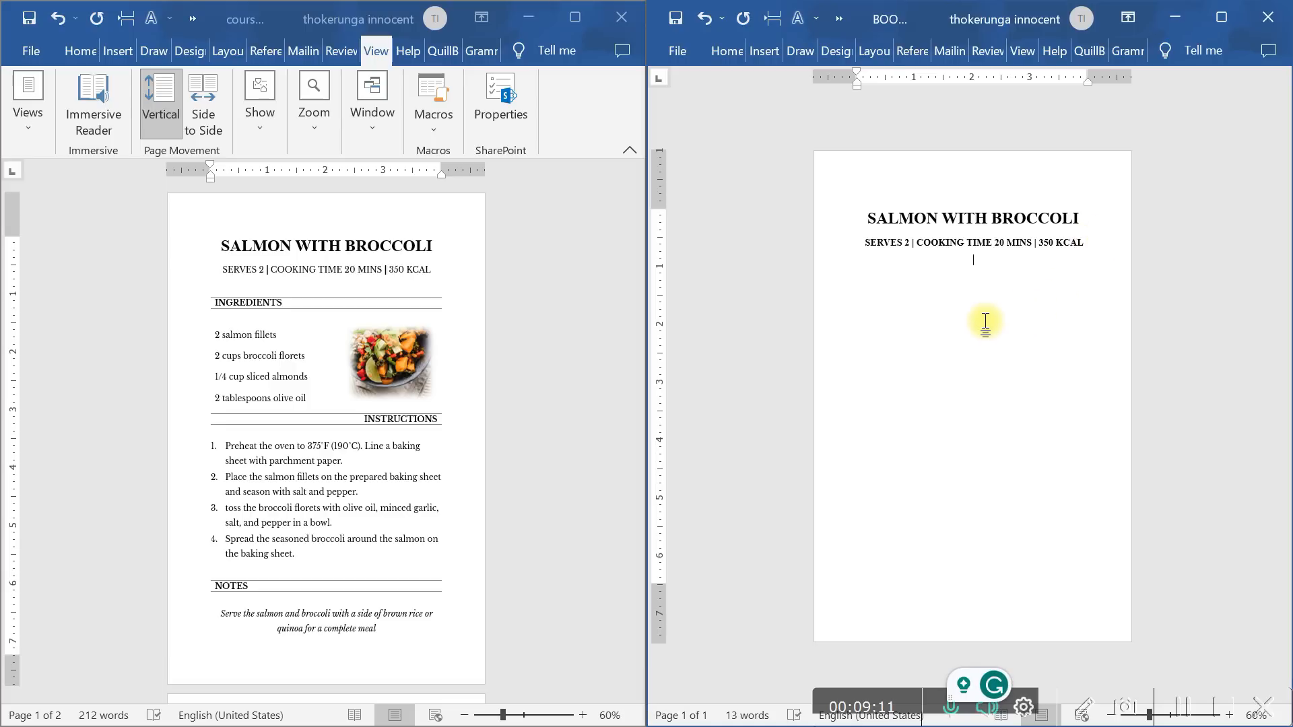
left_click(764, 49)
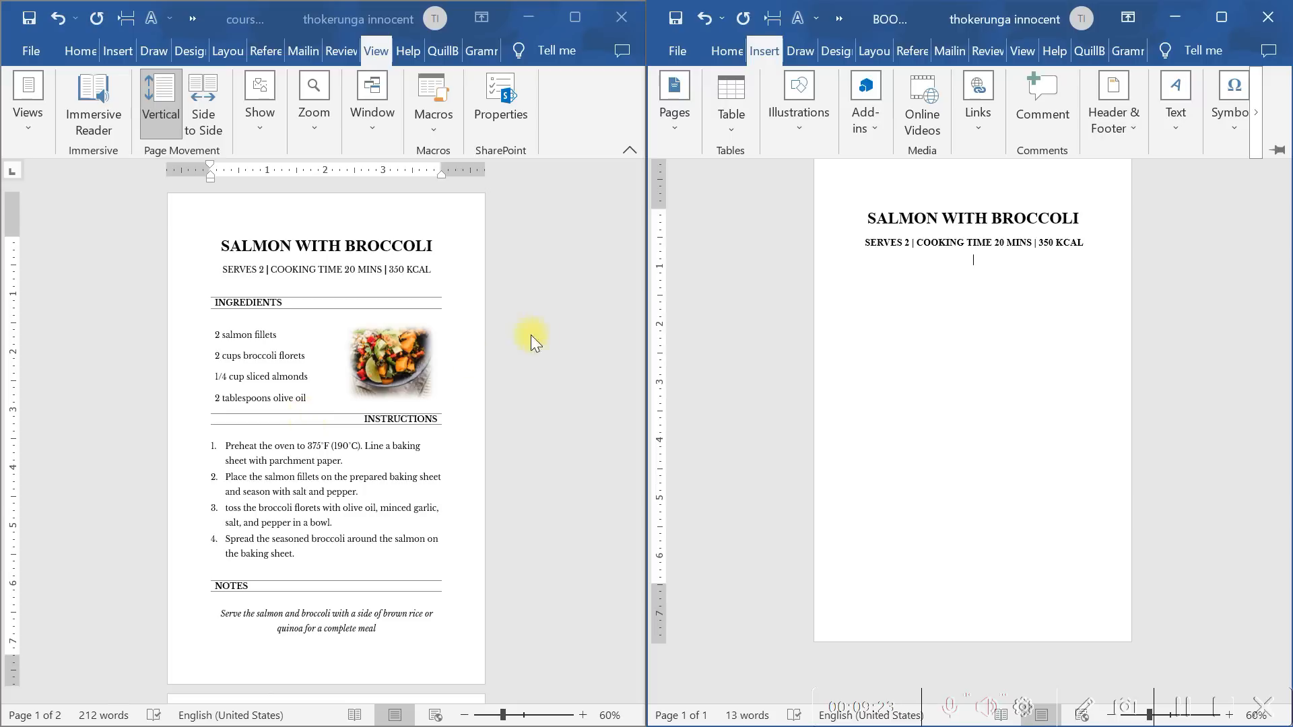
left_click(721, 129)
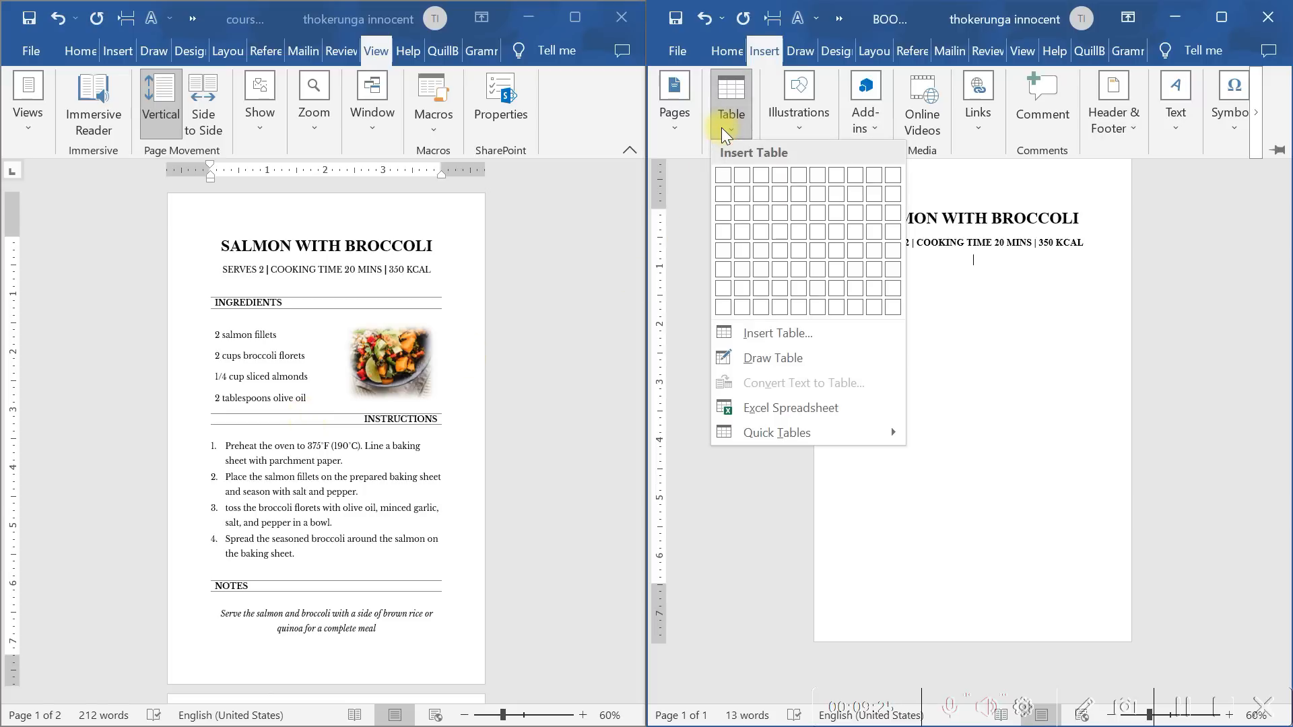
left_click(737, 211)
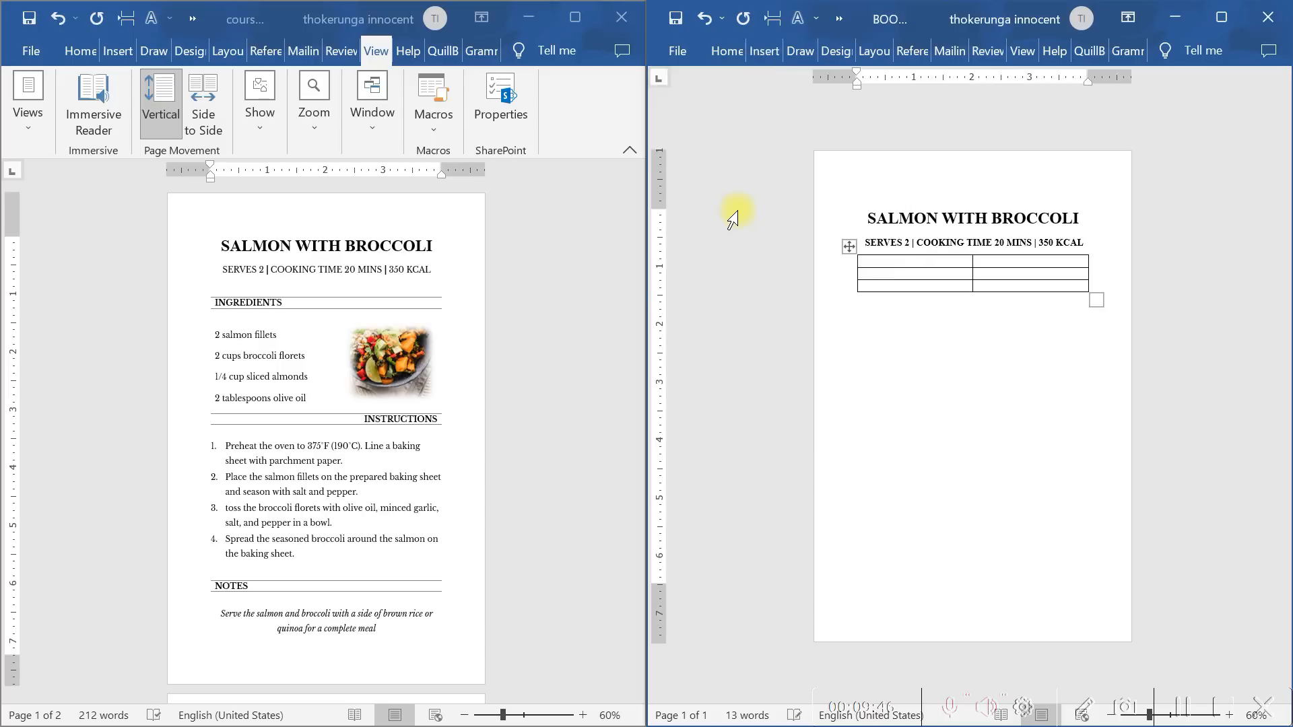
left_click(972, 398)
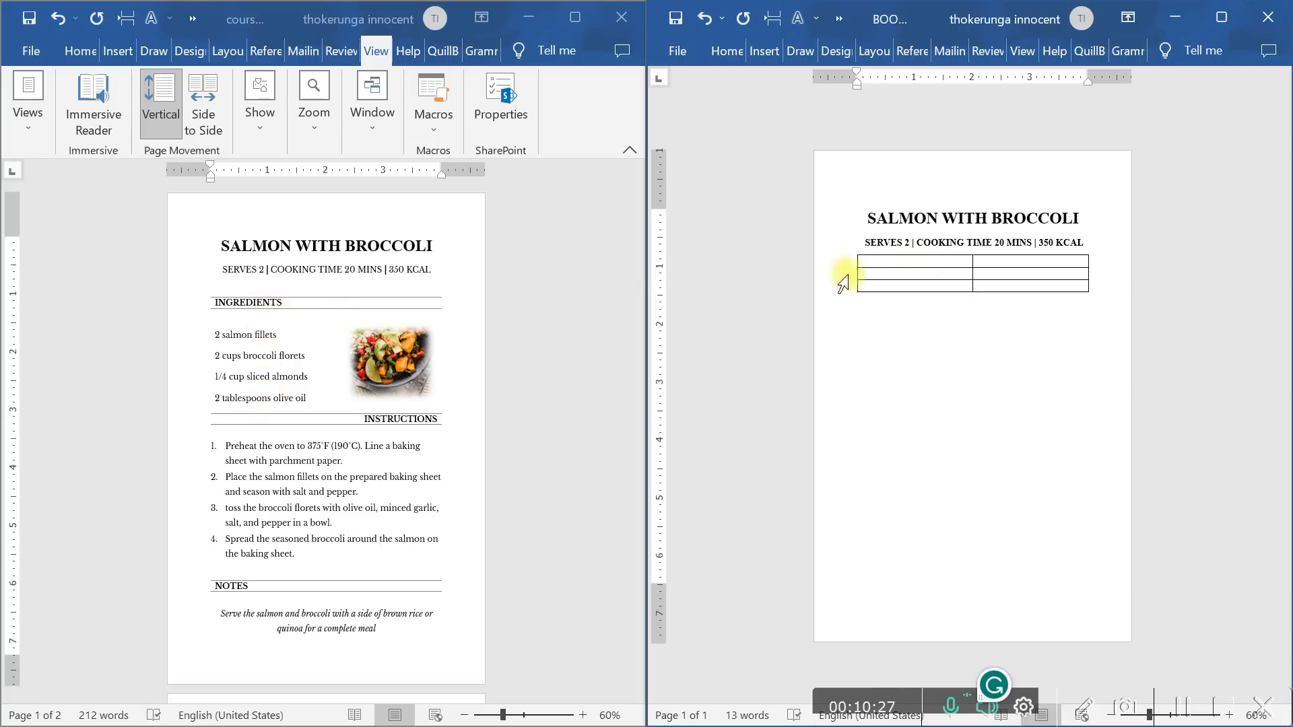
- Make the table's middle row taller by adding eight line breaks in its first cell
left_click(896, 273)
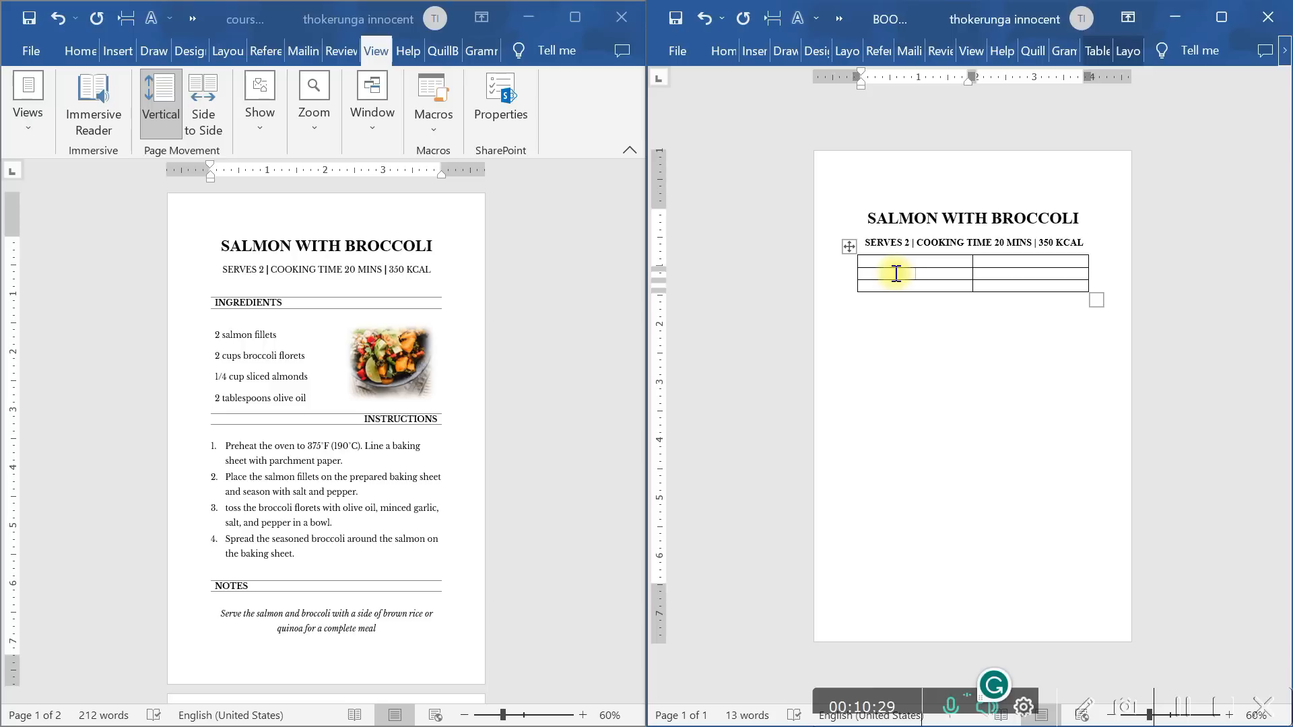
key("Return")
key("Return")
key("Return")
key("Return")
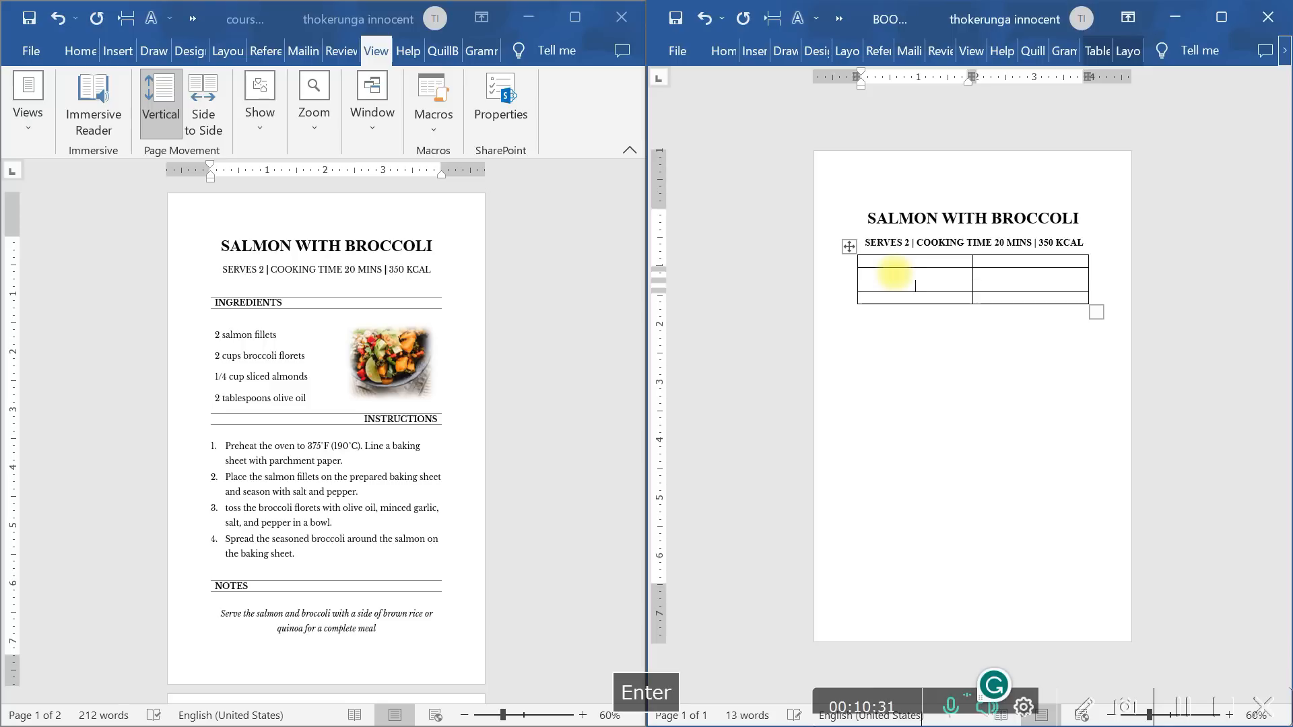
key("Return")
key("Return")
key("Return")
key("Return")
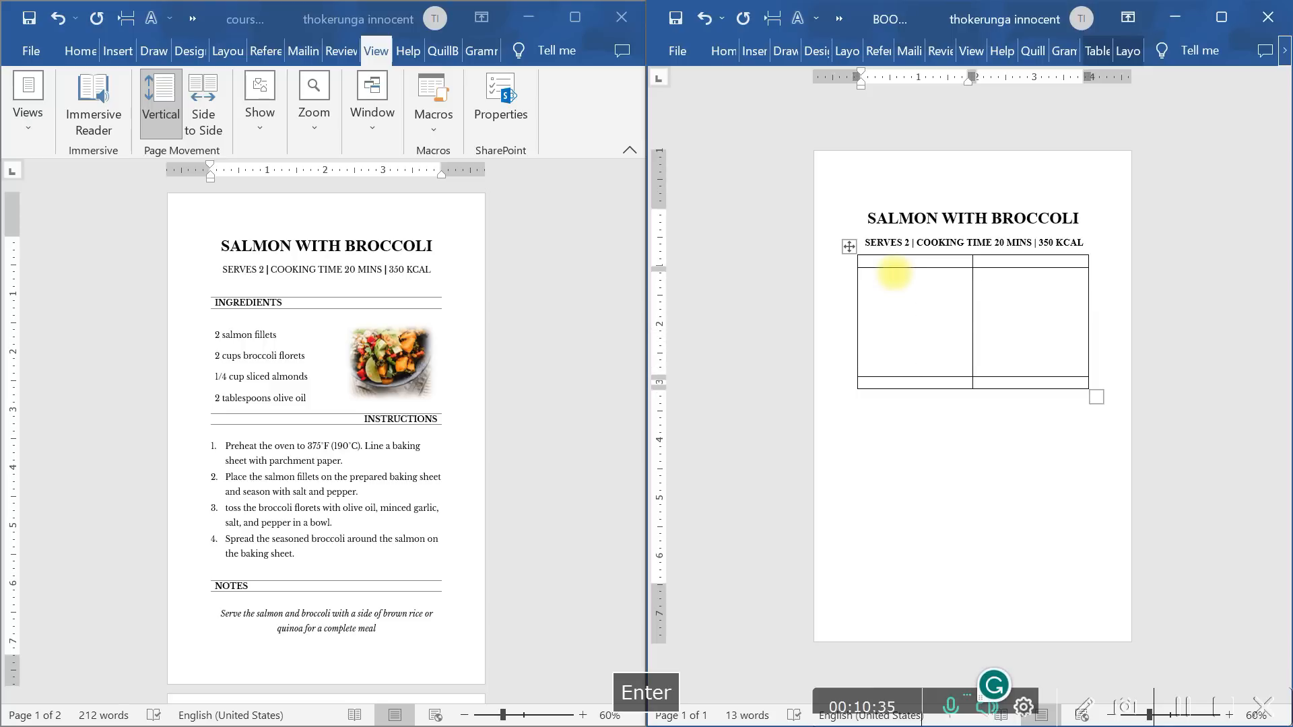
left_click(908, 421)
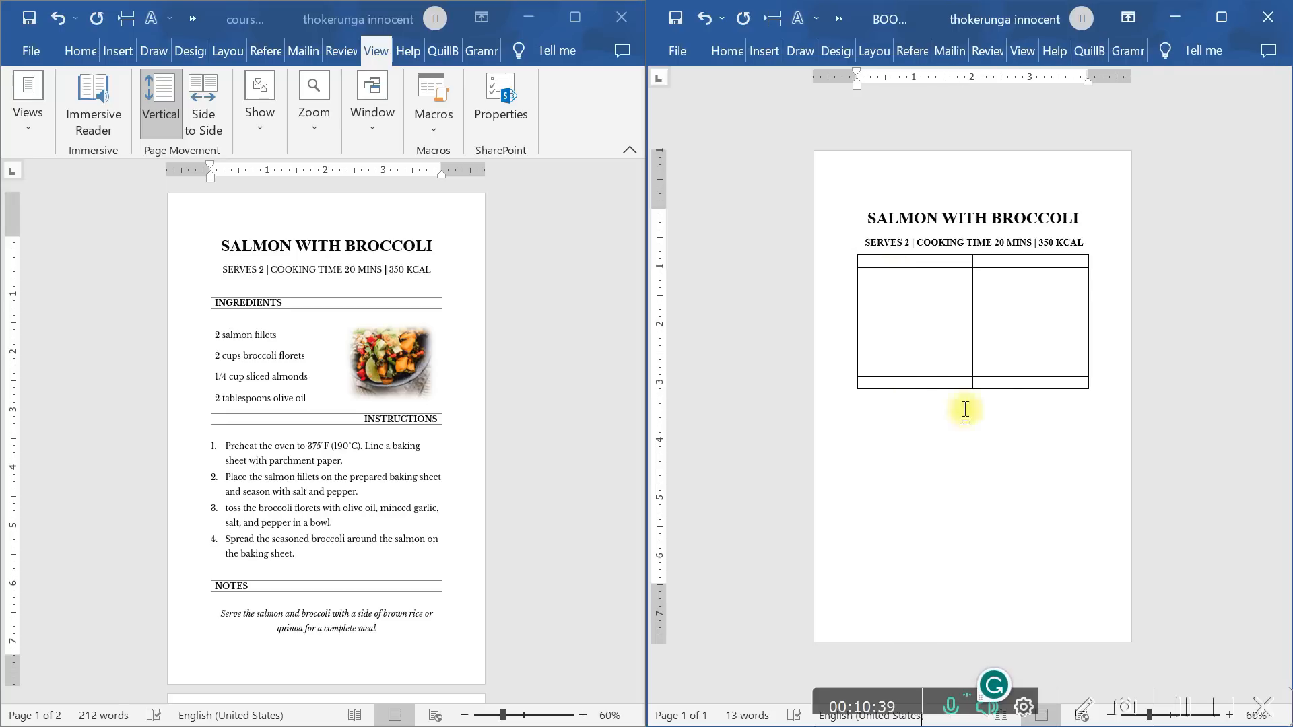
- Maximize the BOOK document window and clear the table selection
left_click(1094, 384)
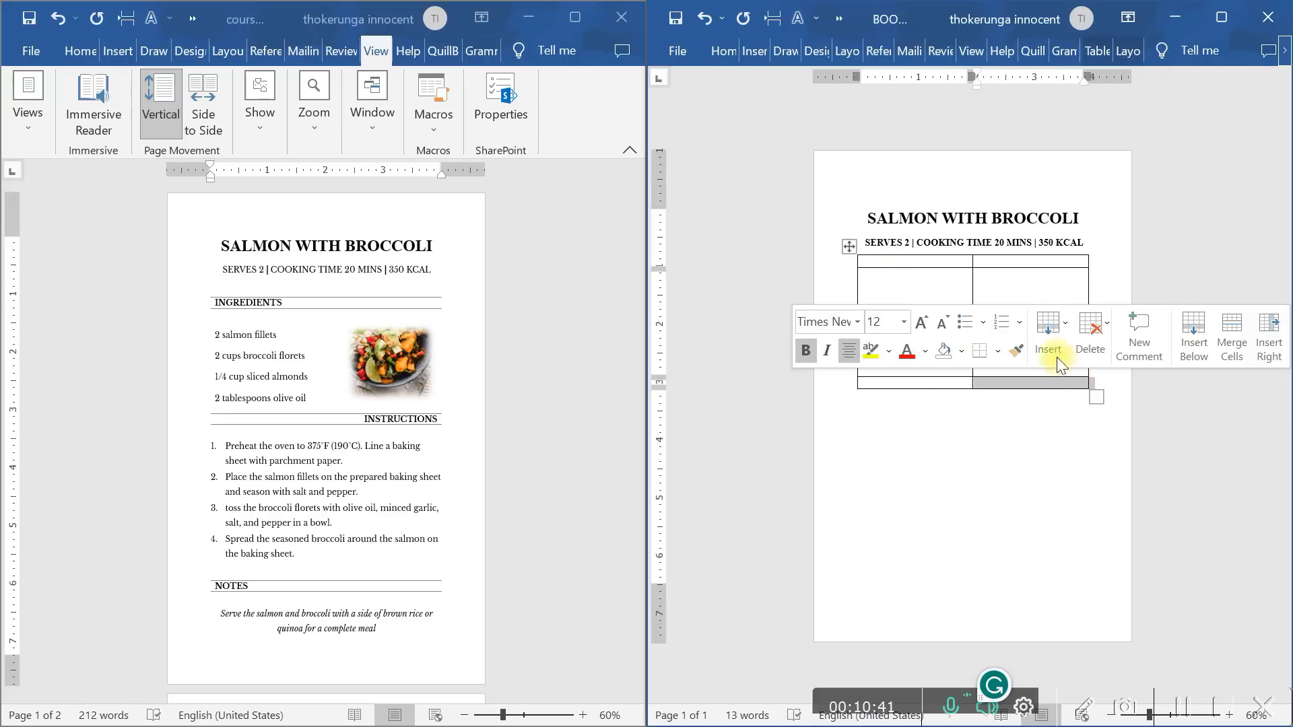
left_click(848, 246)
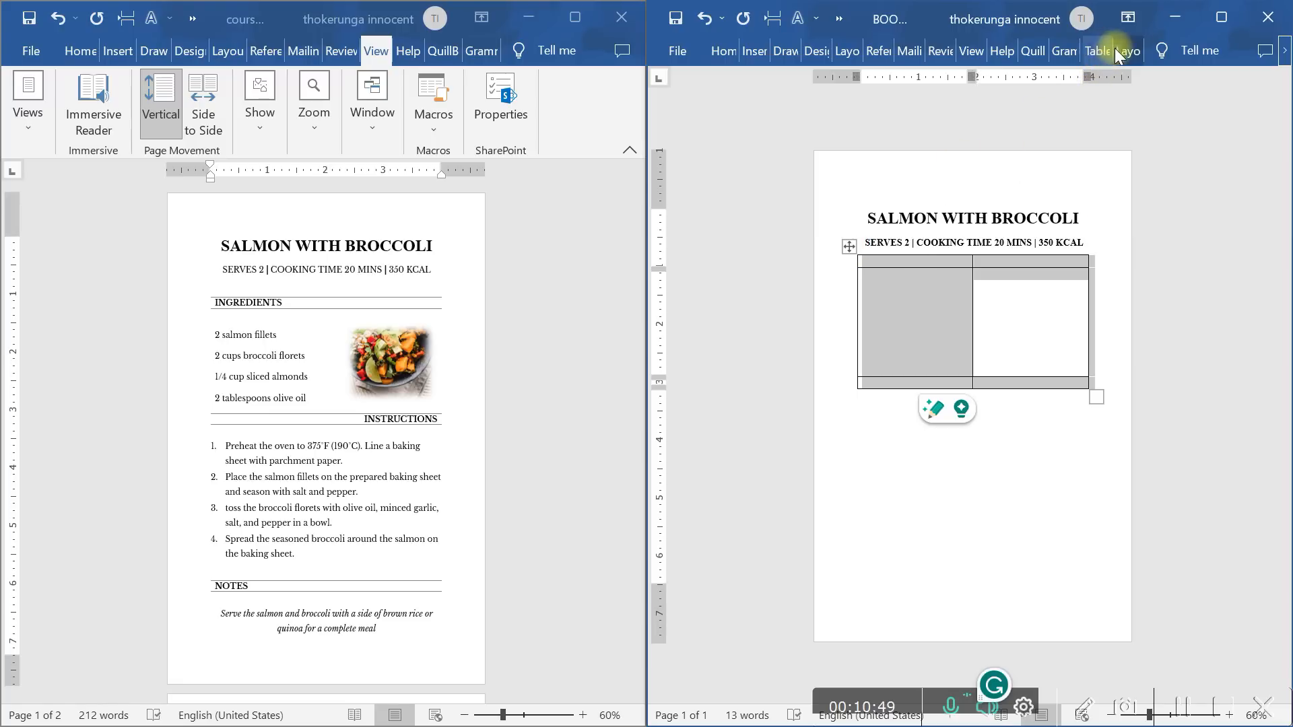
left_click(1209, 19)
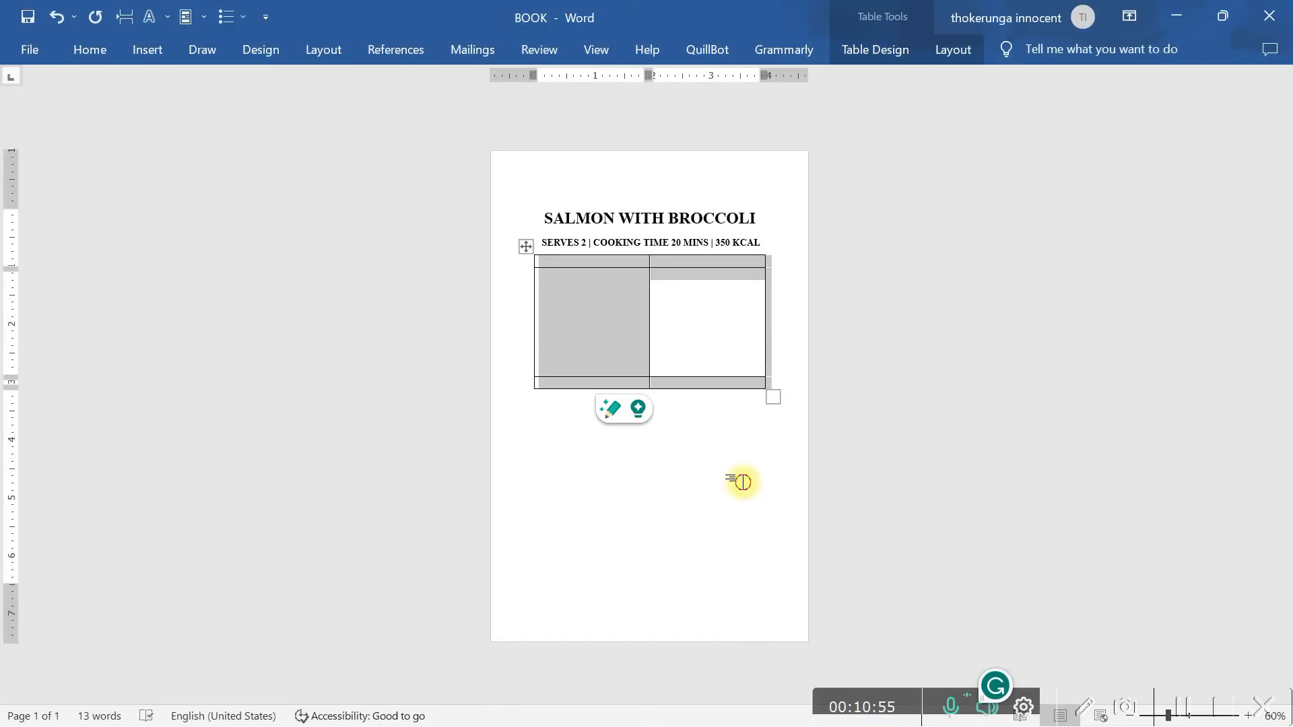
left_click(740, 480)
- Apply the plain table style with only horizontal lines to the whole recipe table
mouse_move(524, 248)
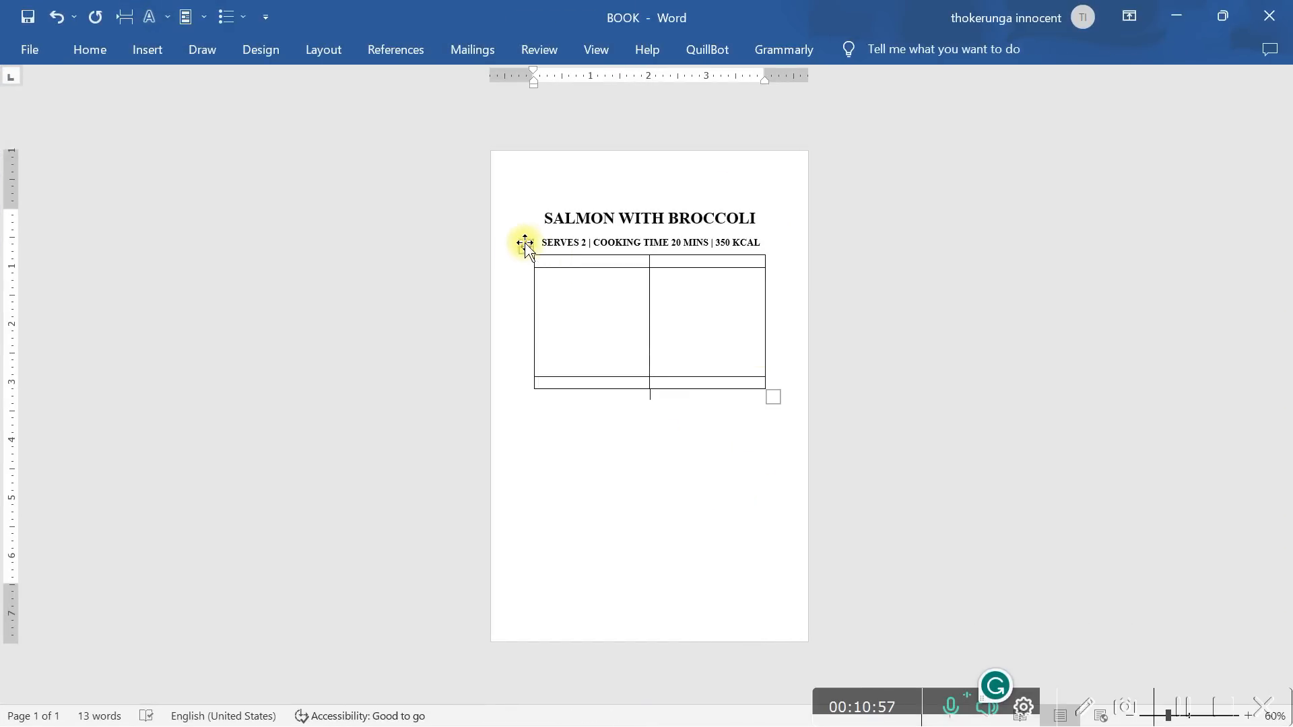
left_click(525, 247)
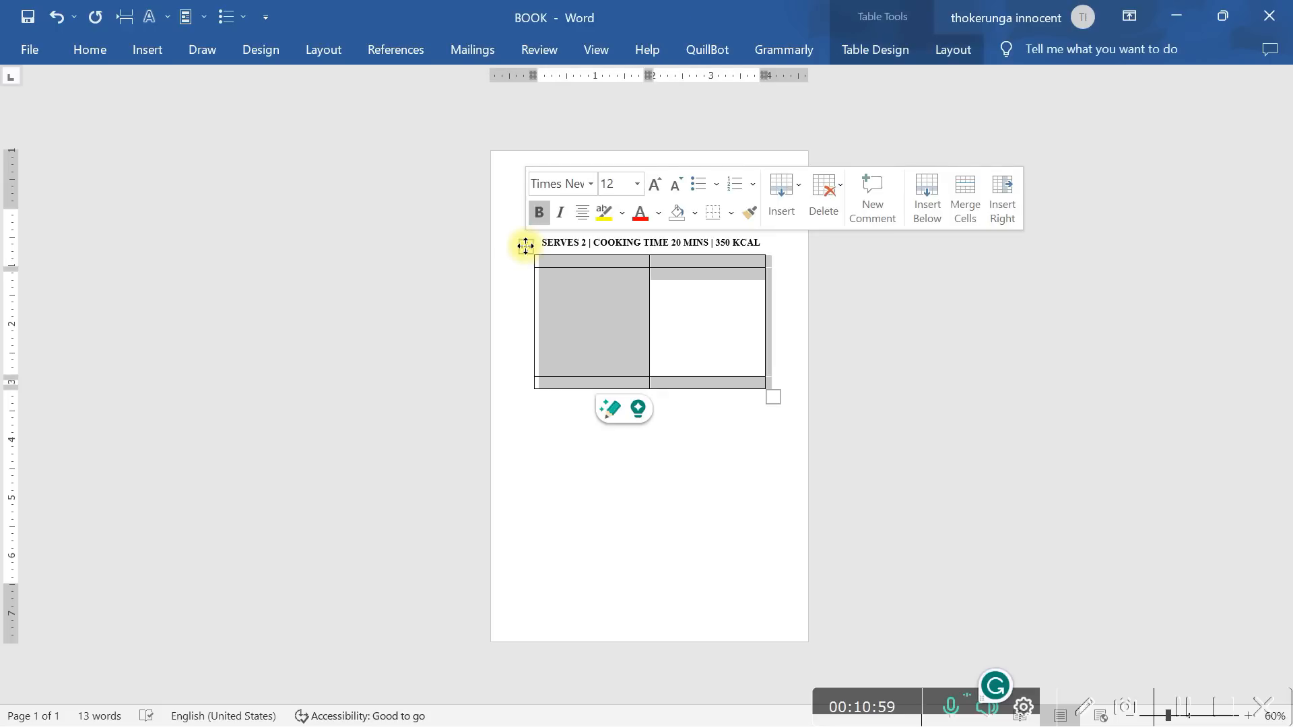
left_click(864, 51)
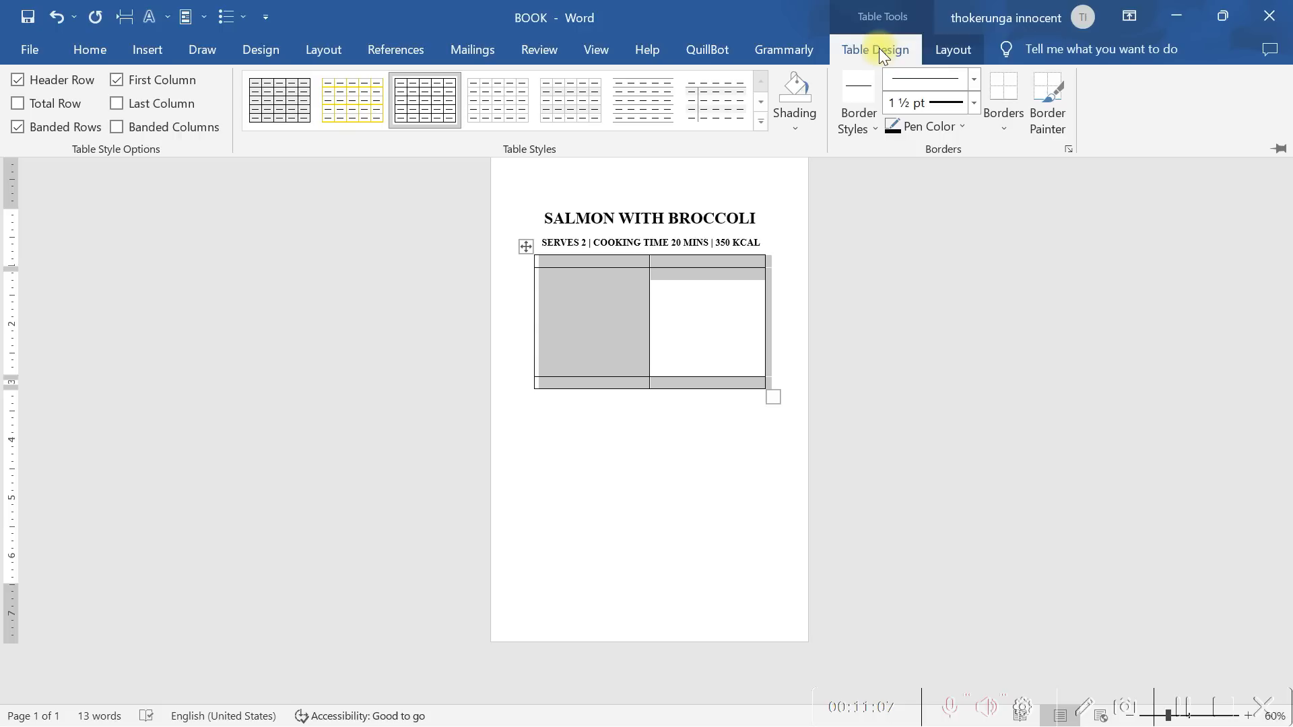
left_click(651, 97)
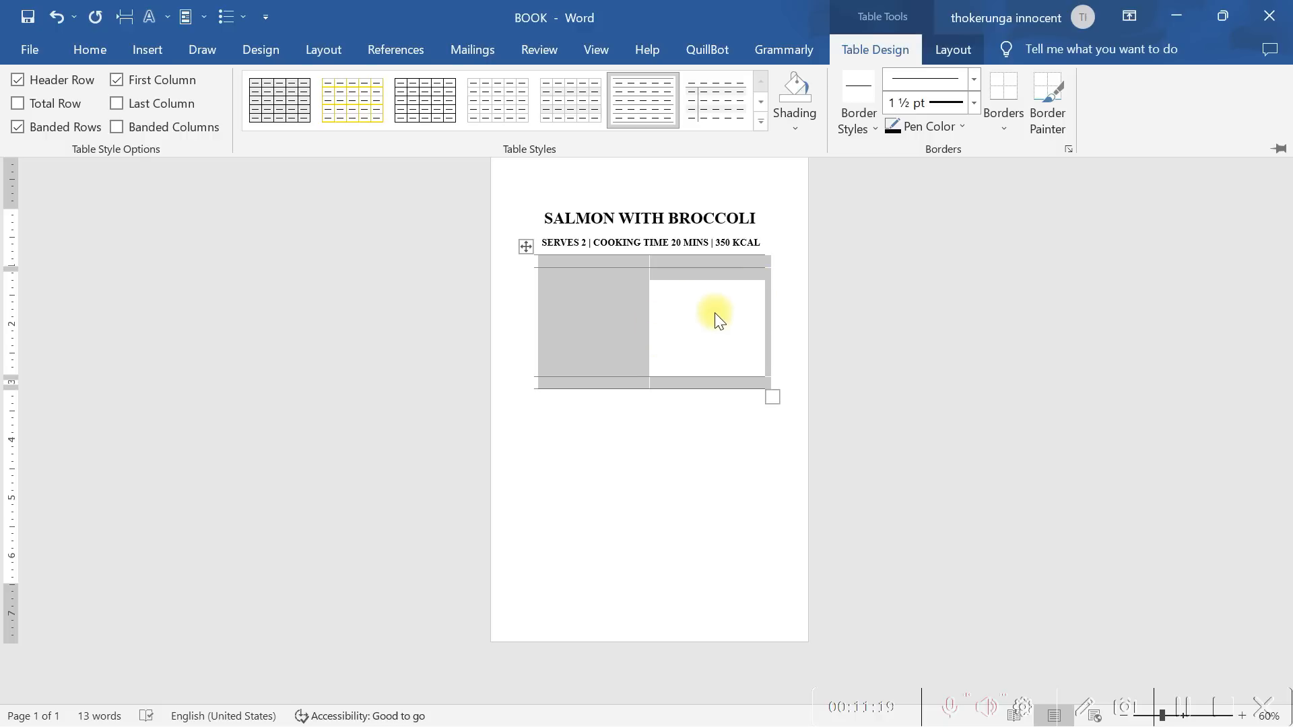
- Enter the heading INGREDIENTS in capitals in the first cell of the table's top row
left_click(686, 446)
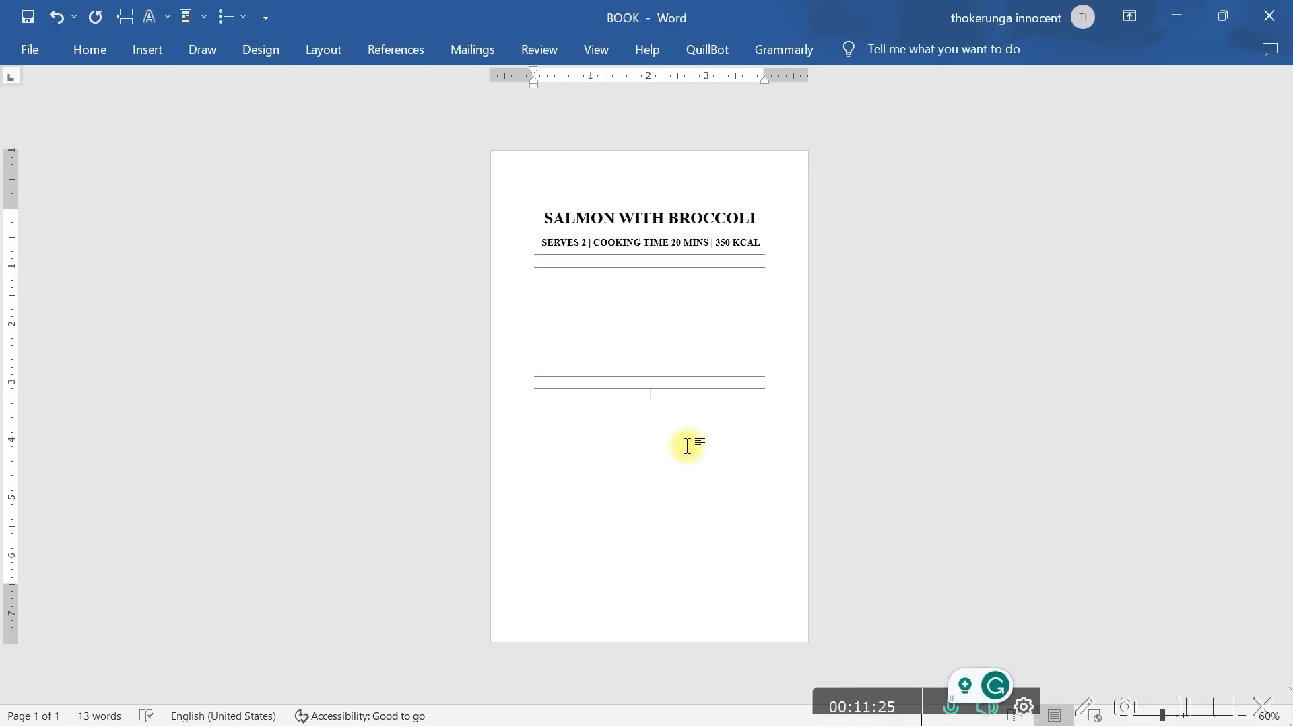
left_click(563, 263)
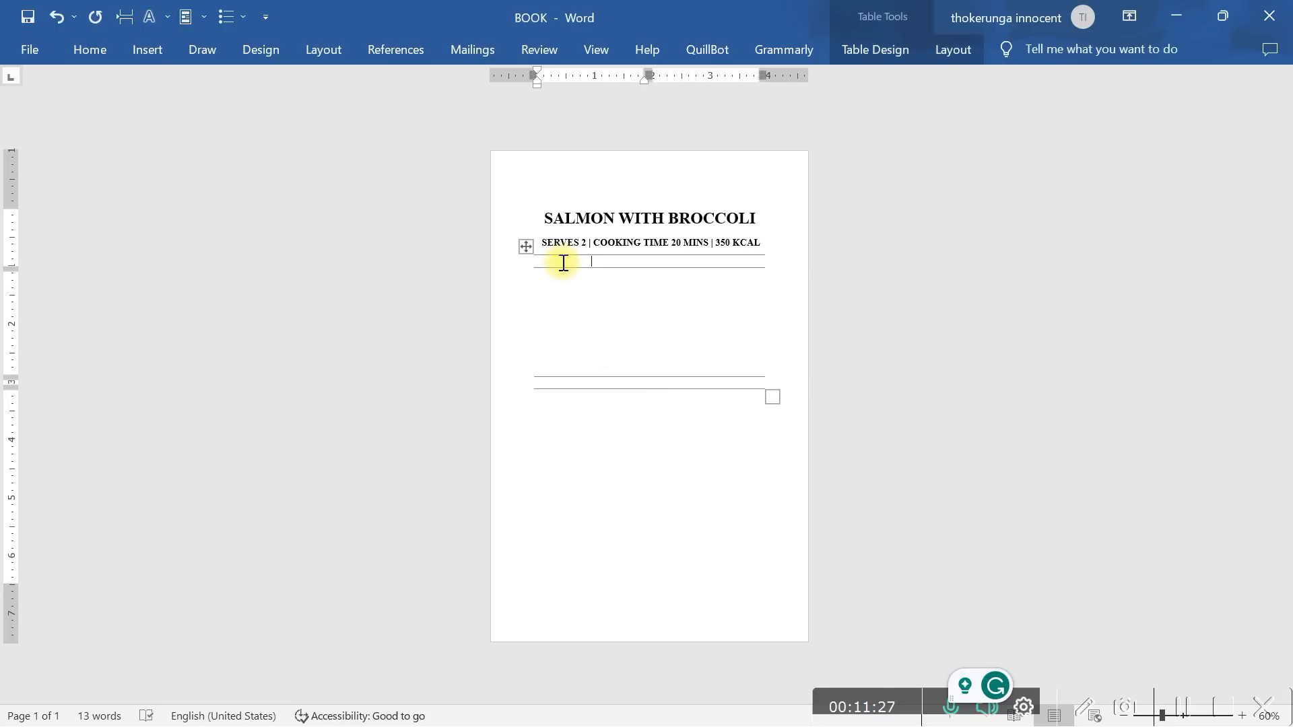
type("in")
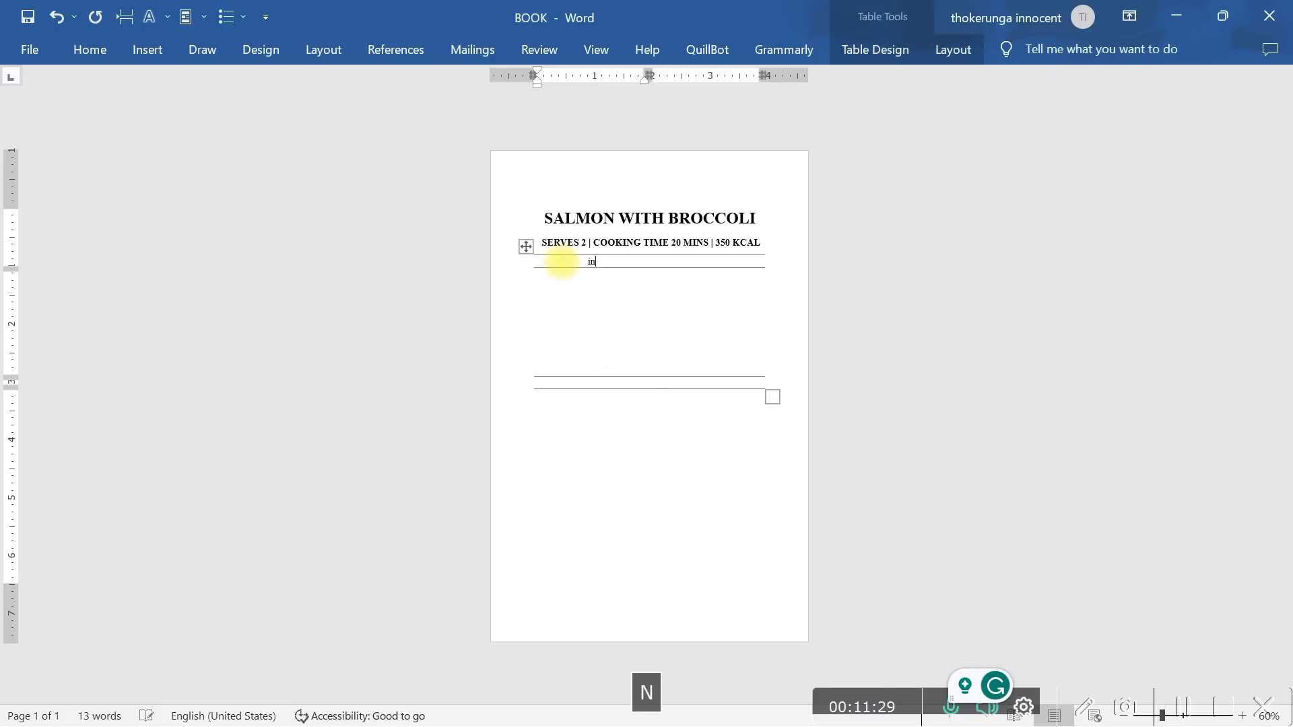
key("BackSpace")
key("BackSpace")
key("Caps_Lock")
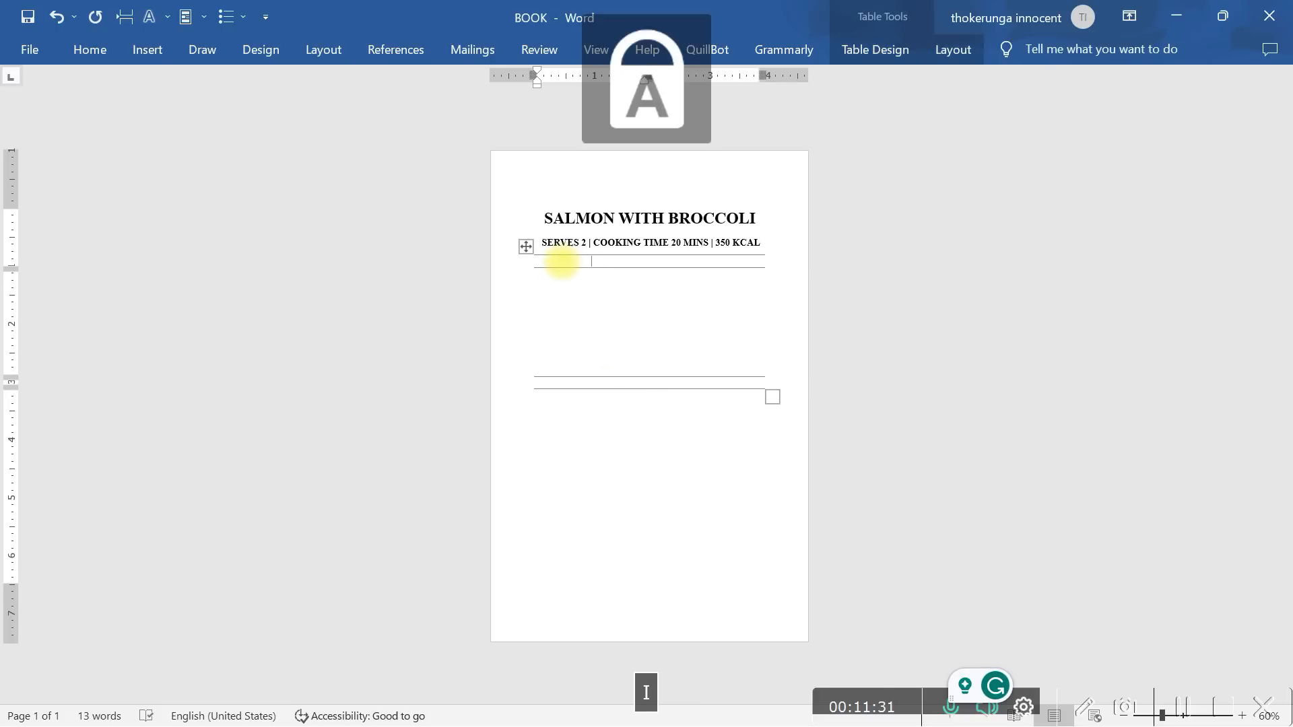
type("INGREDIENTS")
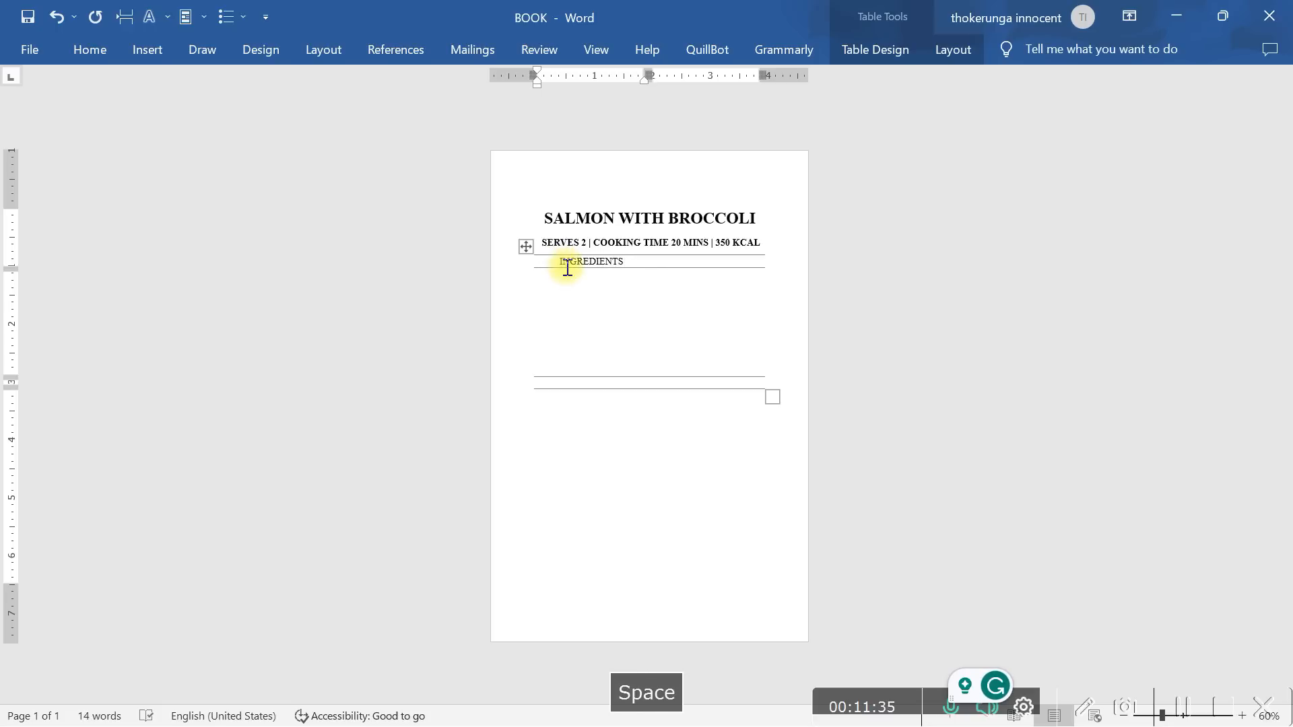
- Enter the heading INSTRUCTIONS in the second cell of the table's last row
left_click(702, 381)
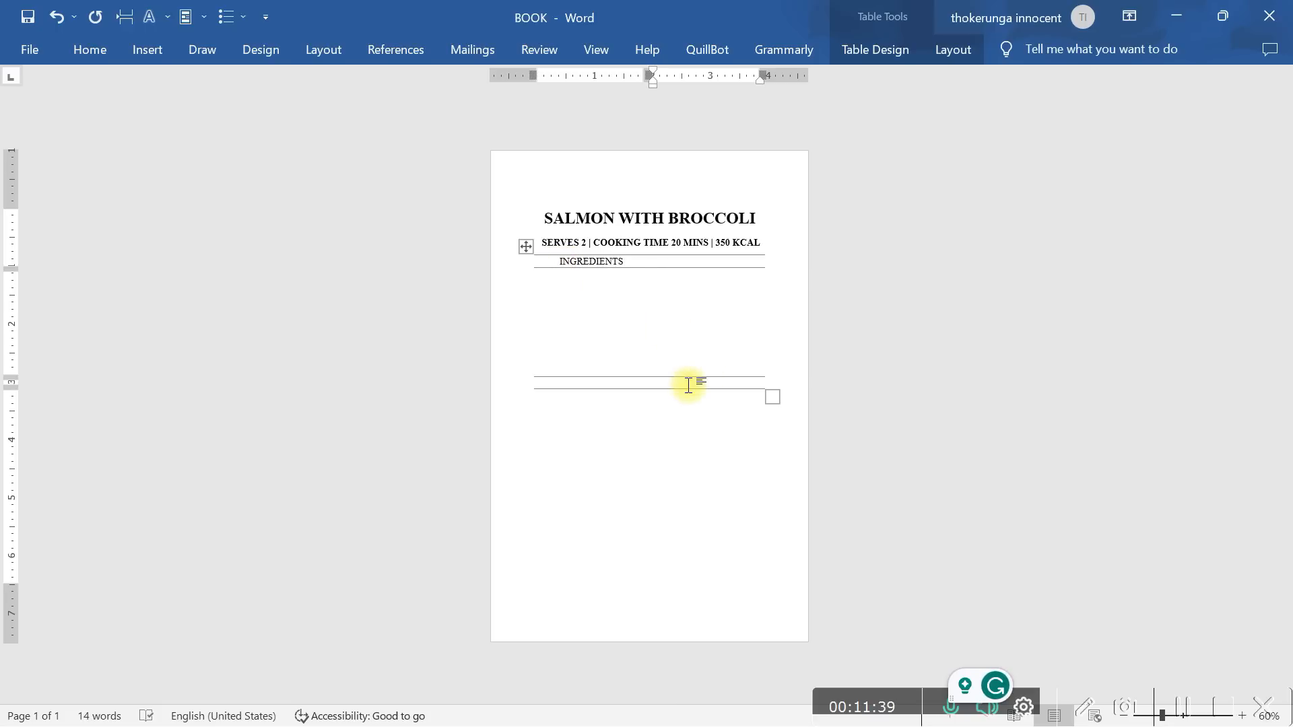
type("INSTR")
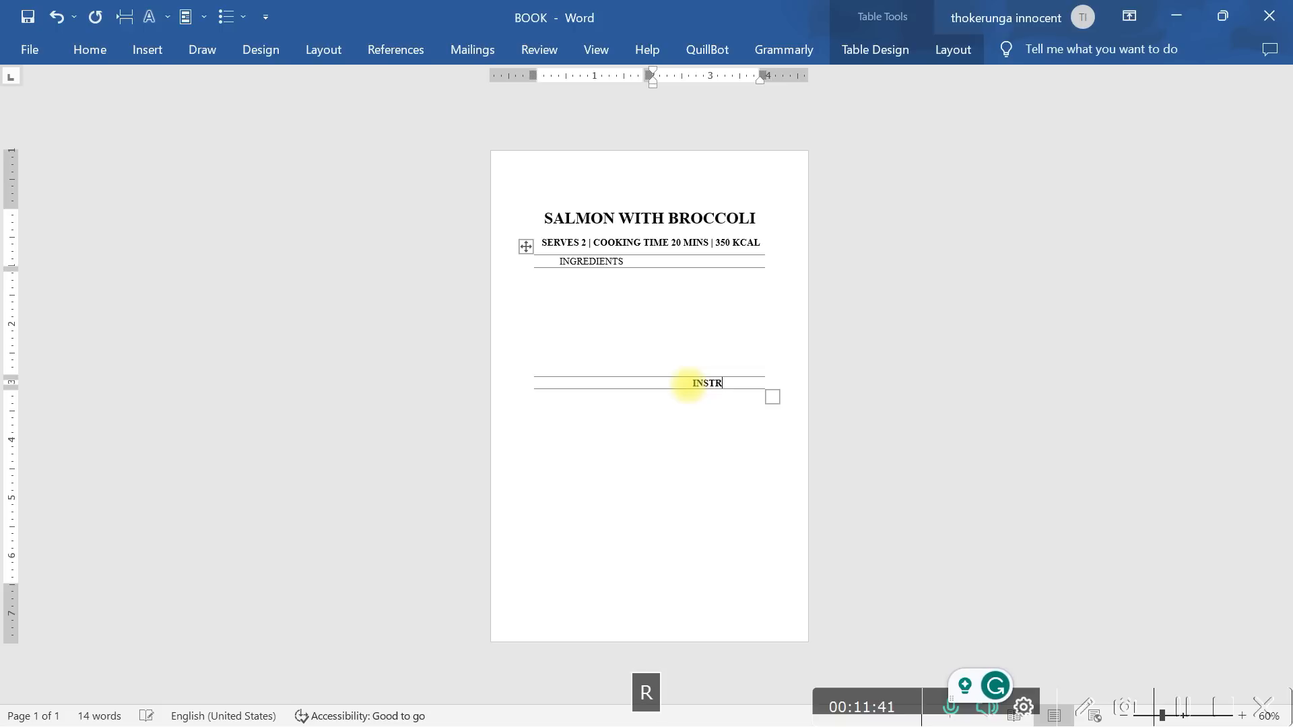
type("UCTIONS")
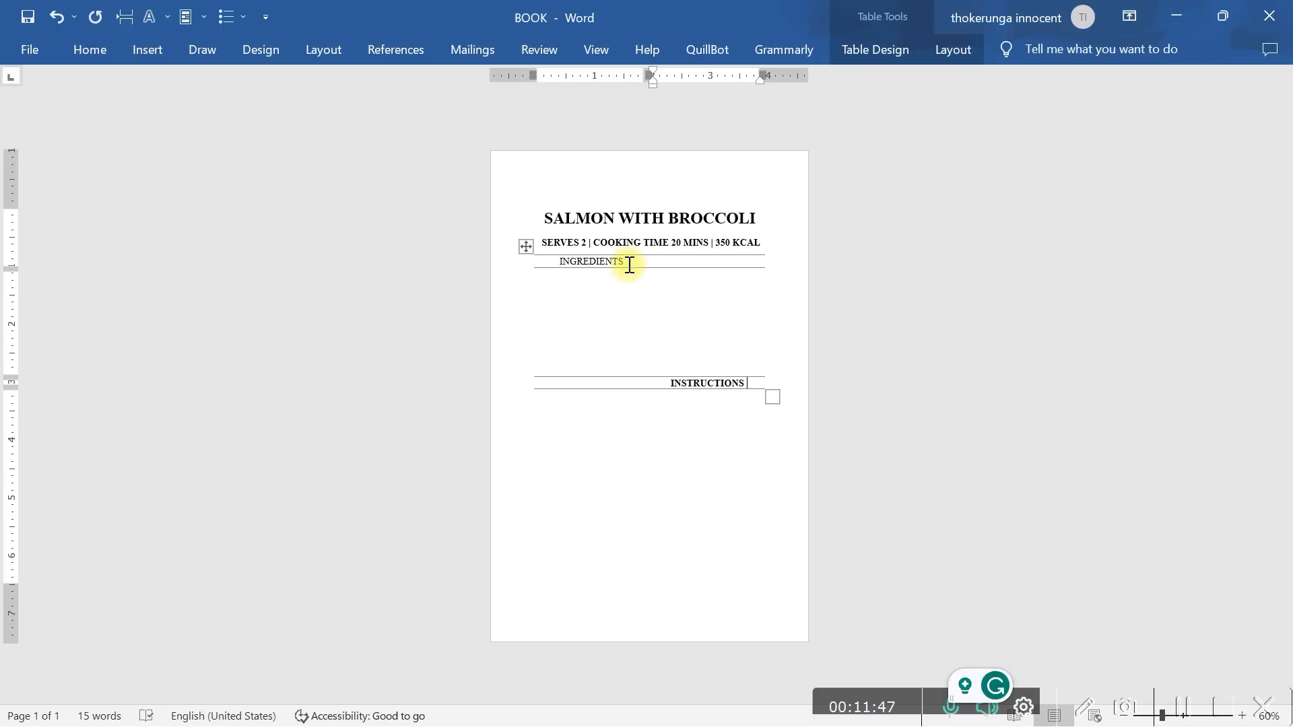
- Make the INGREDIENTS heading bold and shift it to the left edge of its cell
left_click_drag(628, 265, 559, 265)
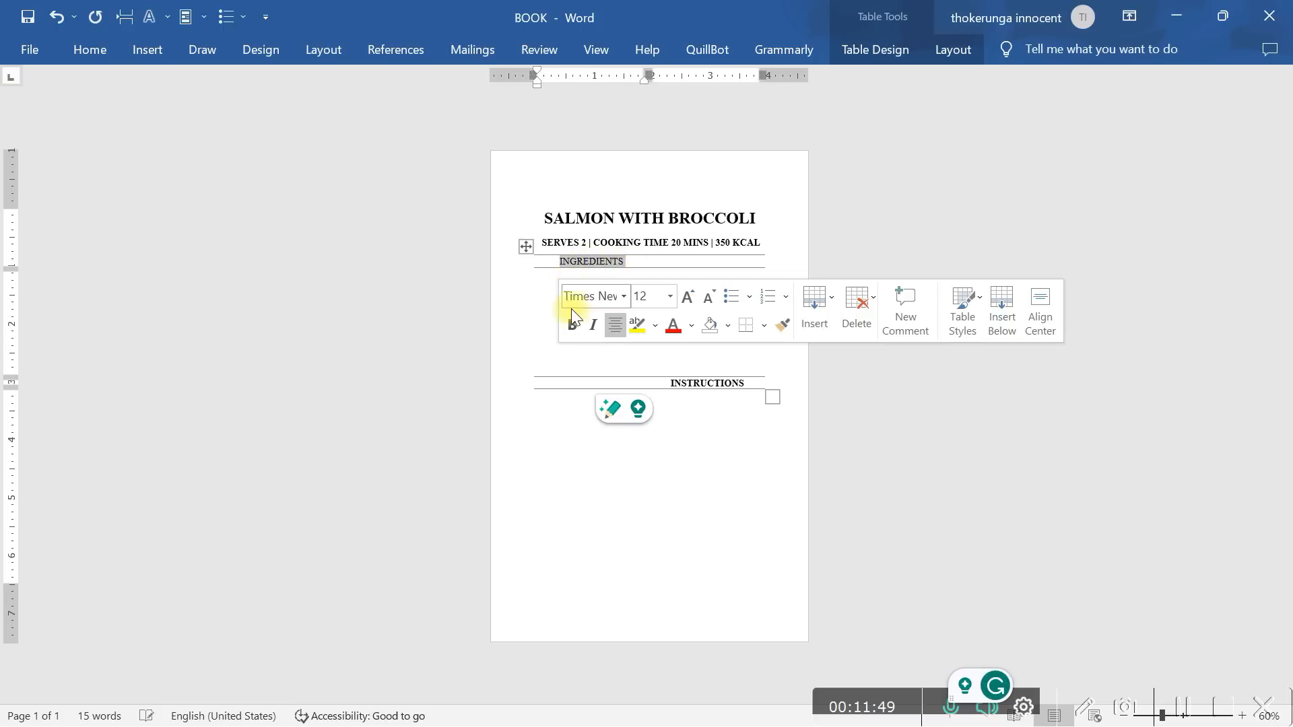
left_click(573, 324)
left_click(633, 261)
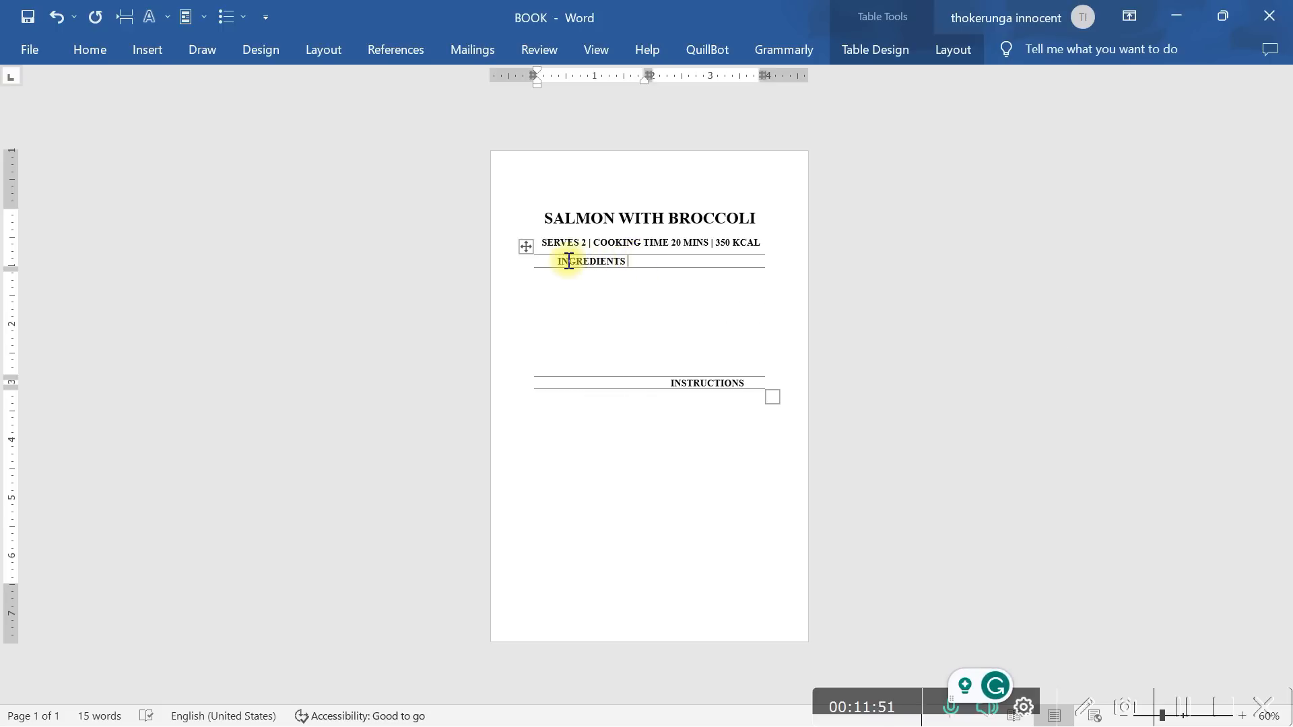
key("BackSpace")
- Shift the INSTRUCTIONS heading to the right edge of its cell and leave the table
left_click(670, 384)
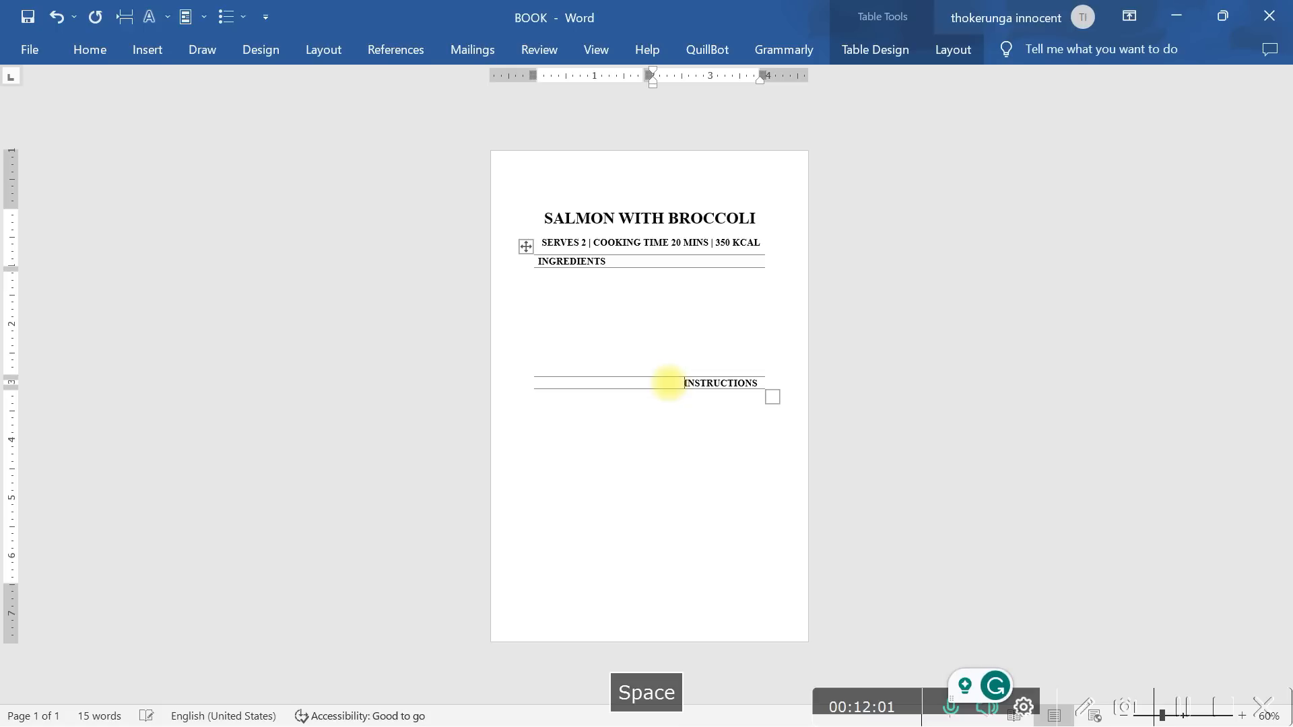
key("BackSpace")
key("BackSpace")
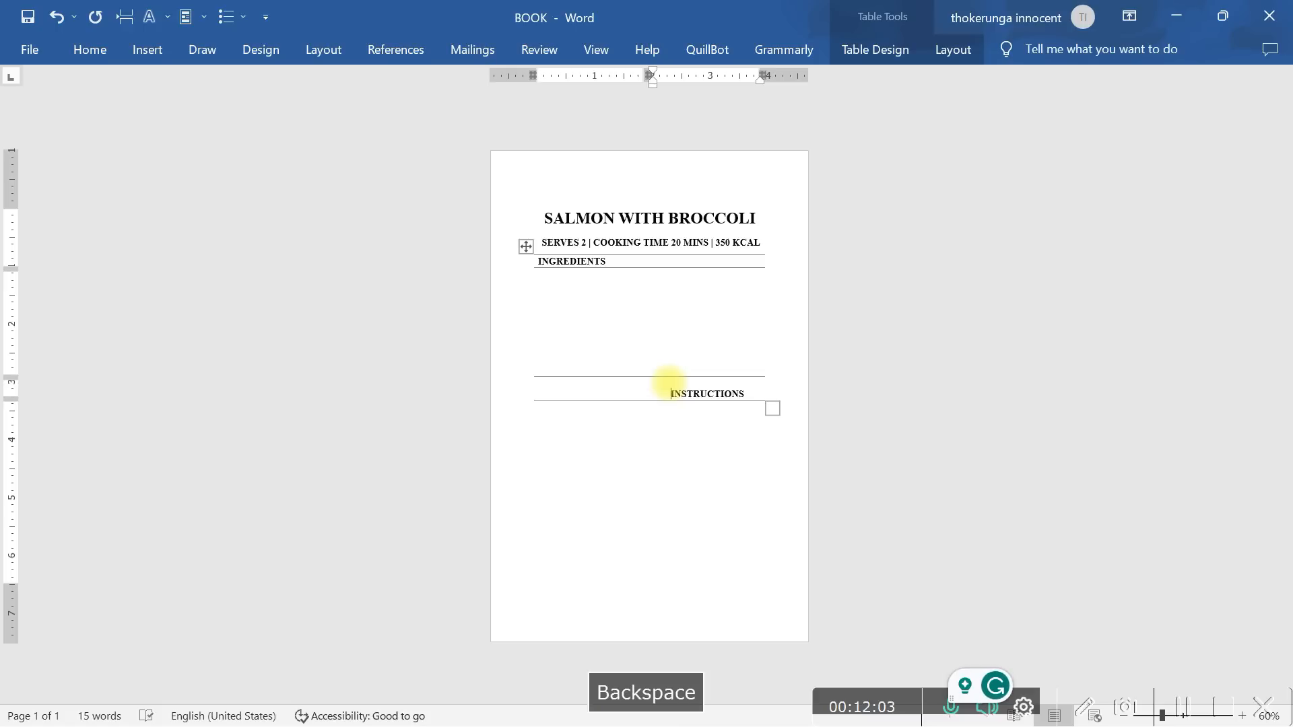
left_click(701, 462)
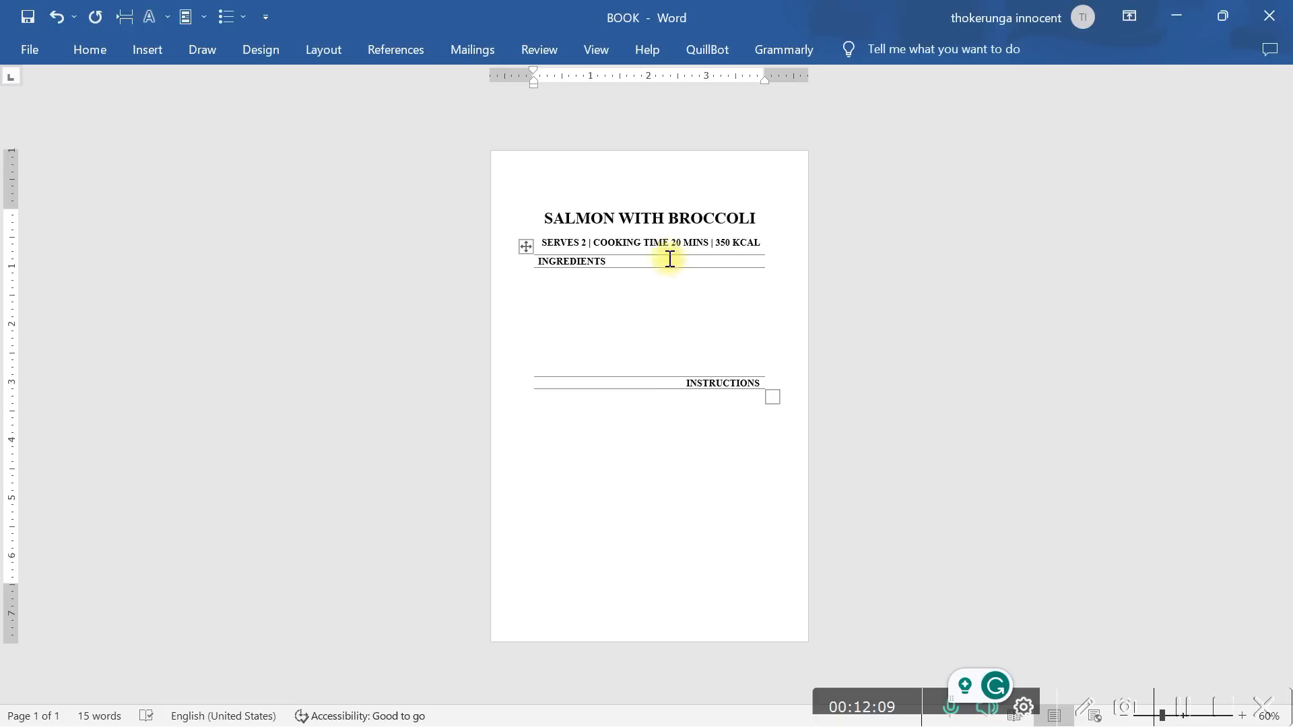
- Add a blank line directly below the recipe table
mouse_move(651, 249)
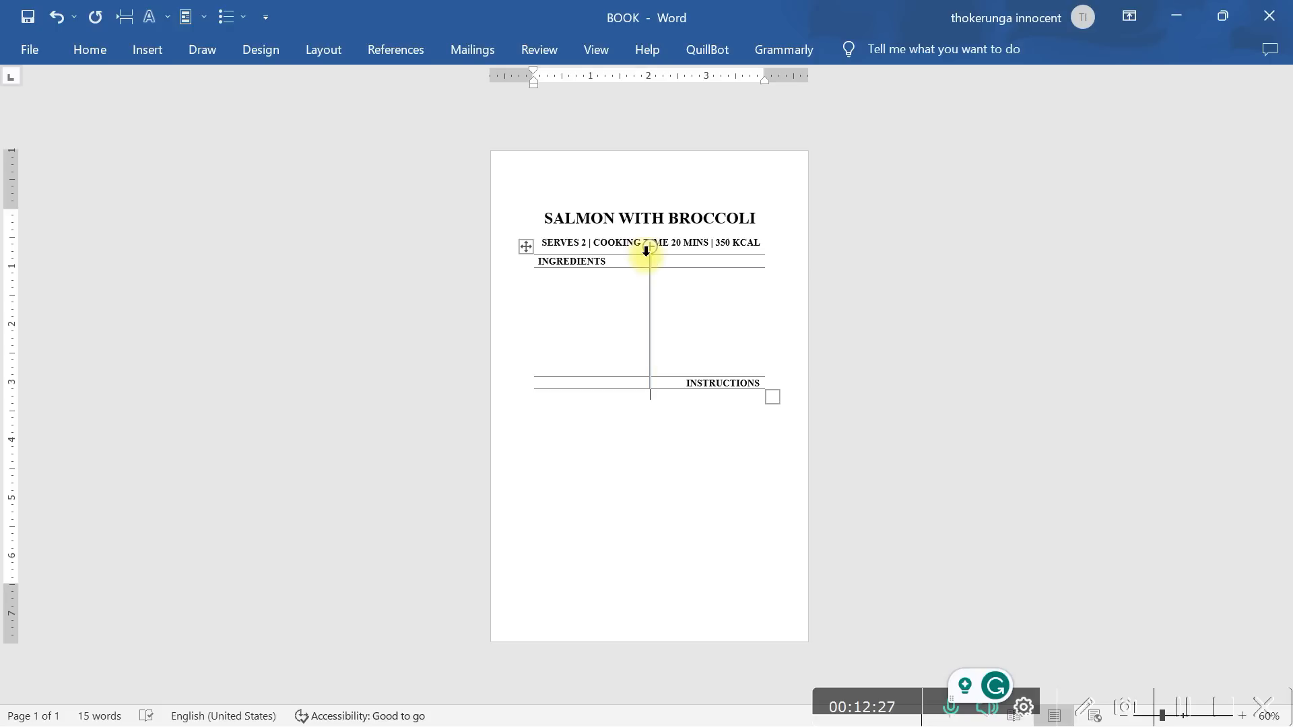
left_click(644, 416)
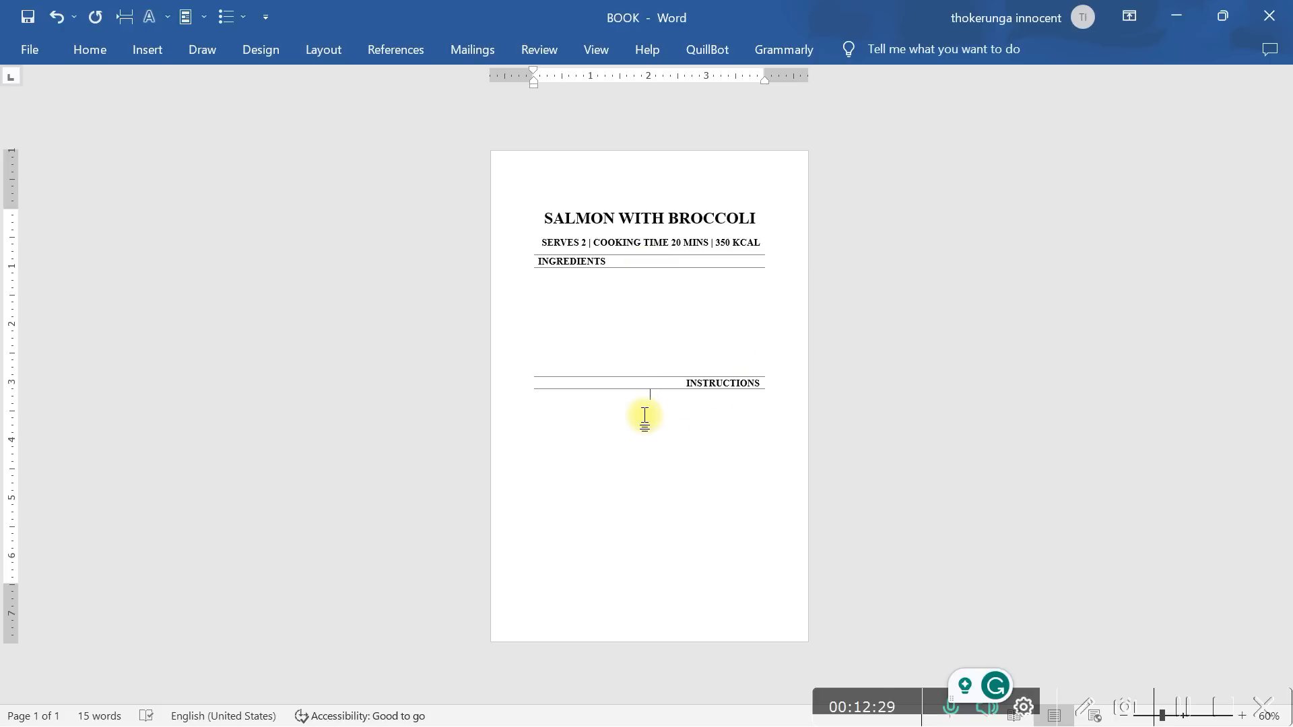
key("Return")
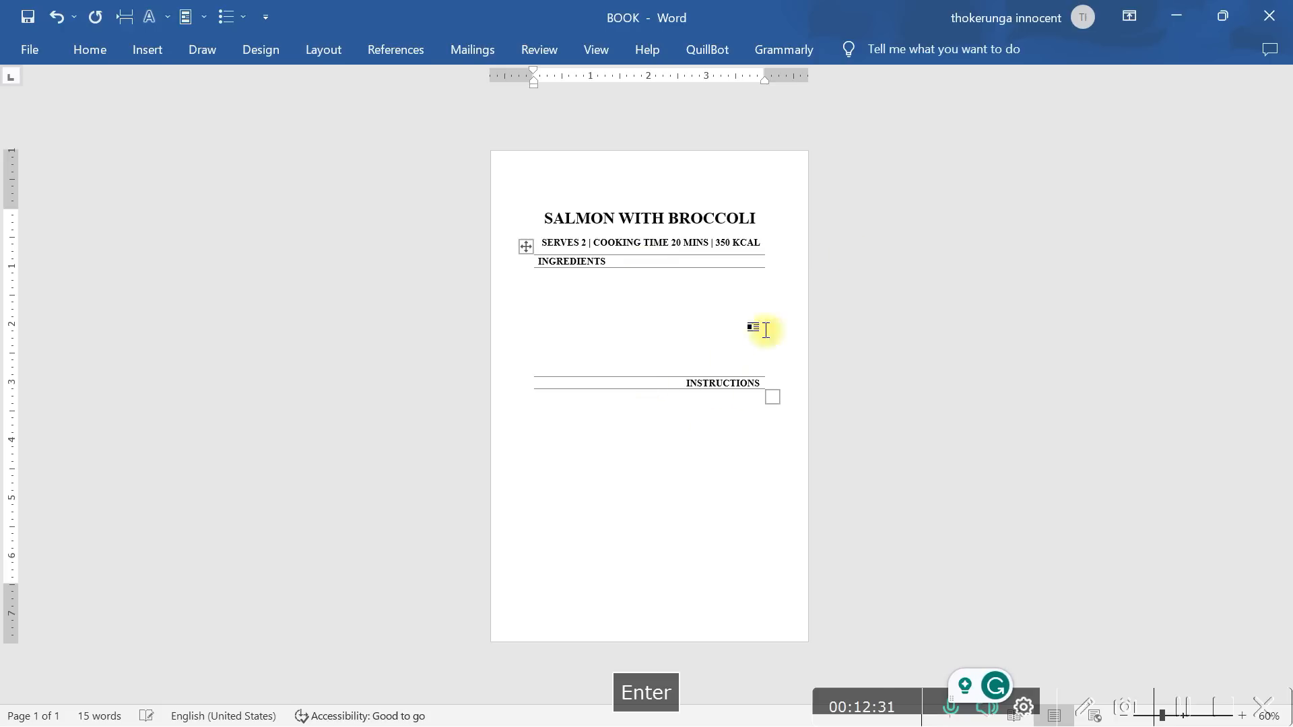
- Minimize BOOK and copy the four numbered instruction steps from the course template document
left_click(1179, 19)
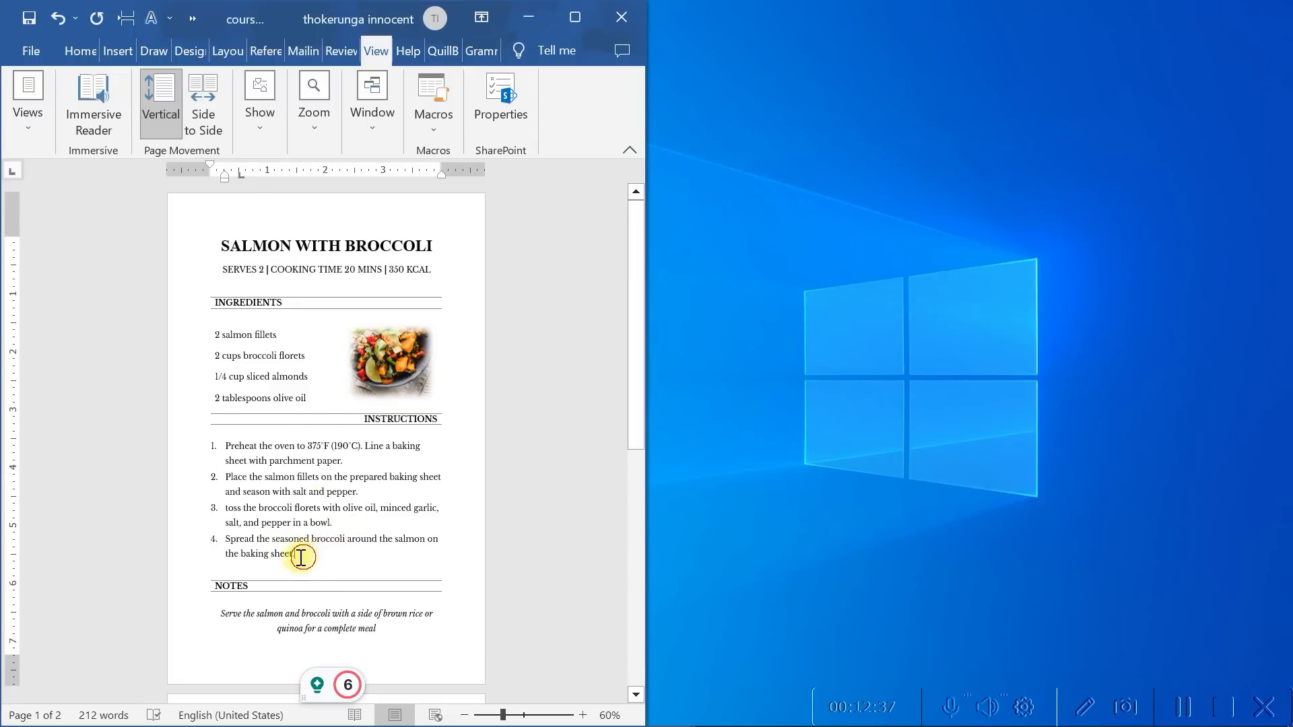
left_click_drag(297, 554, 228, 455)
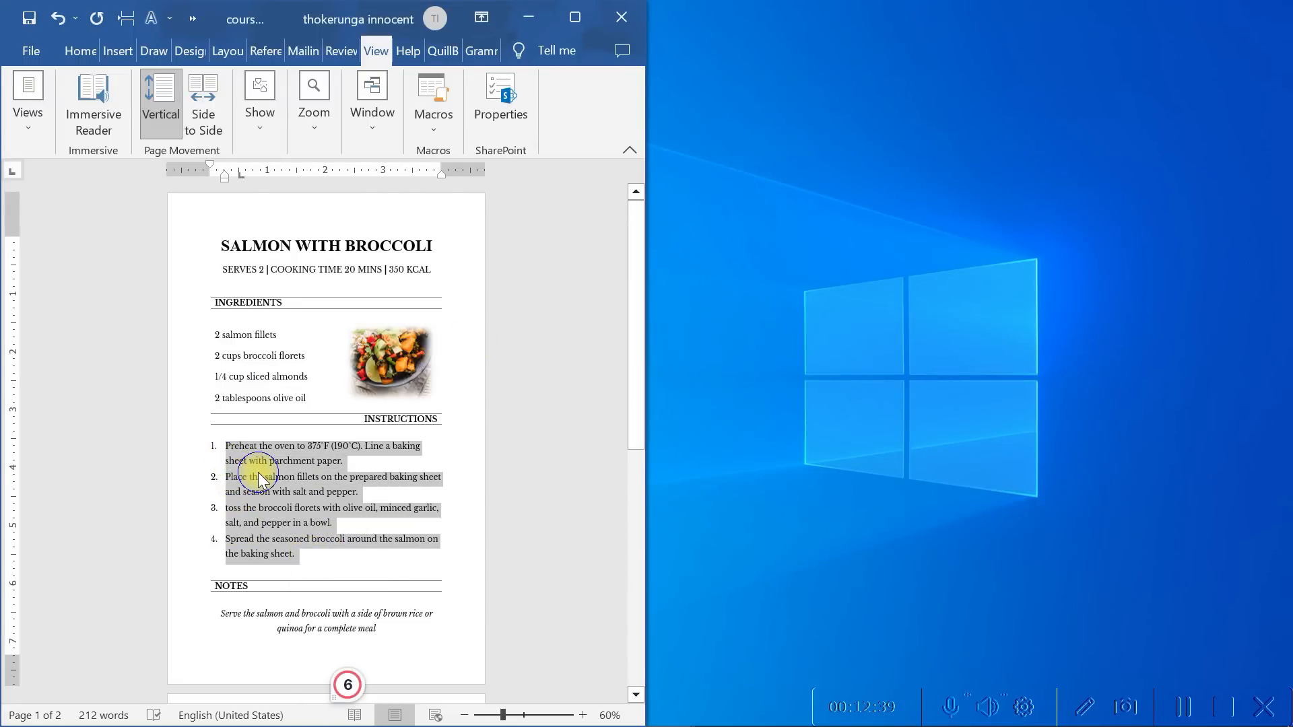
right_click(253, 477)
left_click(324, 134)
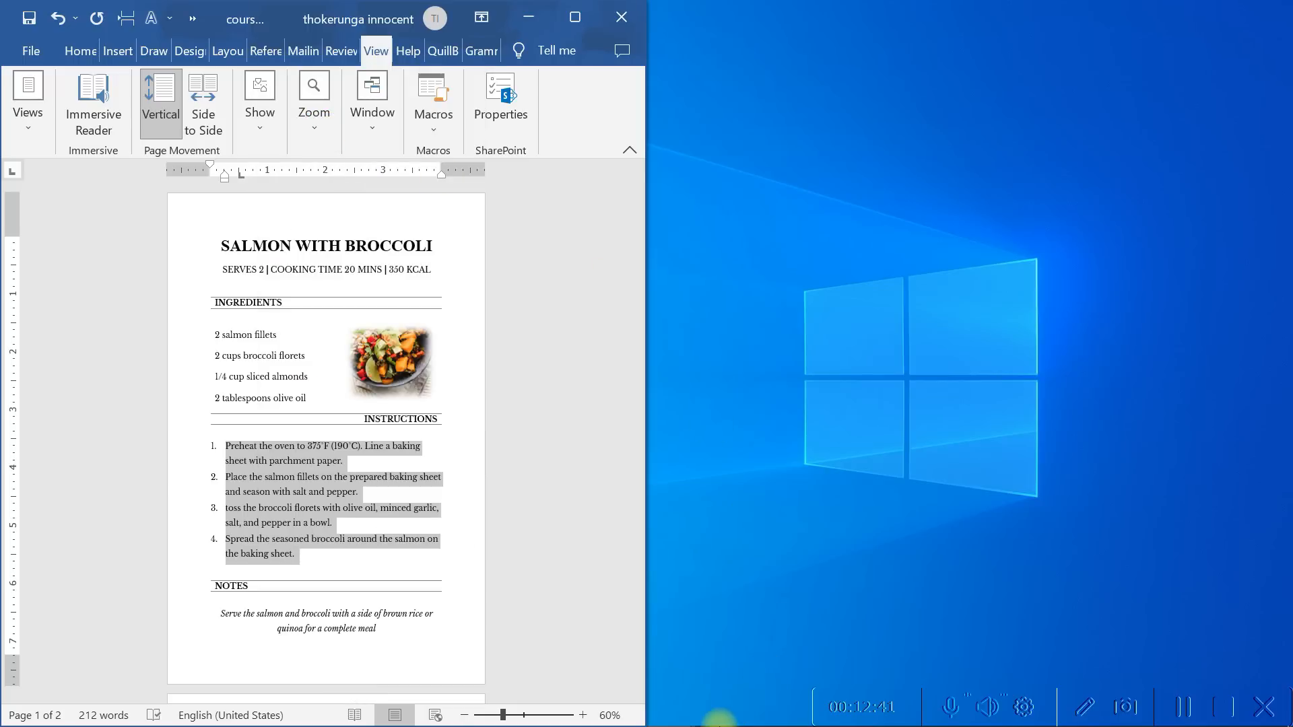
- Return to the BOOK document and left-align the empty line below the table
mouse_move(677, 719)
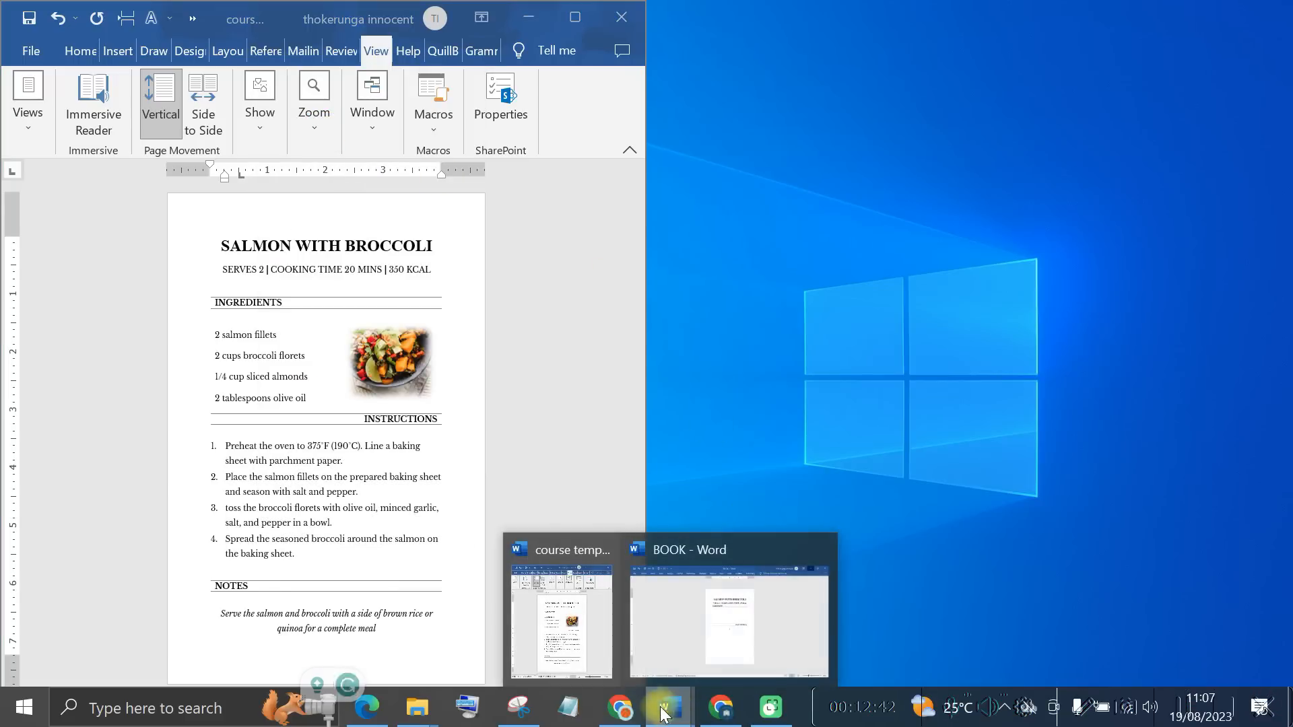
left_click(707, 616)
left_click(652, 413)
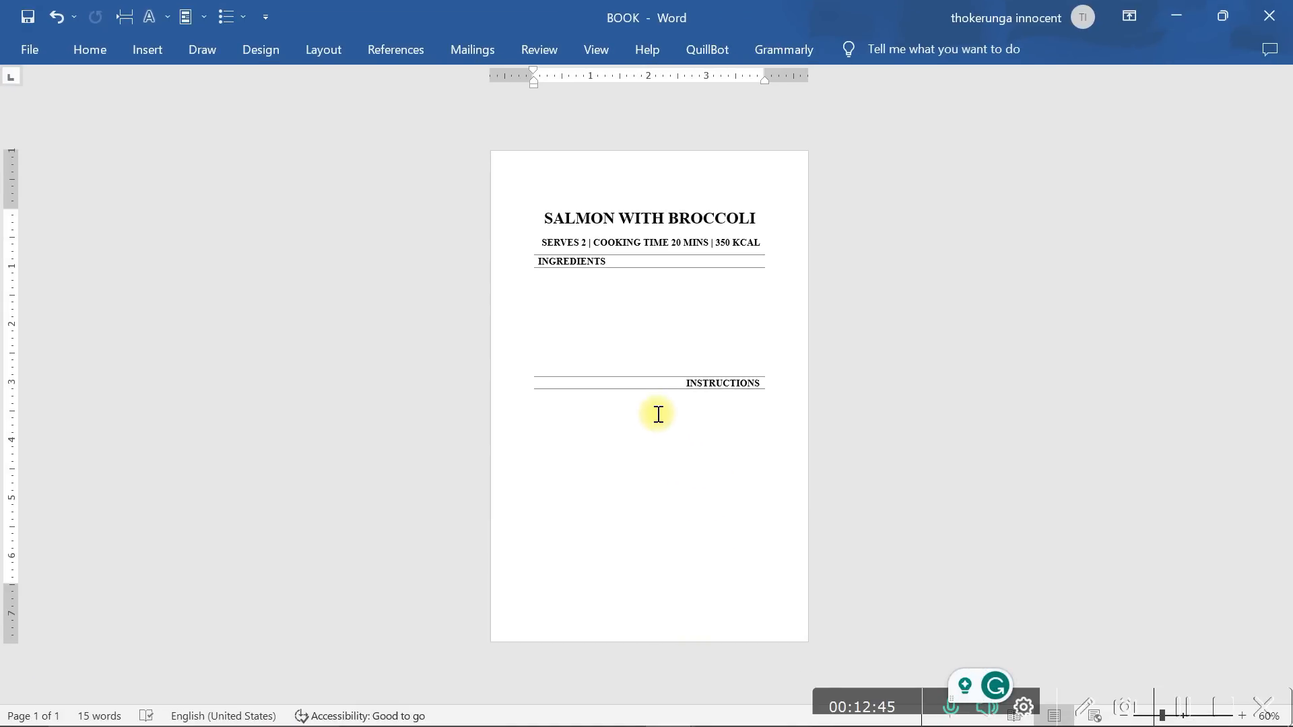
left_click(97, 57)
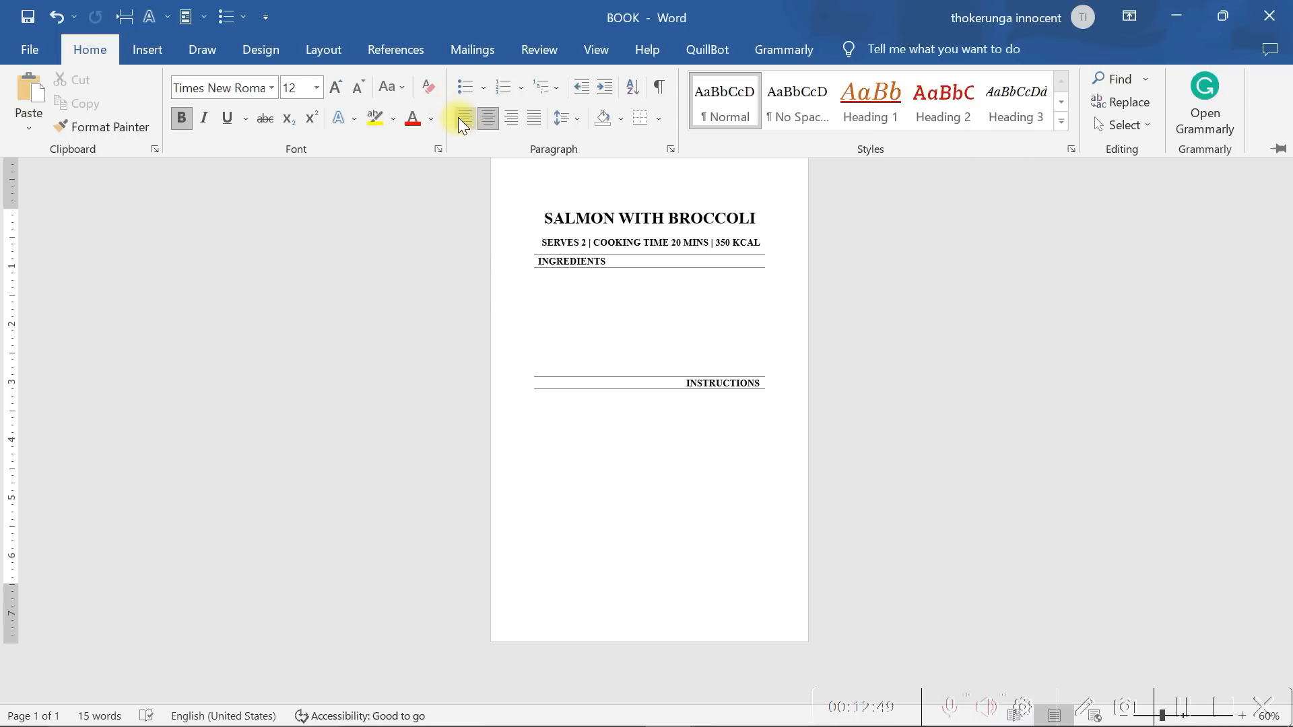
left_click(462, 120)
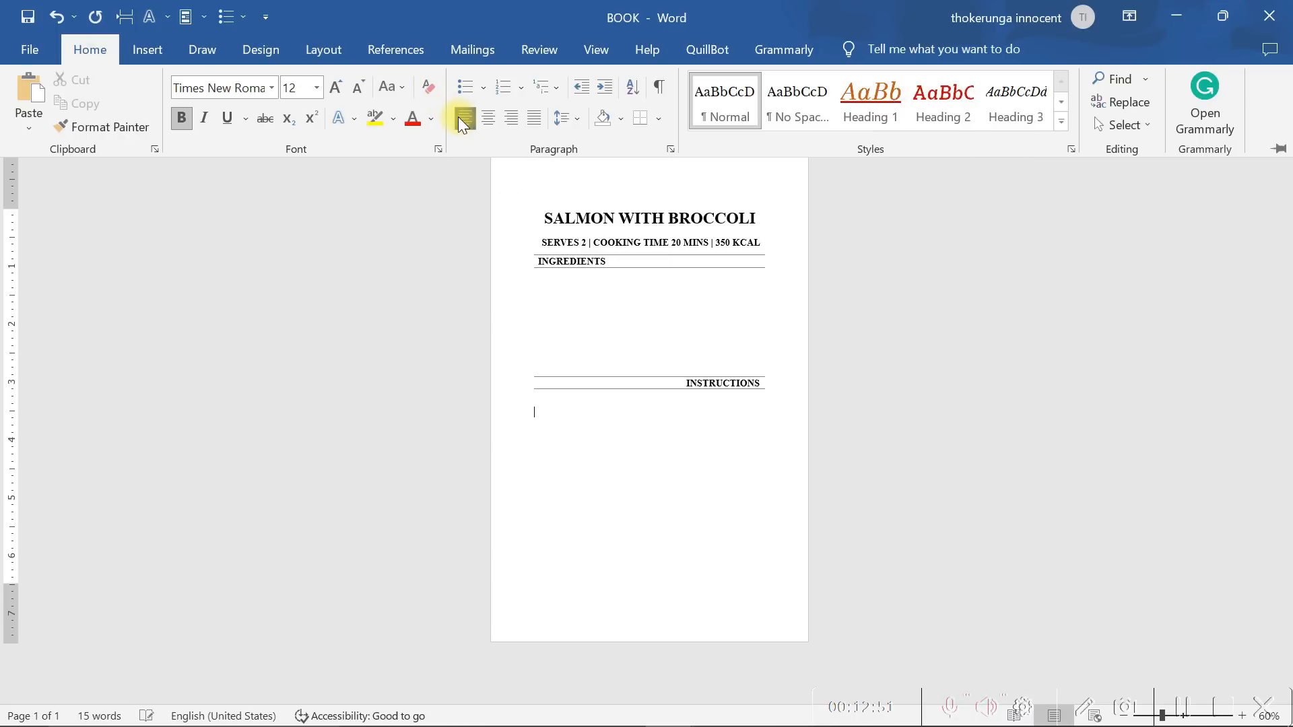
- Paste the copied instruction steps below the table using the merge formatting option
left_click(544, 411)
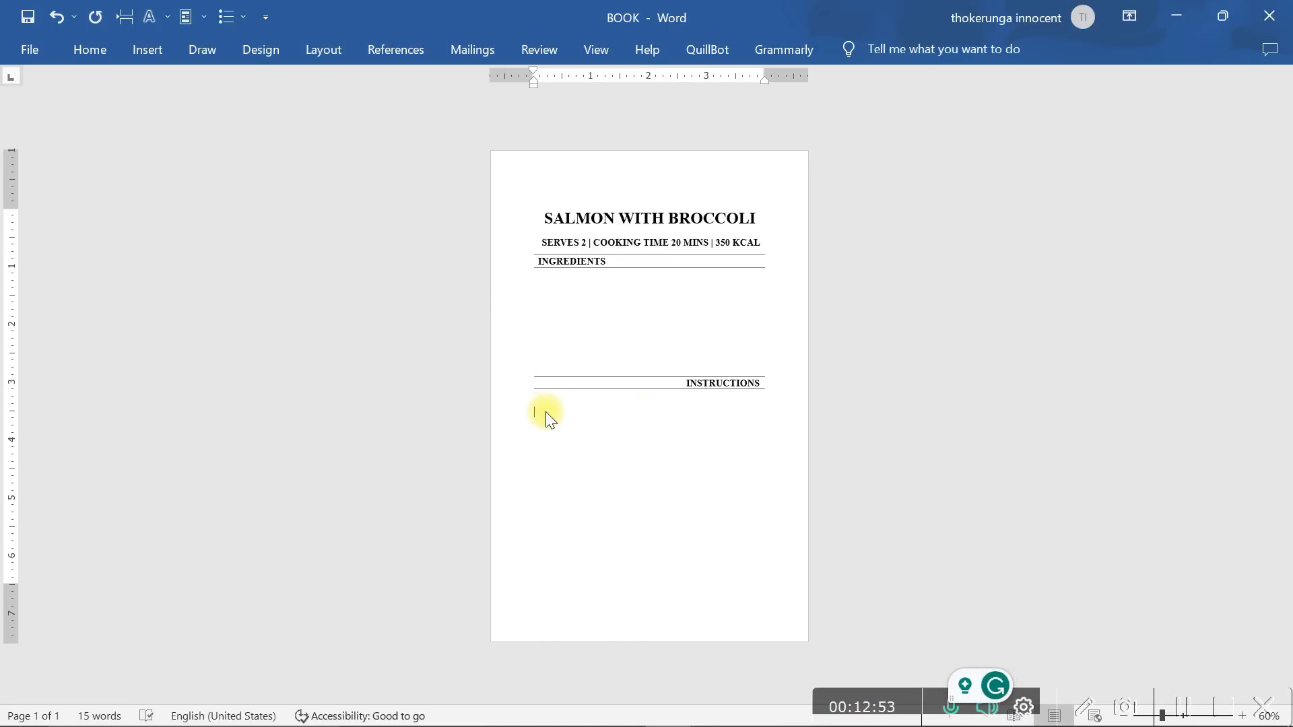
right_click(545, 415)
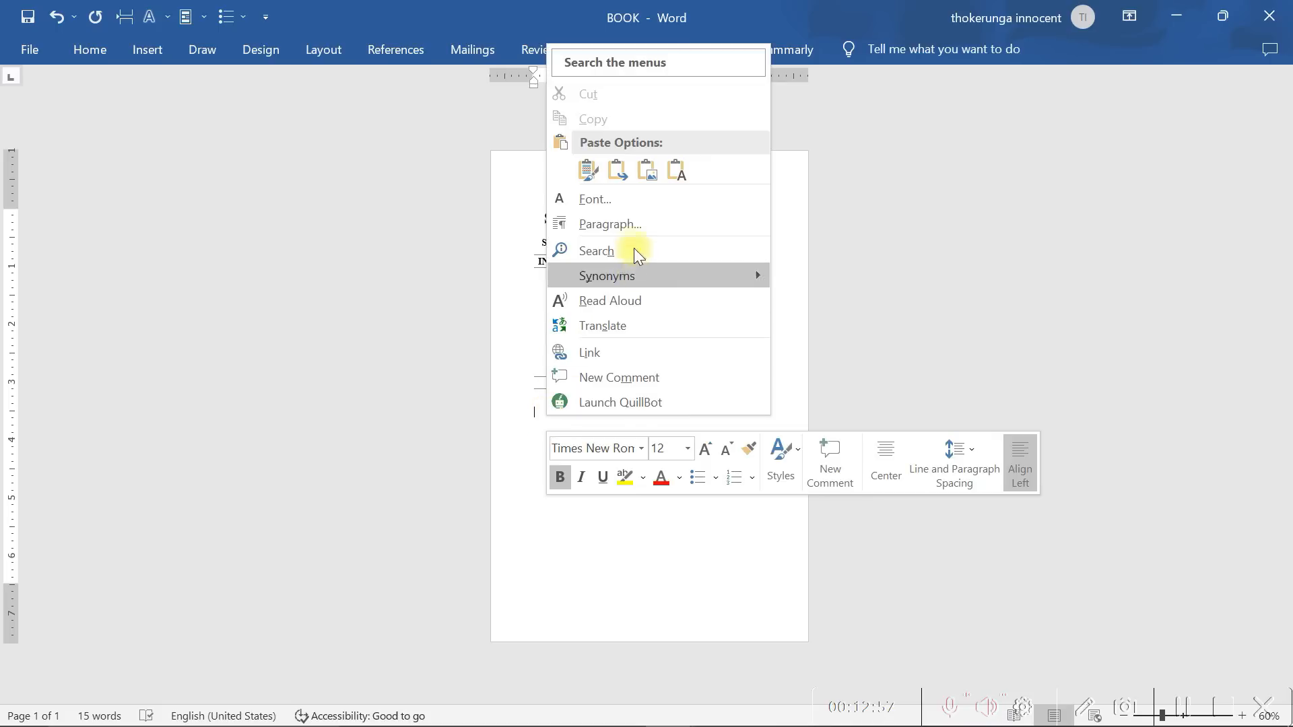
left_click(623, 174)
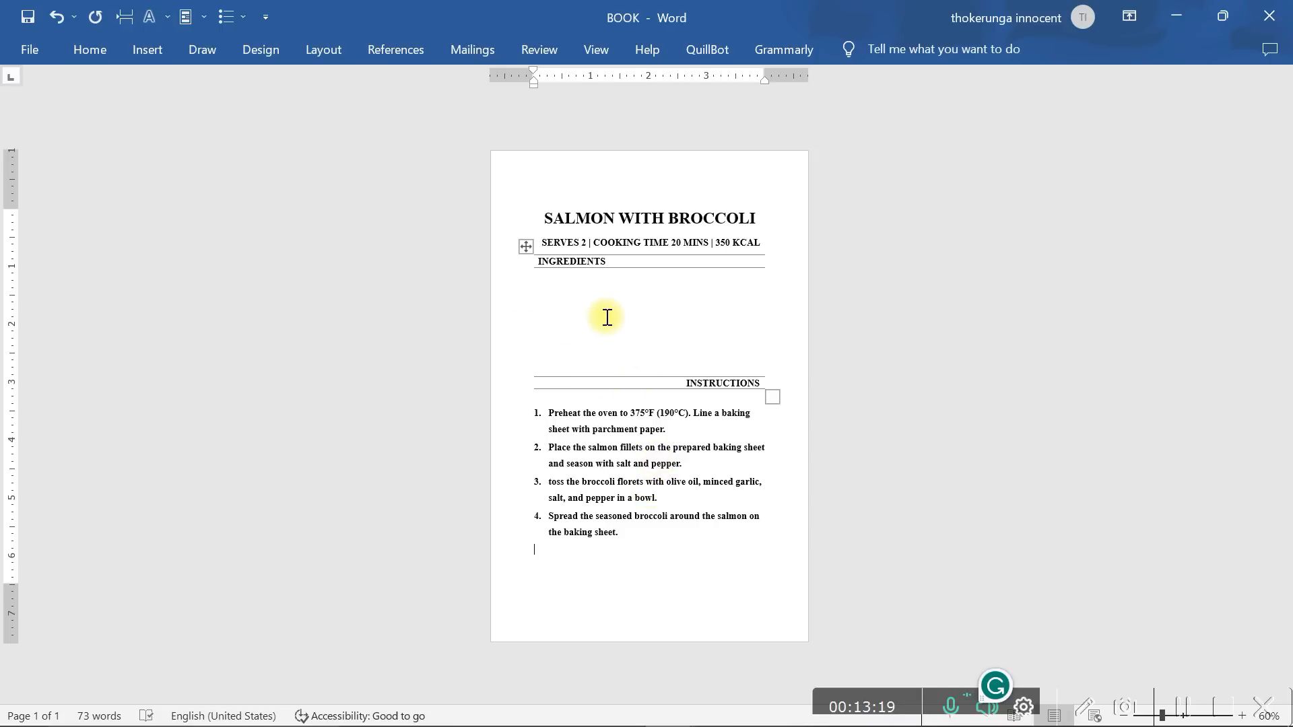
- Switch to the course template document and copy its four-line ingredients list
mouse_move(647, 723)
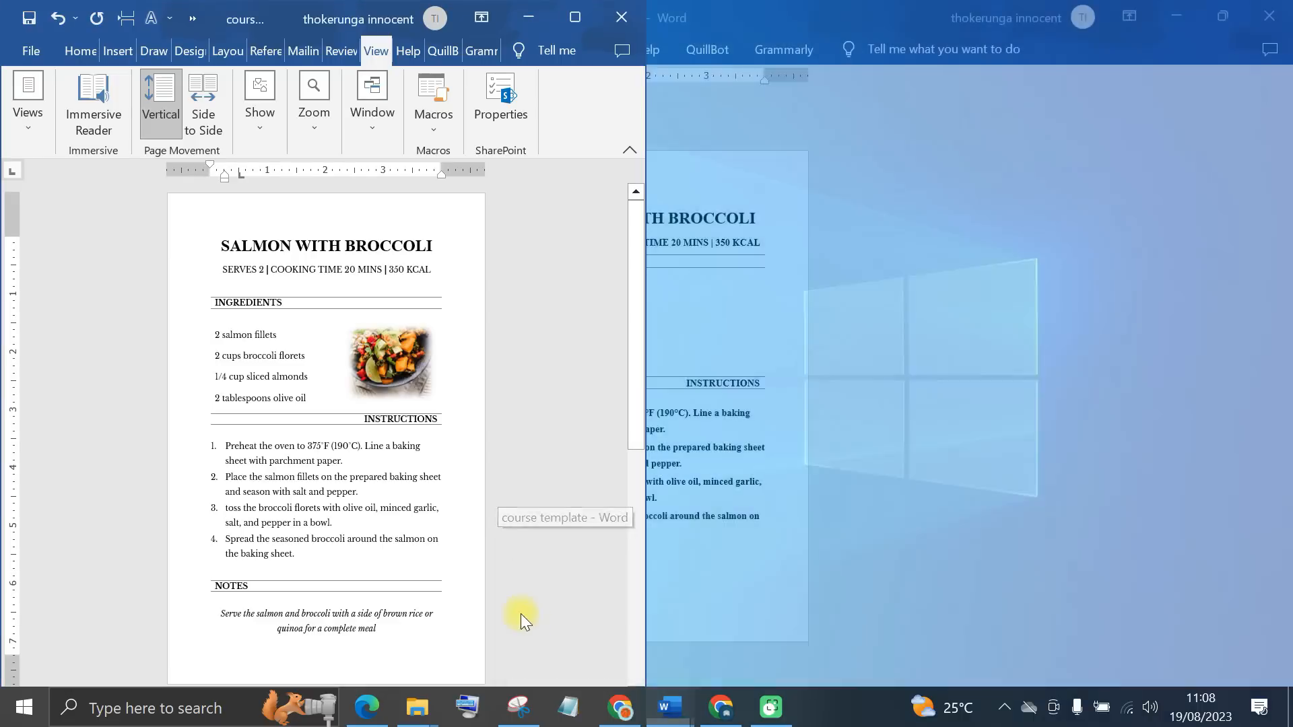
left_click(519, 613)
left_click_drag(307, 398, 220, 336)
right_click(243, 338)
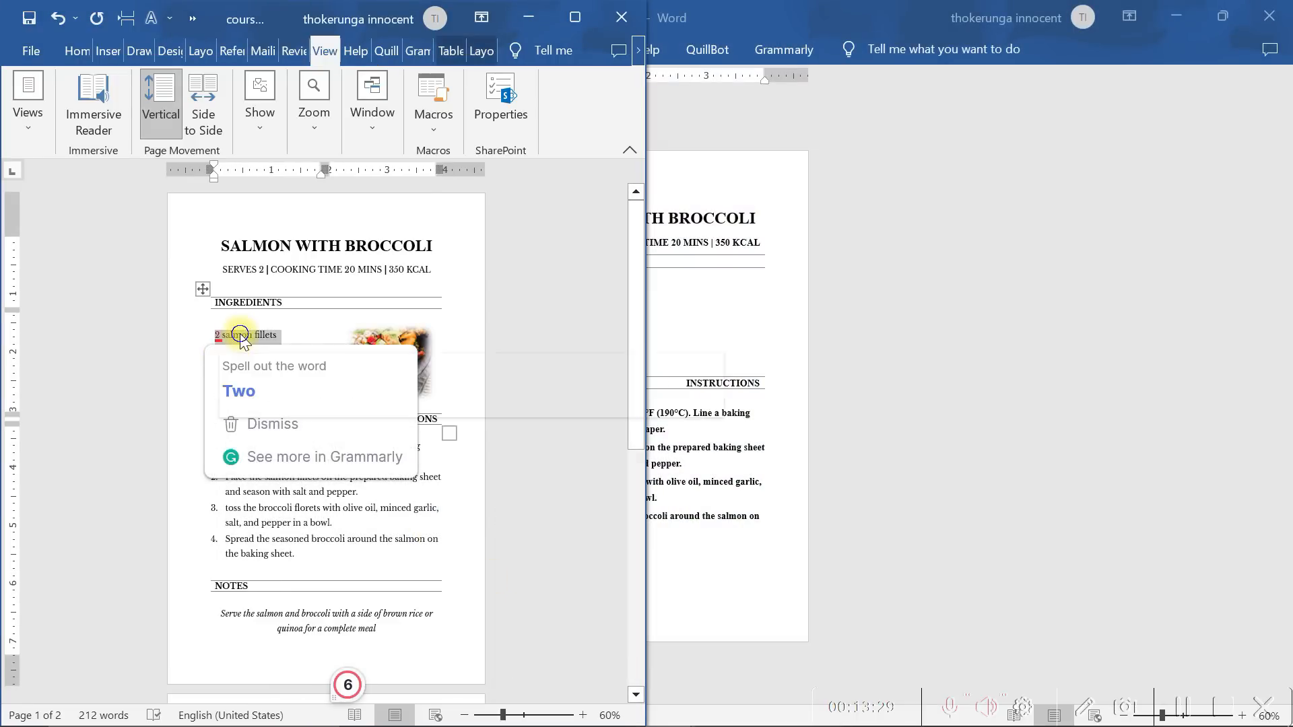
left_click(312, 348)
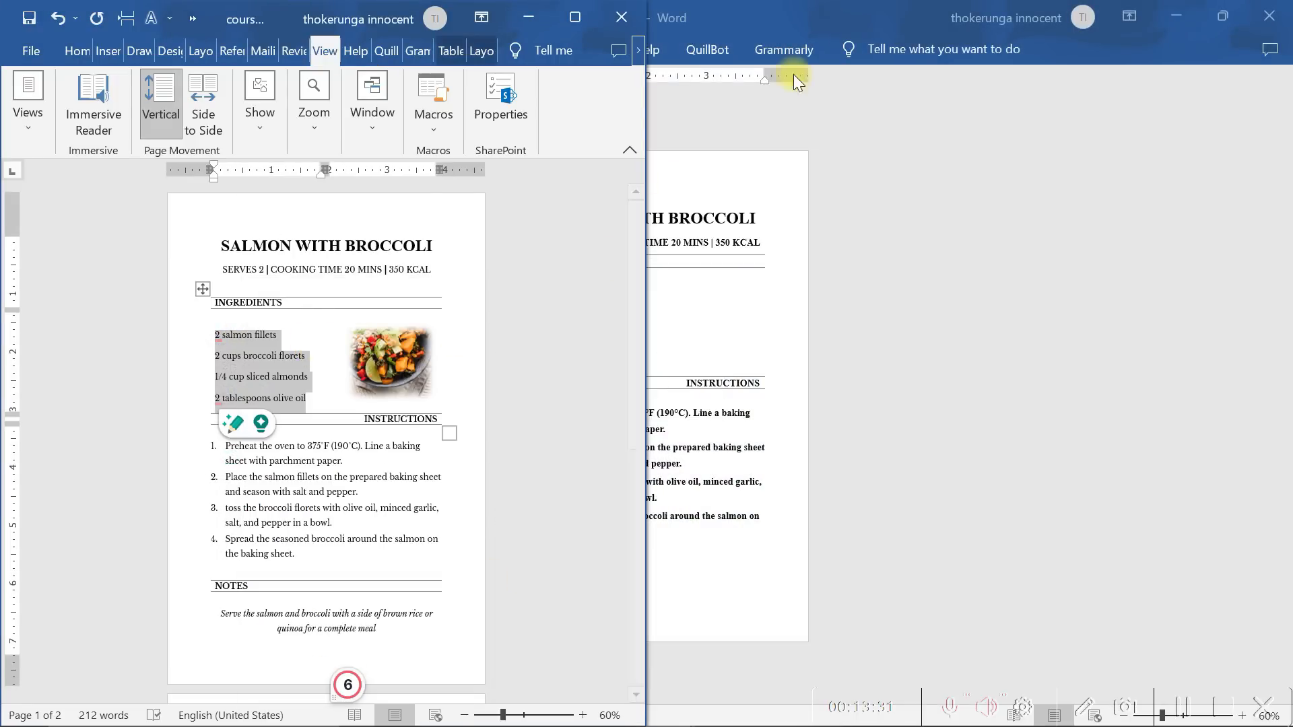
- Return to BOOK and left-align the second line of the cell below the INGREDIENTS heading
left_click(787, 16)
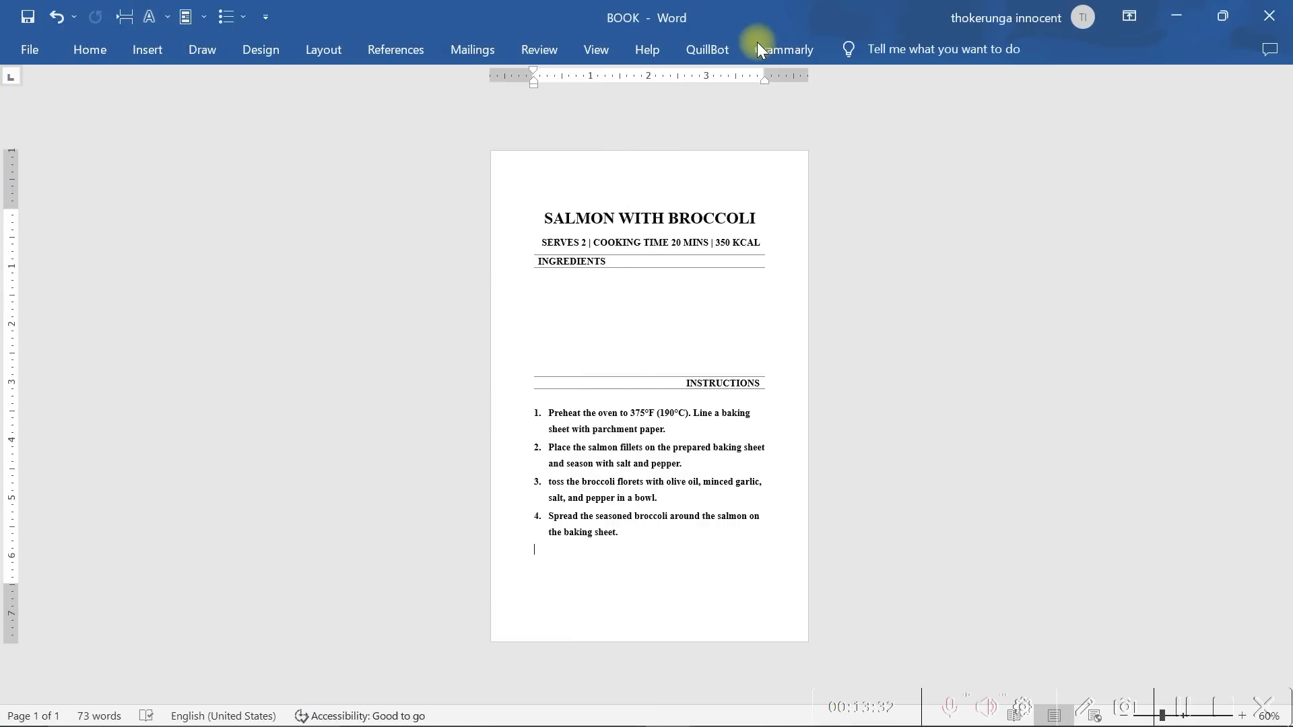
left_click(568, 288)
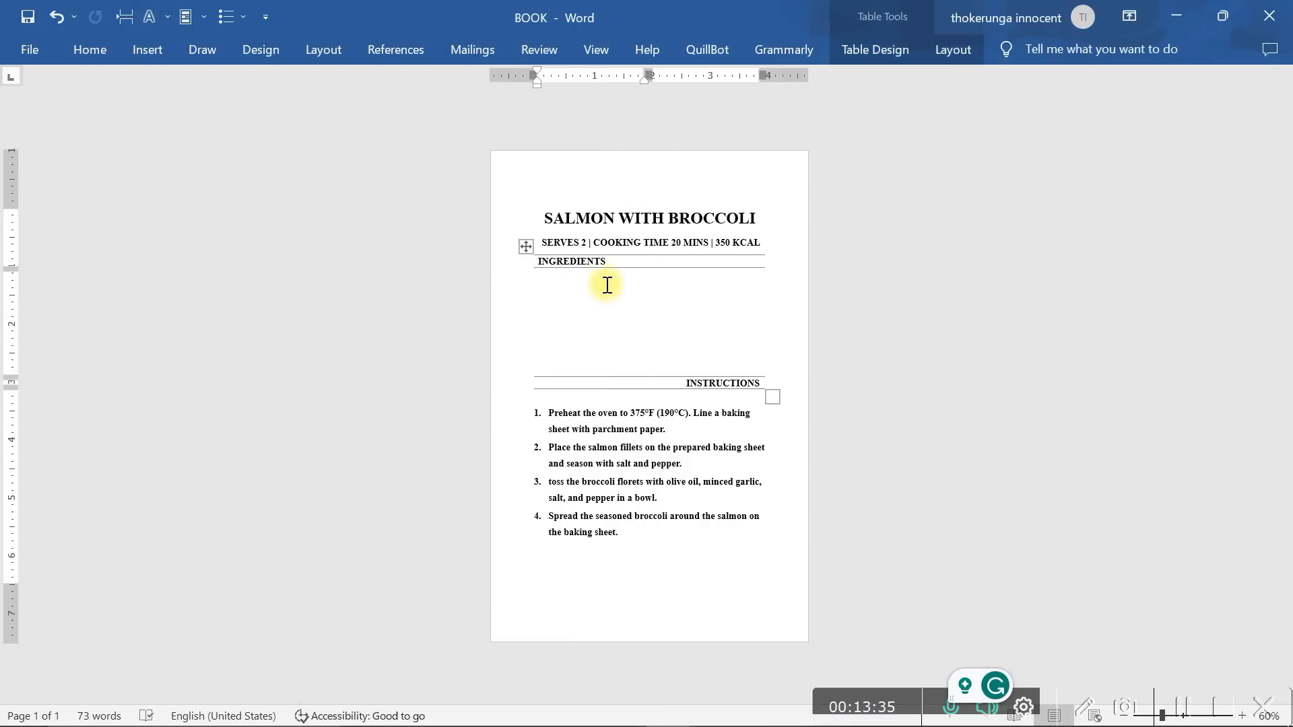
left_click(104, 51)
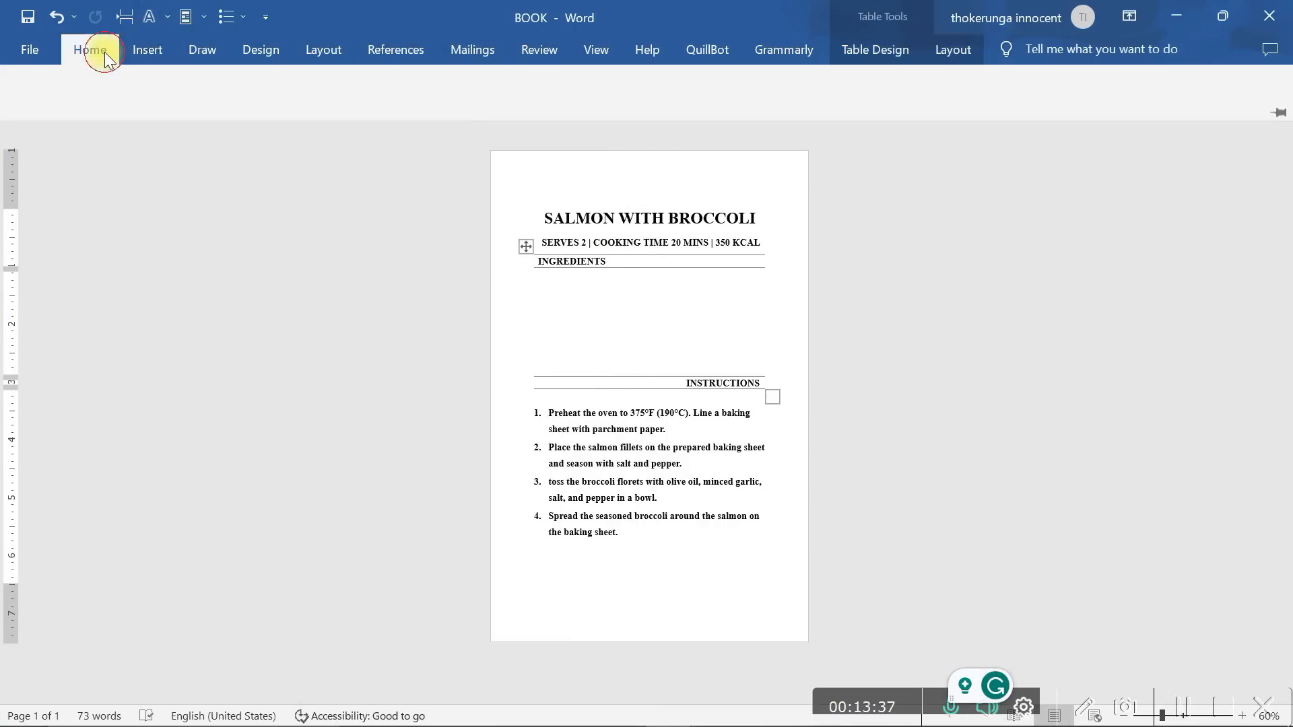
left_click(470, 118)
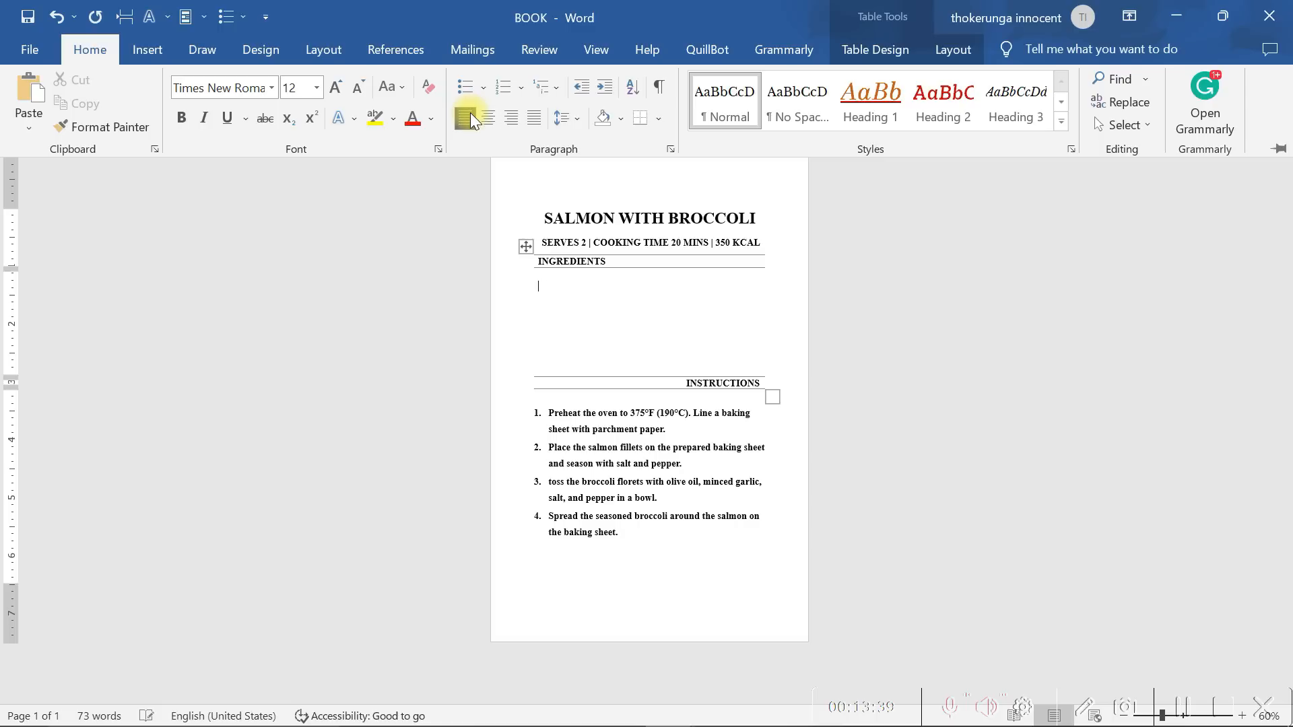
- Paste the copied ingredients list into the cell below the INGREDIENTS heading
left_click(552, 285)
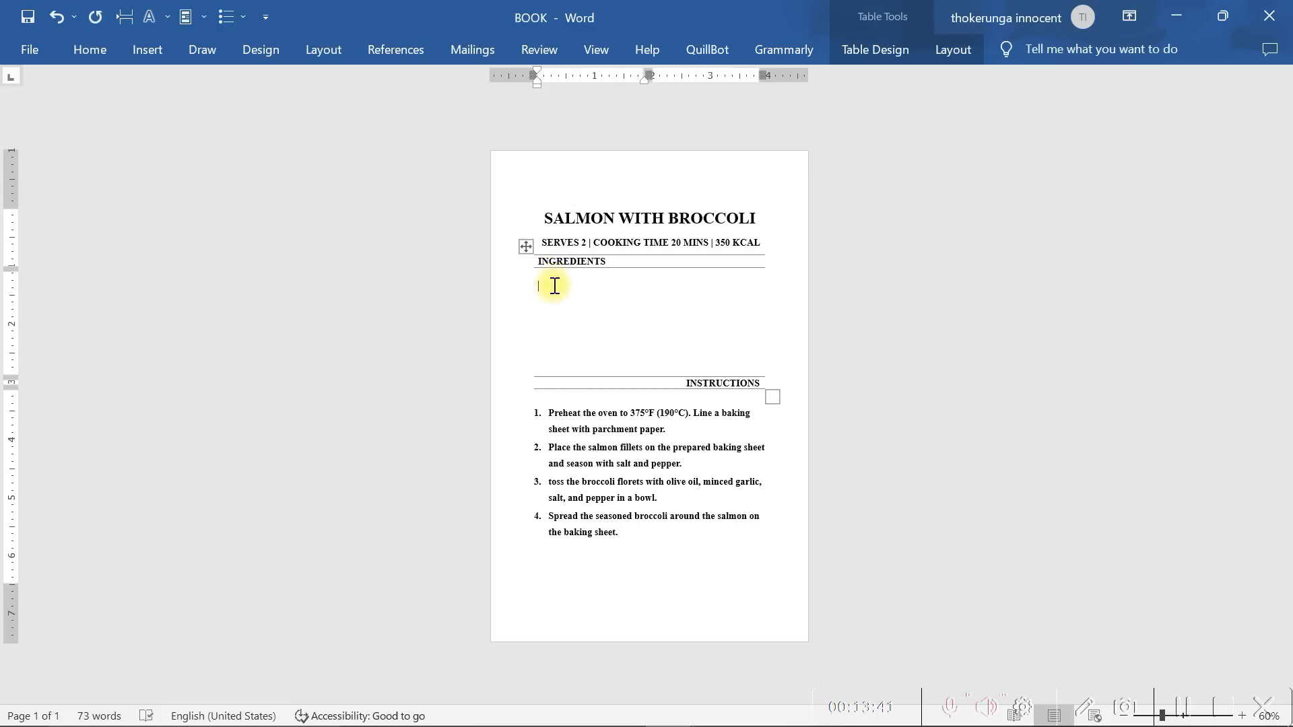
right_click(554, 286)
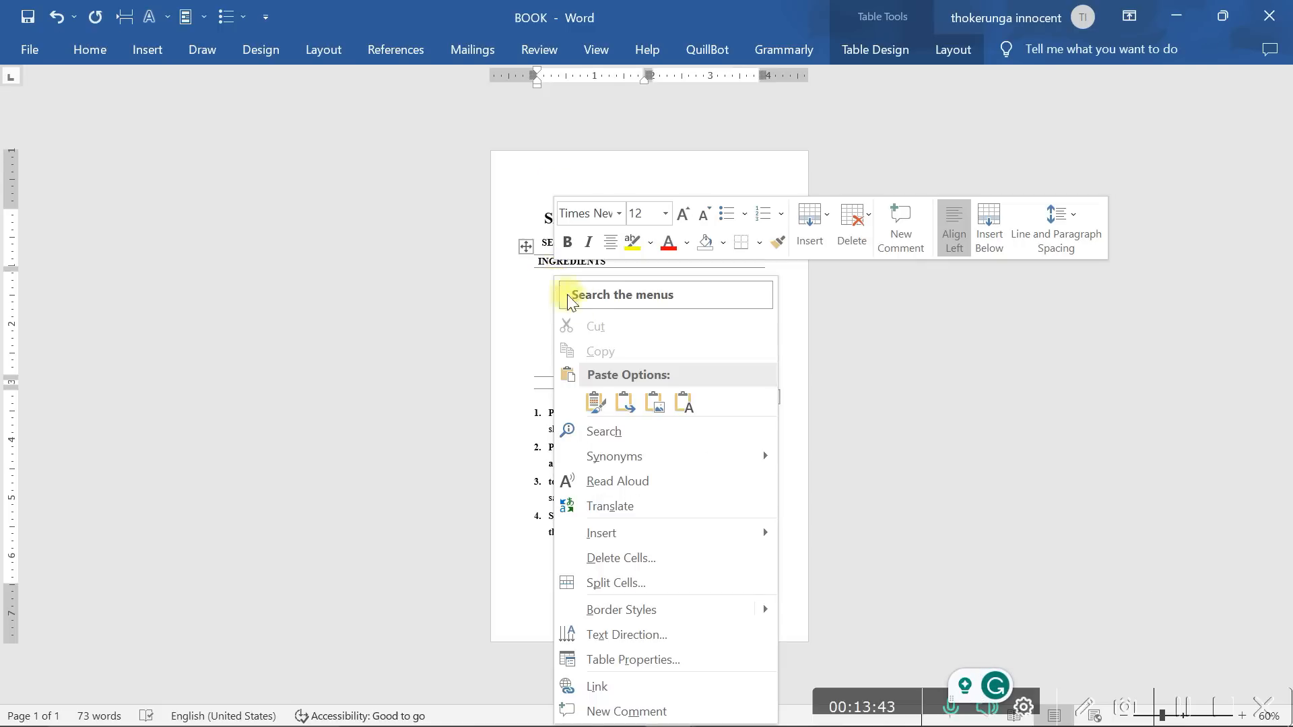
left_click(624, 402)
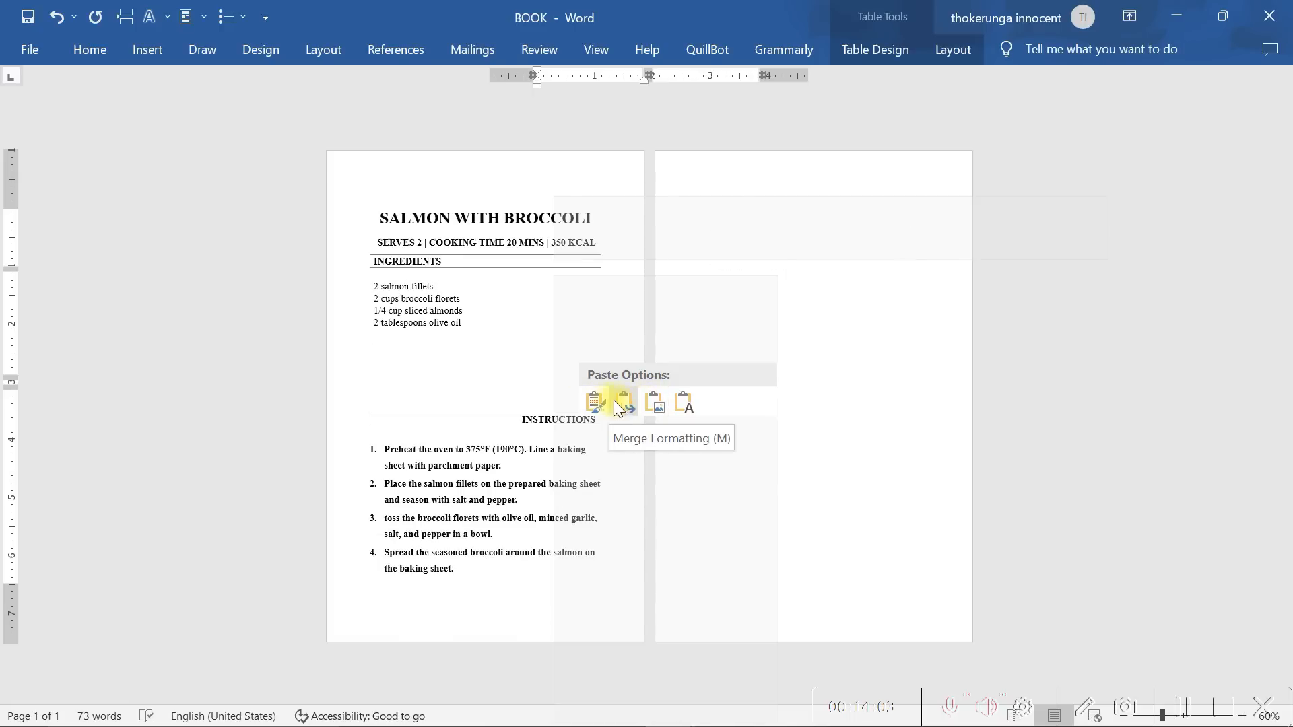
left_click(681, 401)
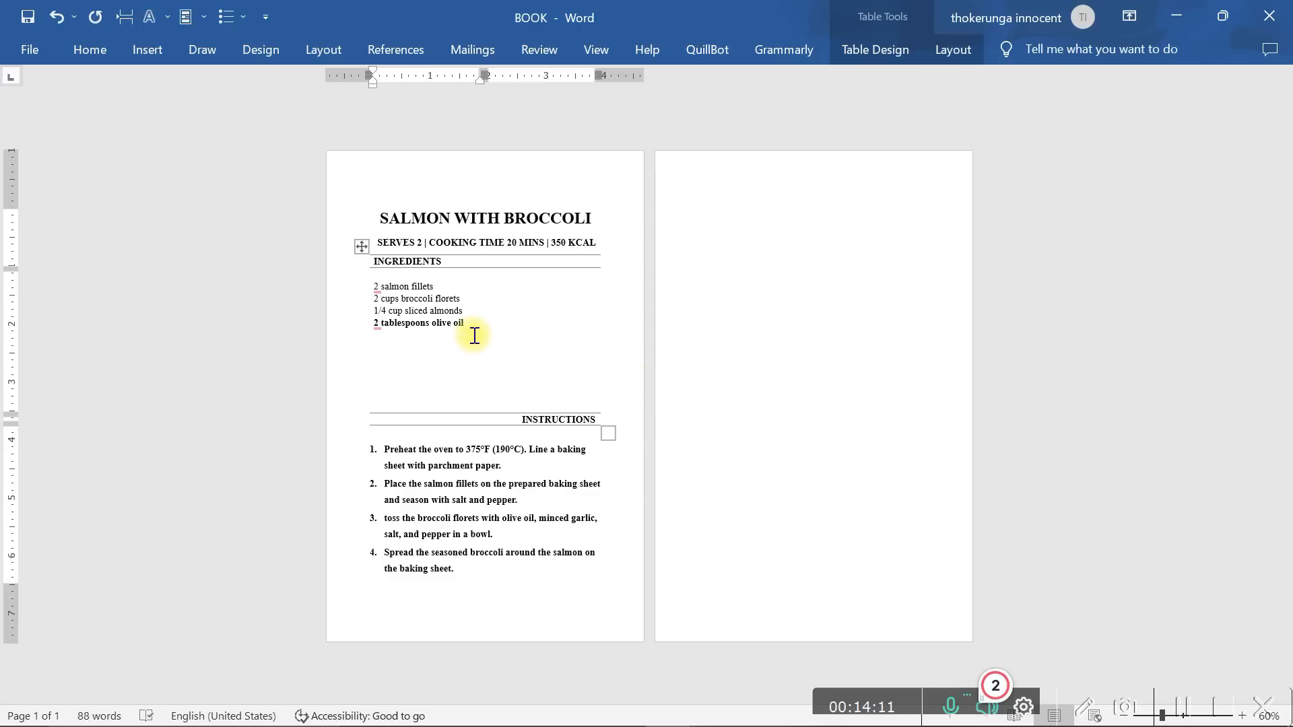
- Remove the bold formatting from all four ingredient lines, from salmon fillets to olive oil
left_click_drag(474, 336, 367, 286)
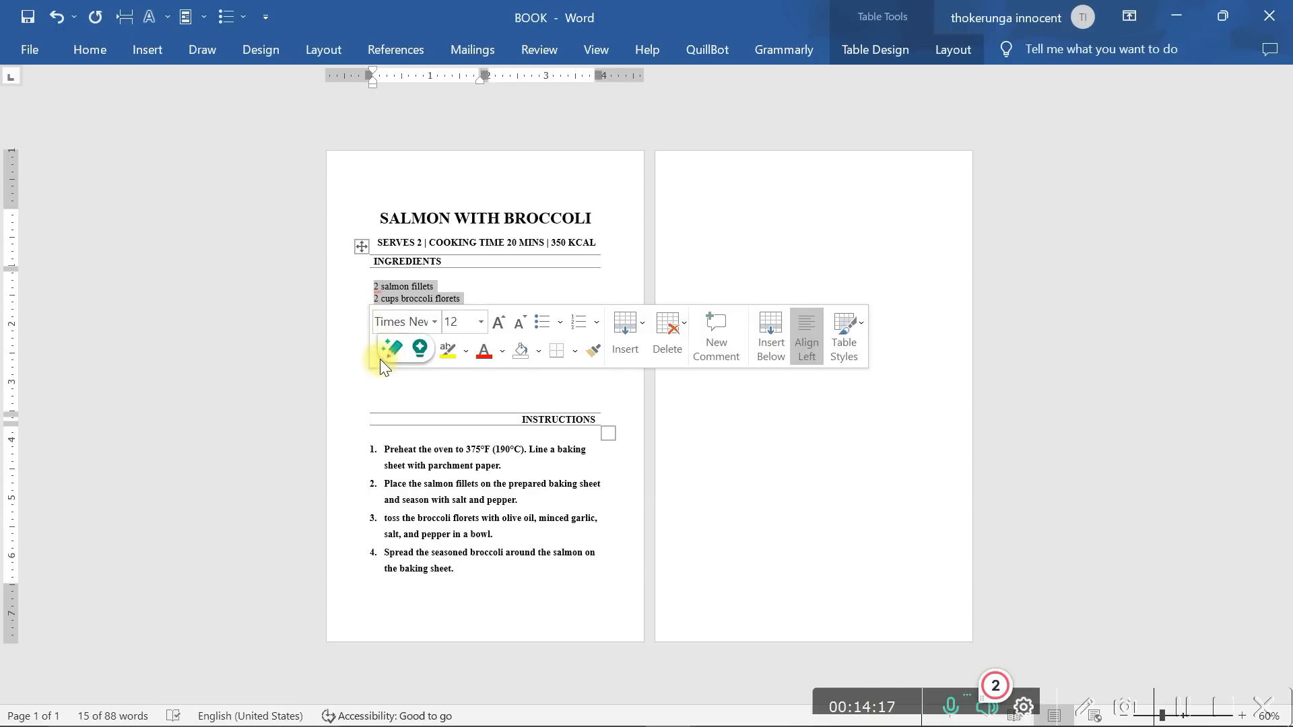
left_click_drag(477, 323, 366, 283)
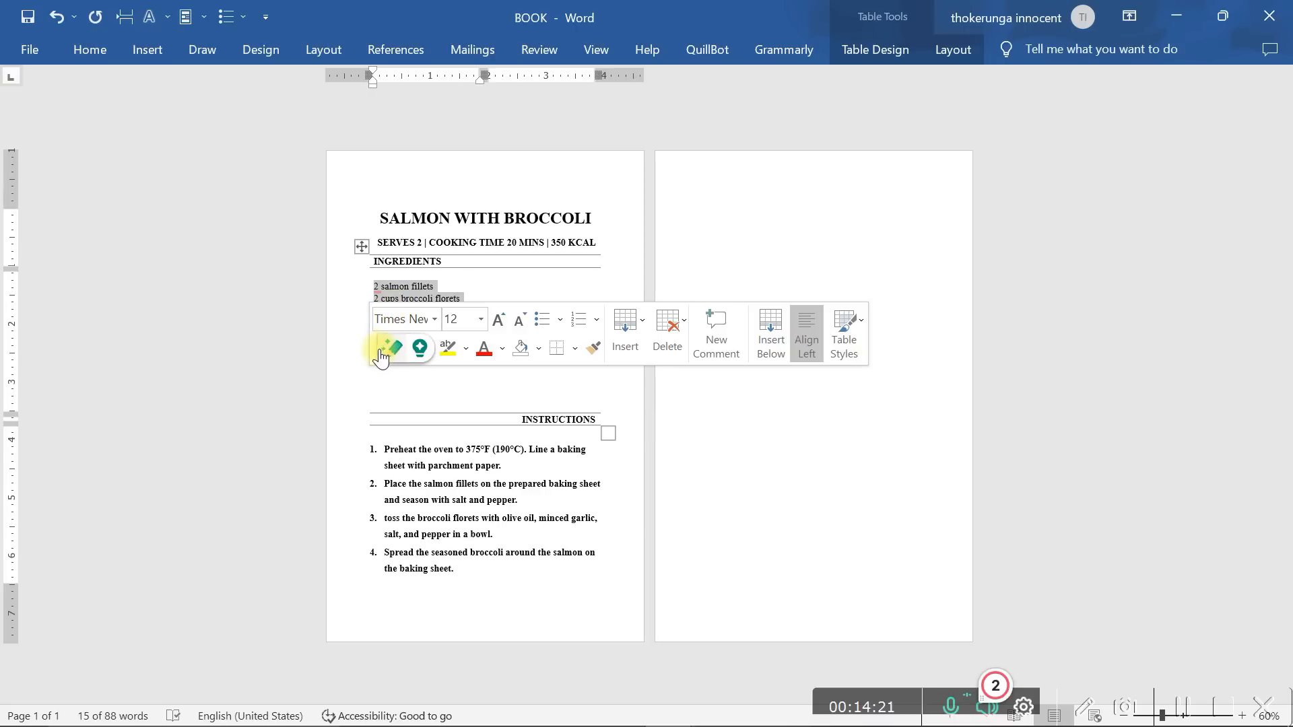
left_click(462, 341)
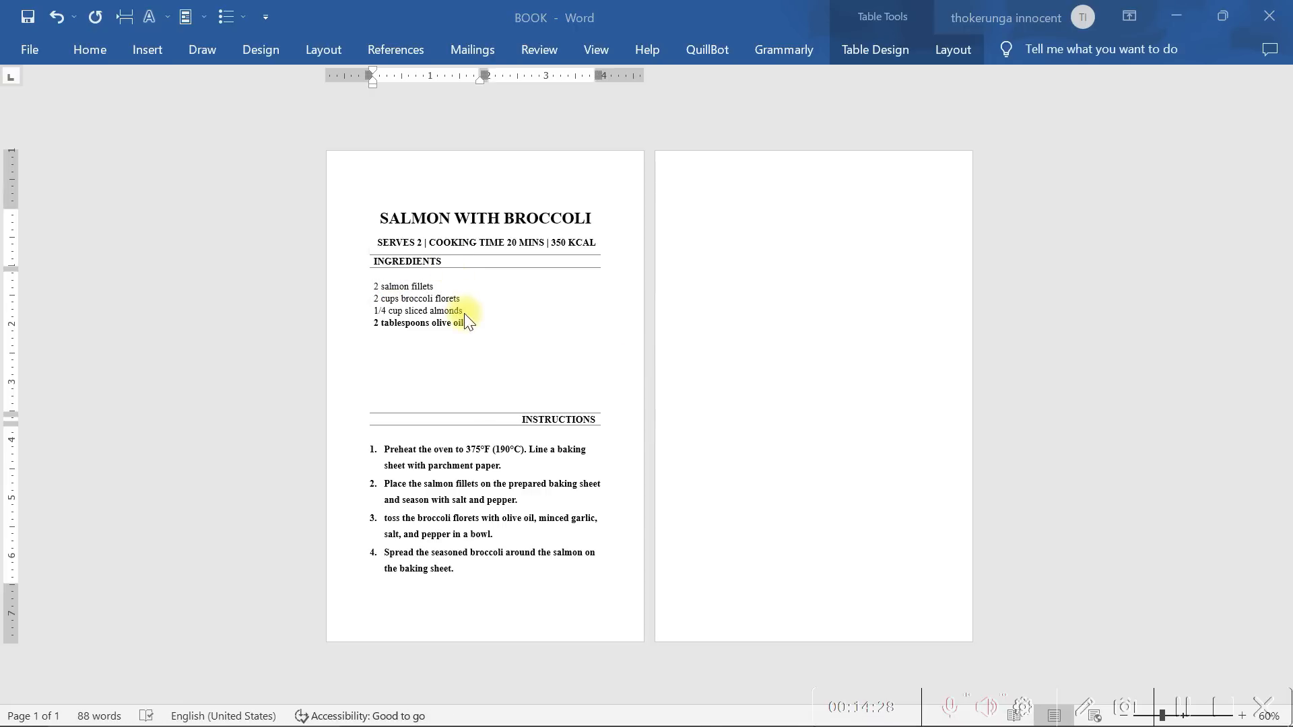
left_click(467, 322)
left_click_drag(467, 322, 369, 287)
left_click(388, 344)
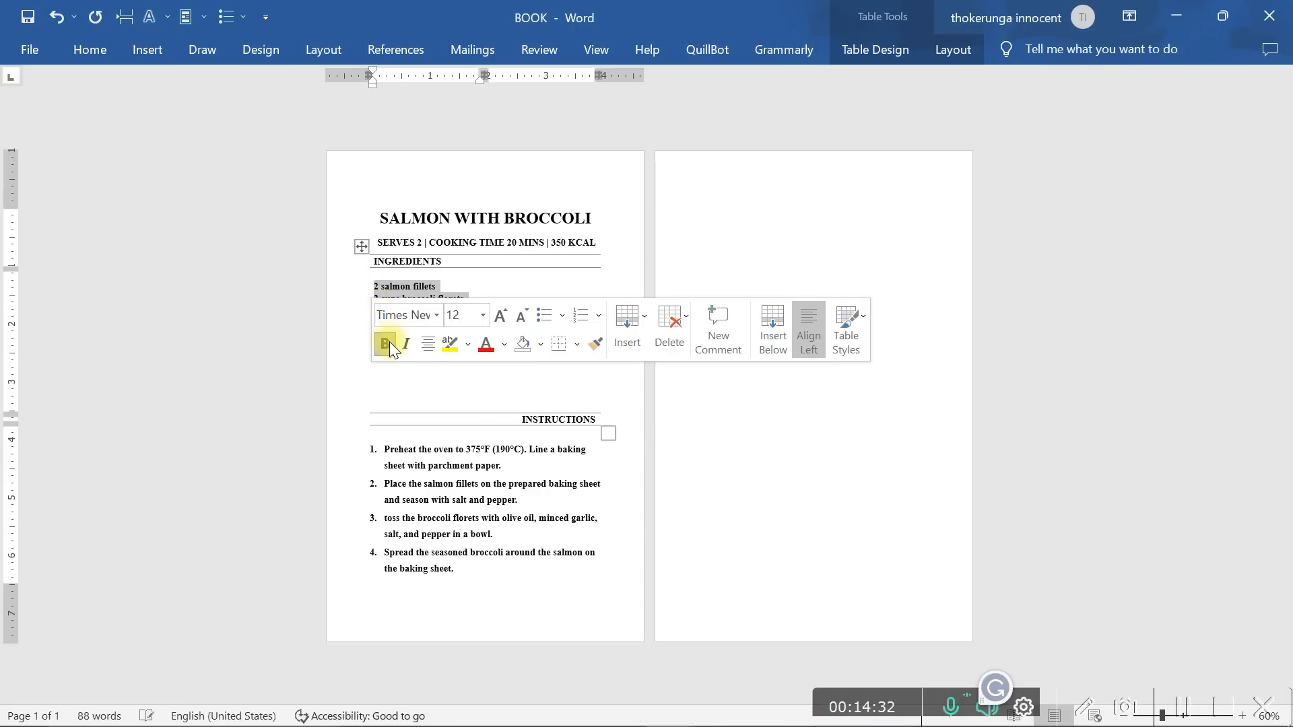
left_click(389, 342)
- Delete the surplus empty lines between the ingredients list and the INSTRUCTIONS heading
left_click(428, 367)
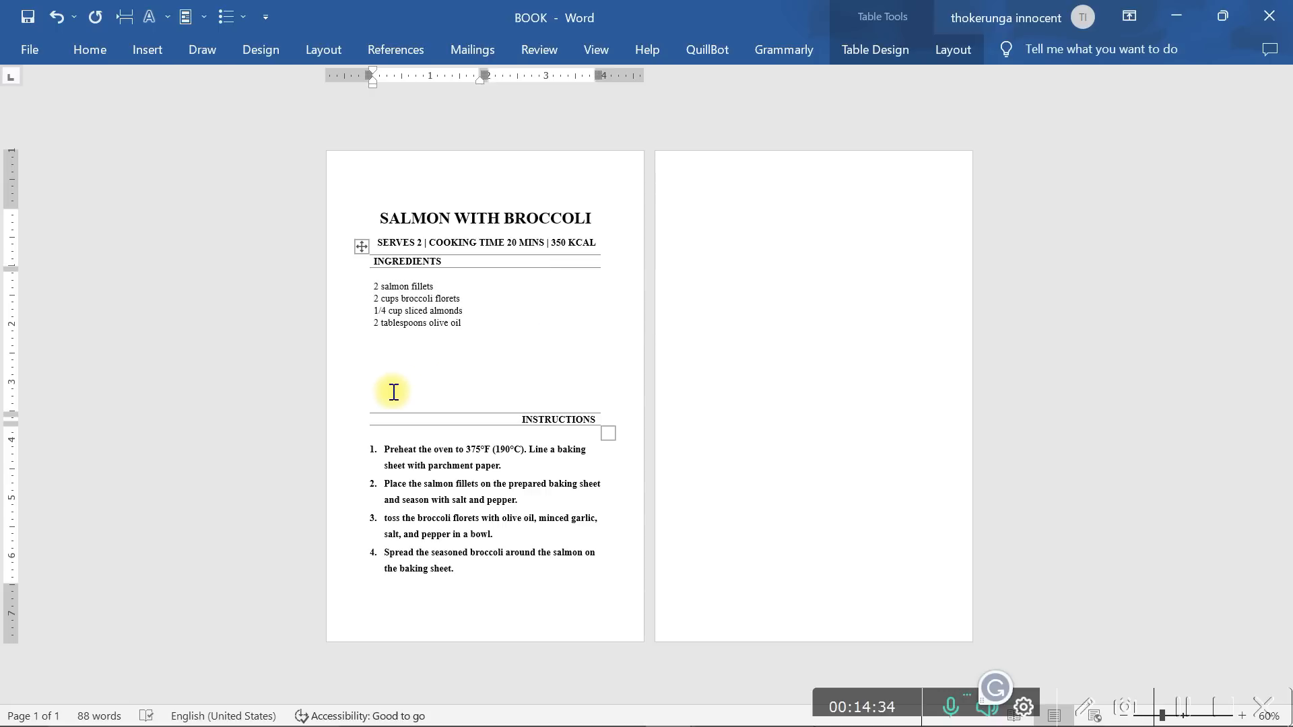
key("BackSpace")
key("BackSpace")
key("BackSpace")
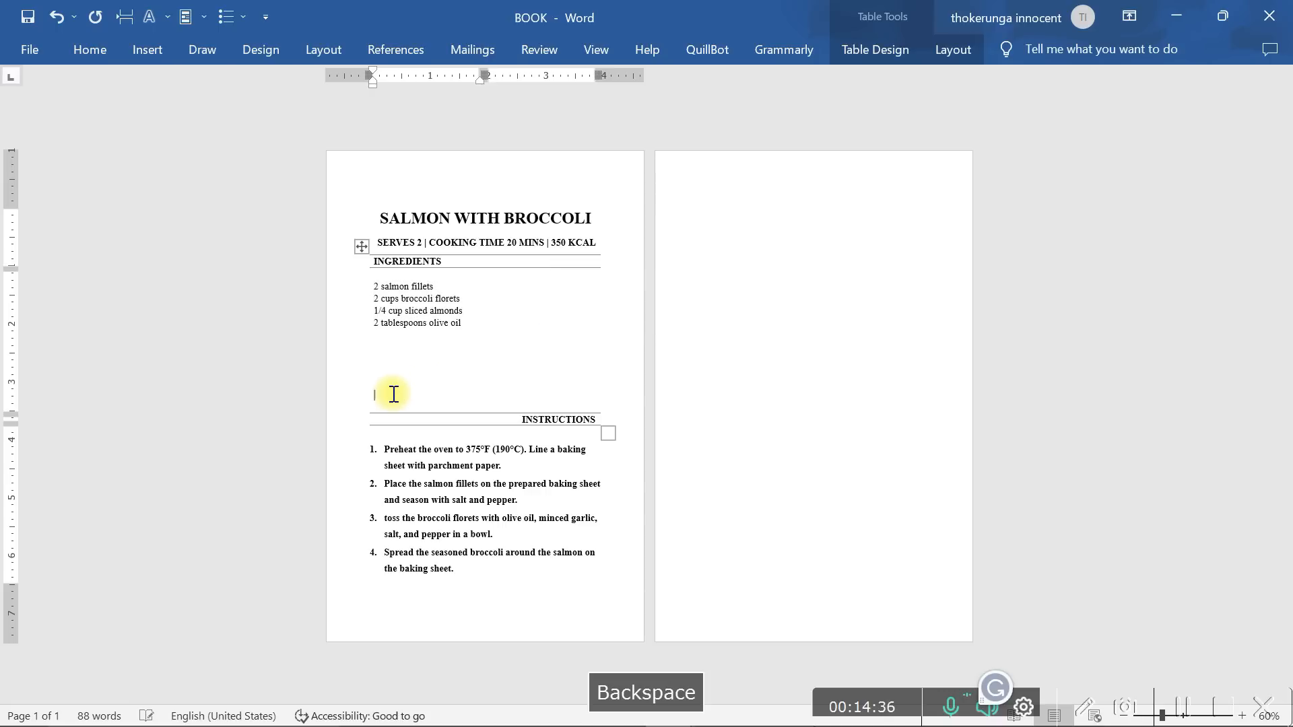
key("BackSpace")
key("BackSpace")
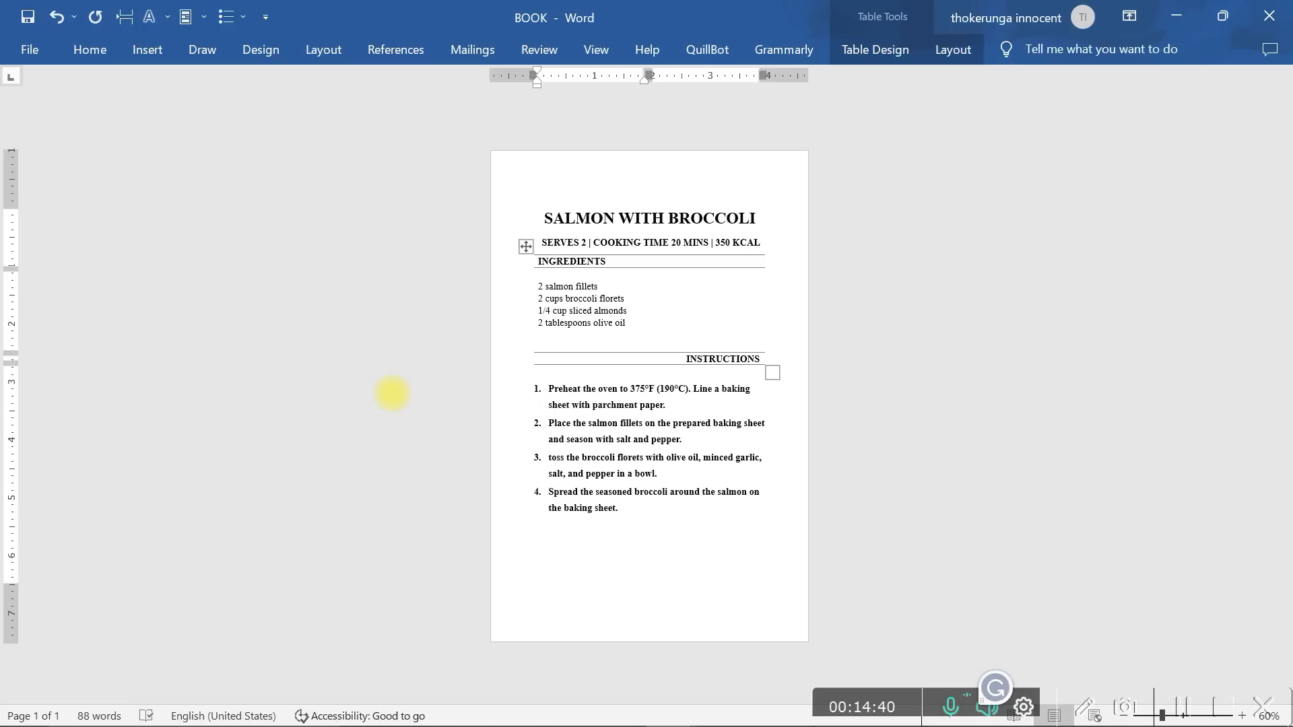
- Draw a rounded rectangle about 1.8" wide and 1.13" high in the empty table cell beside the ingredients list
left_click(663, 313)
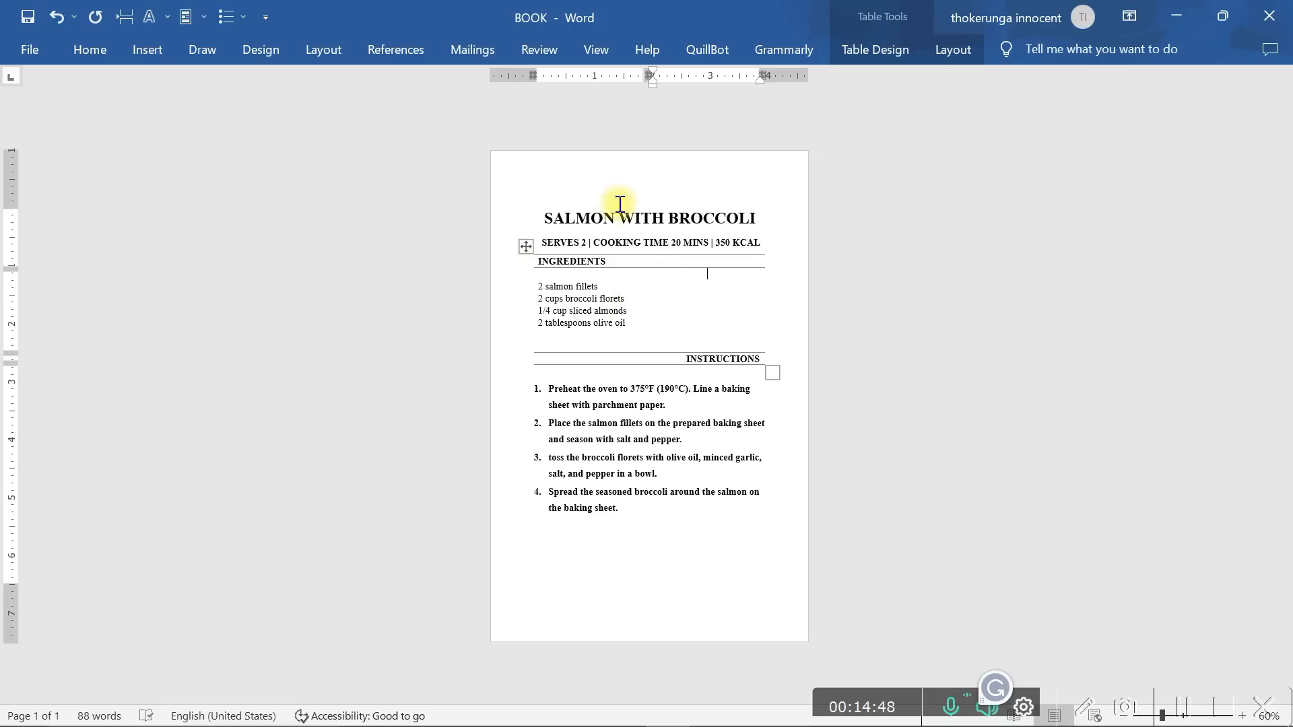
left_click(148, 50)
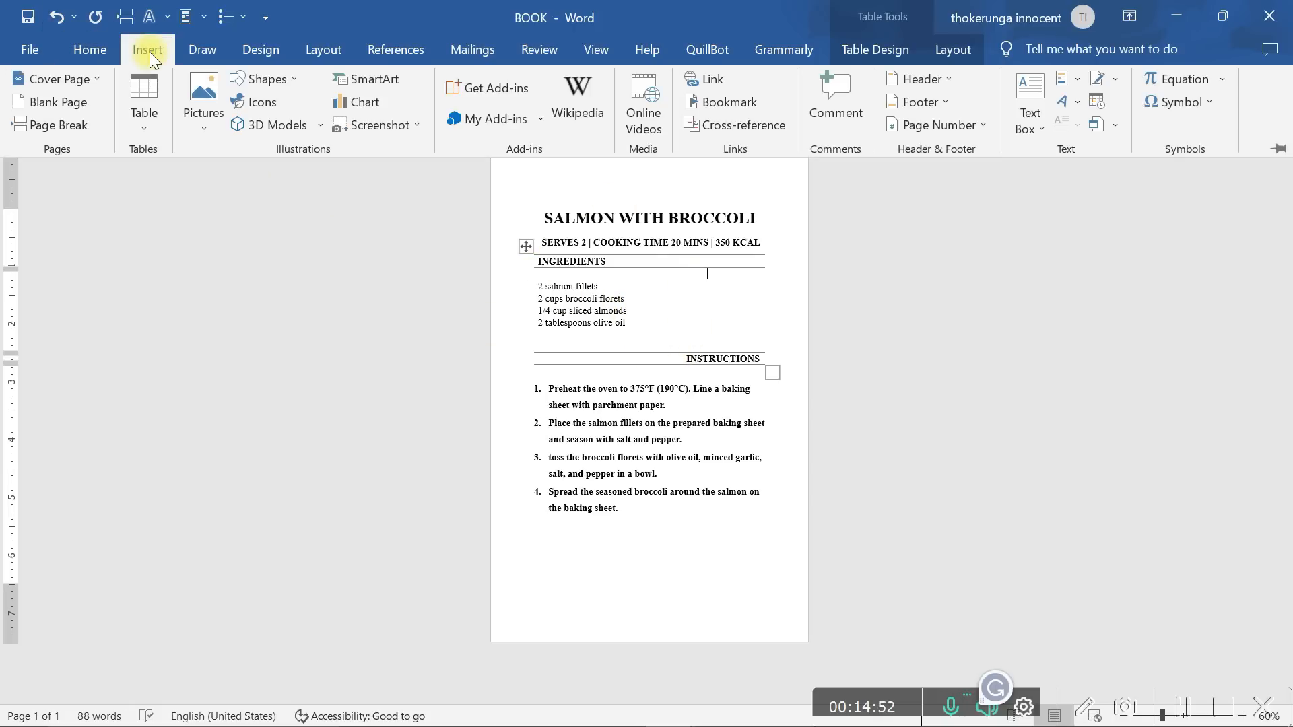
left_click(275, 82)
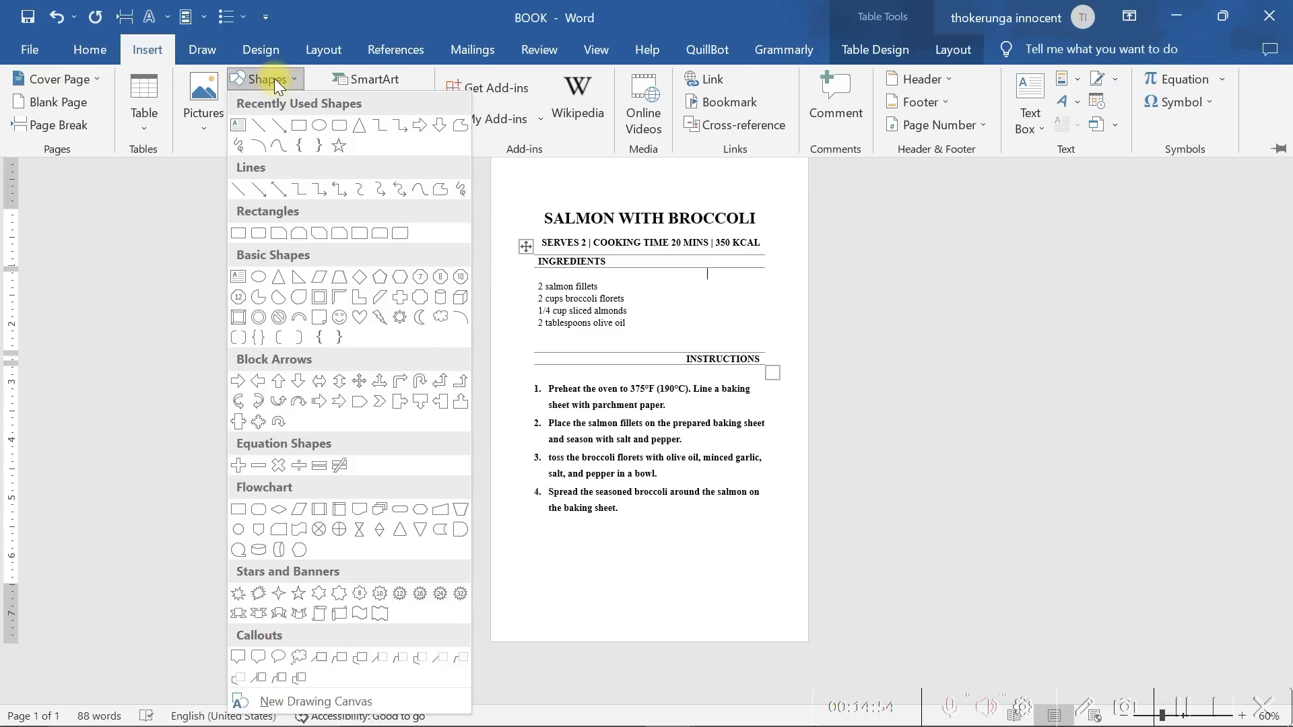
left_click(316, 125)
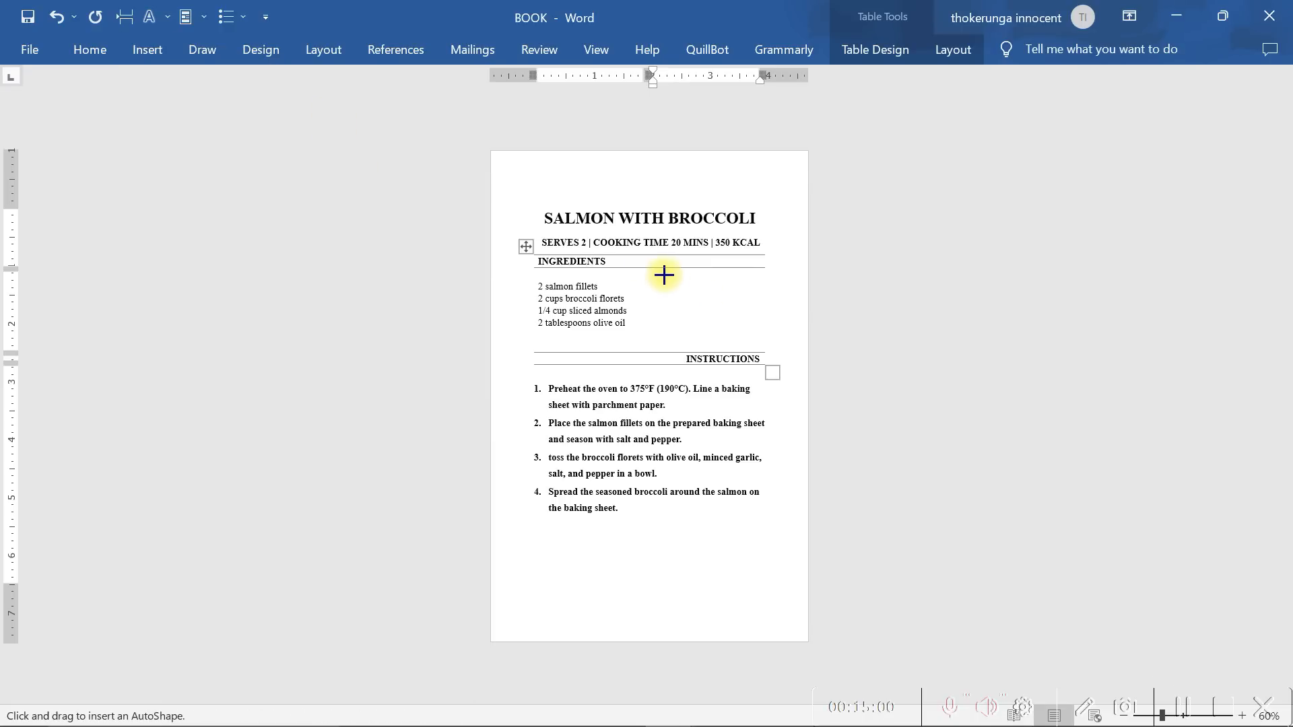
left_click_drag(663, 274, 766, 341)
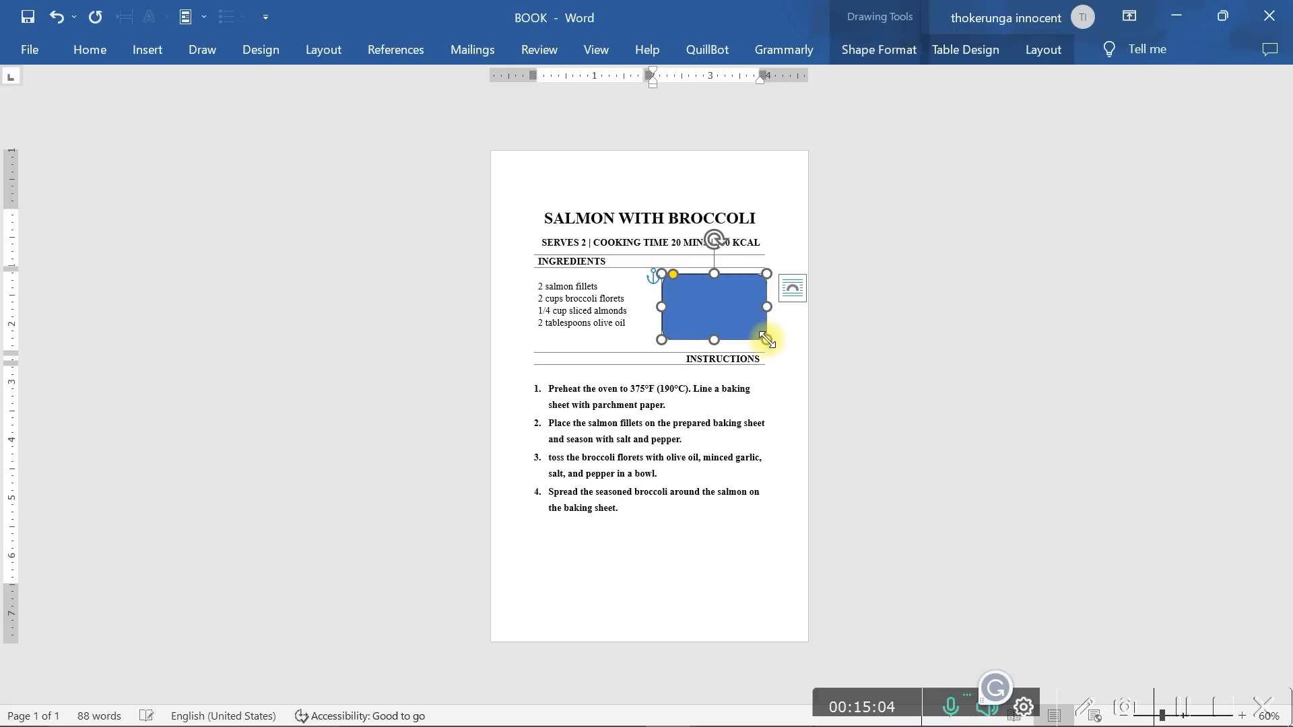
left_click(892, 352)
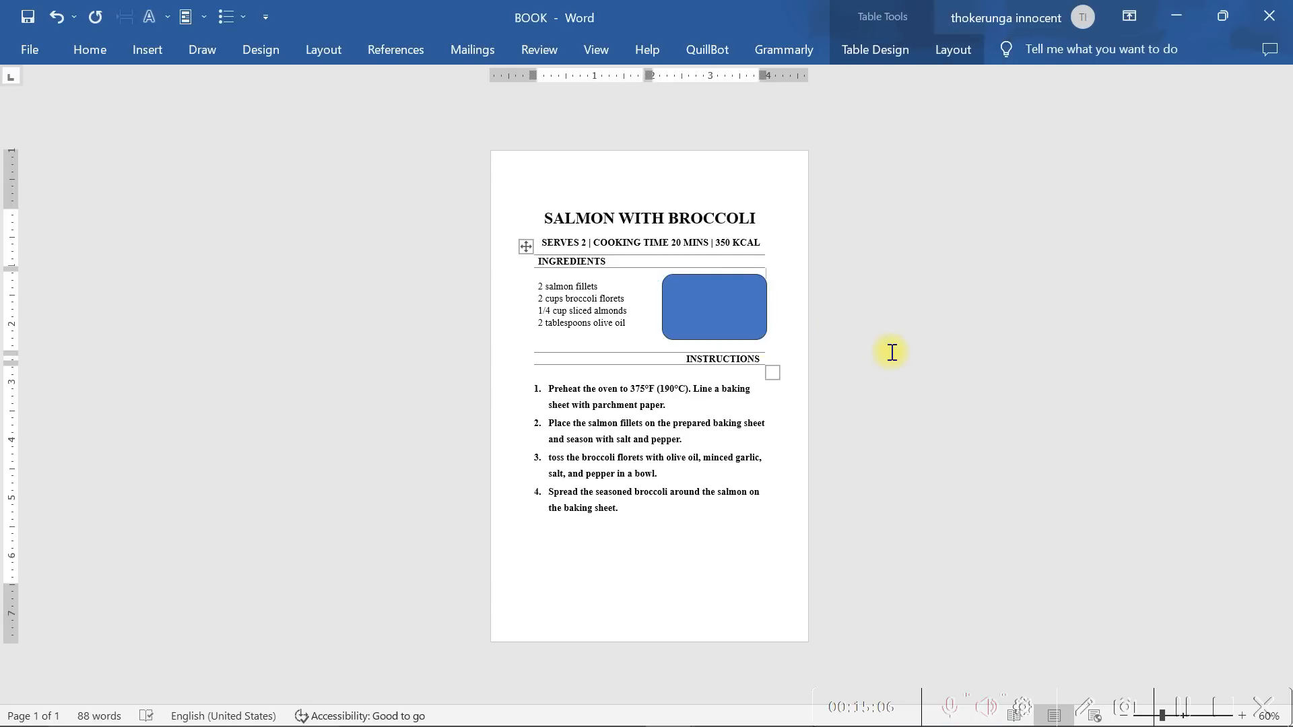
- Fill the rounded rectangle with the Pexels vegetable bowl photo 3872370 from the Downloads folder
left_click(711, 310)
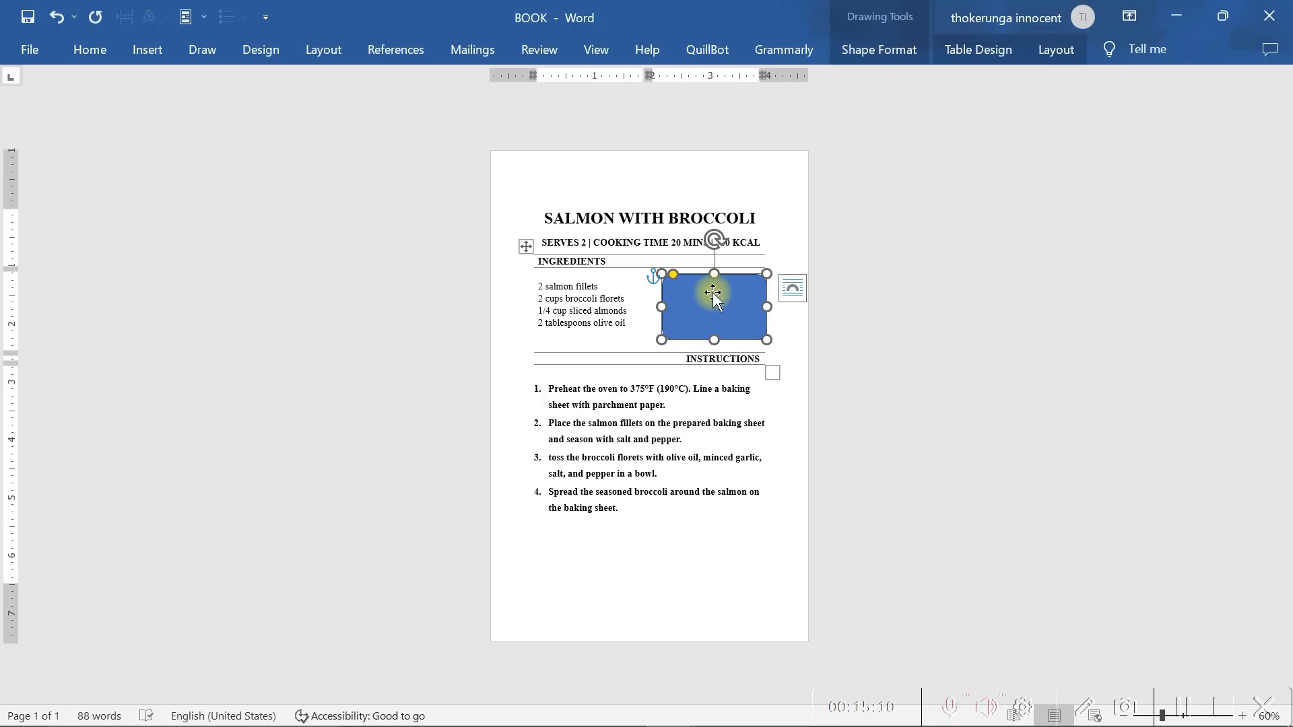
left_click(902, 52)
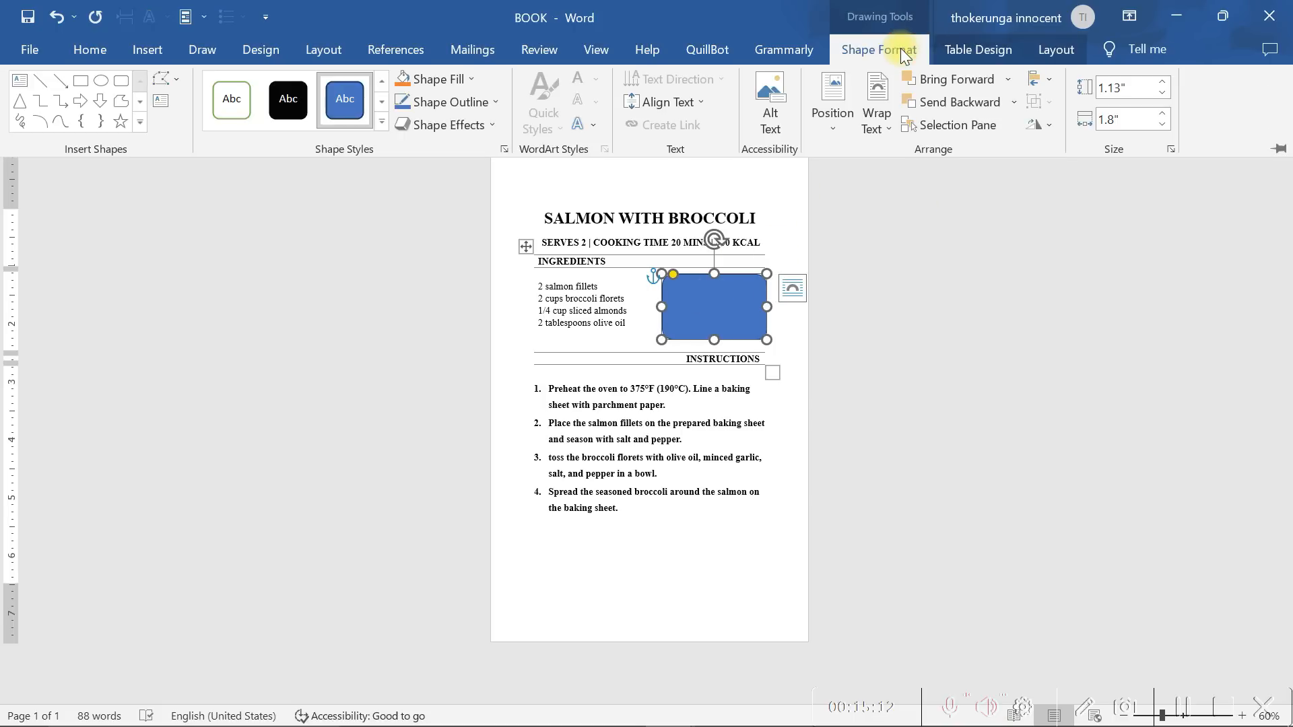
left_click(466, 81)
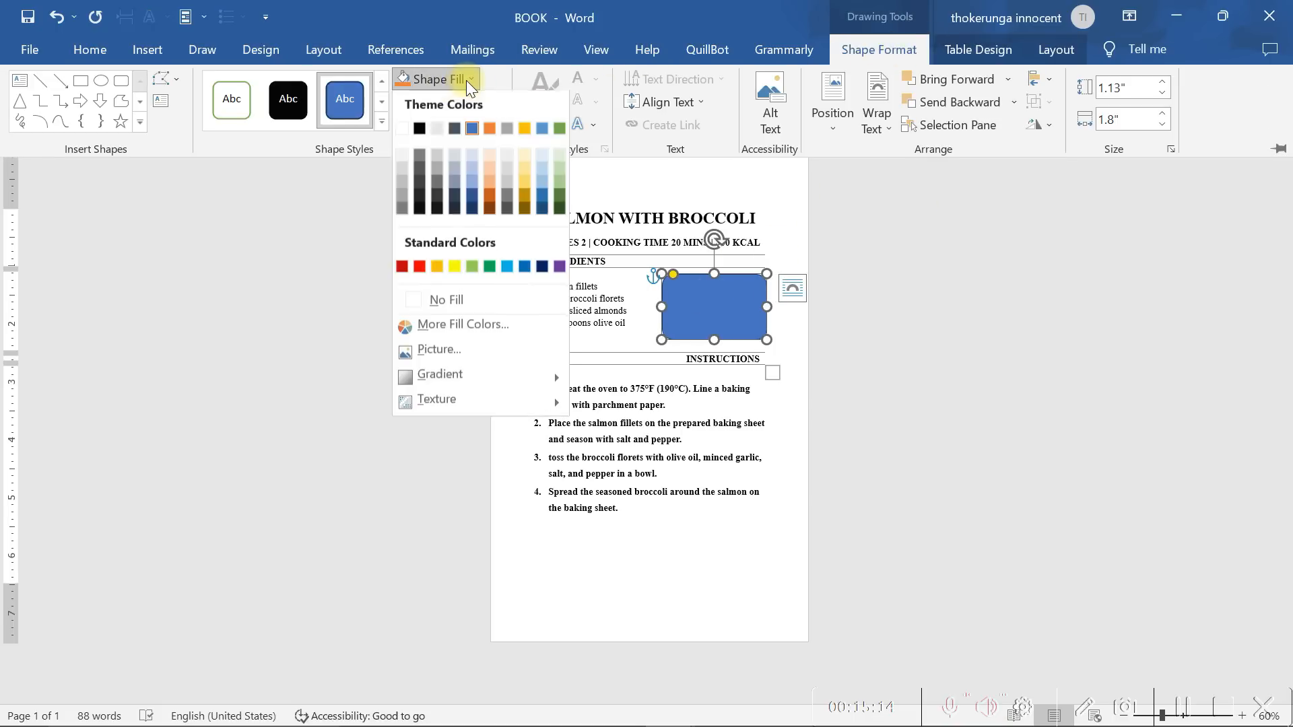
left_click(443, 355)
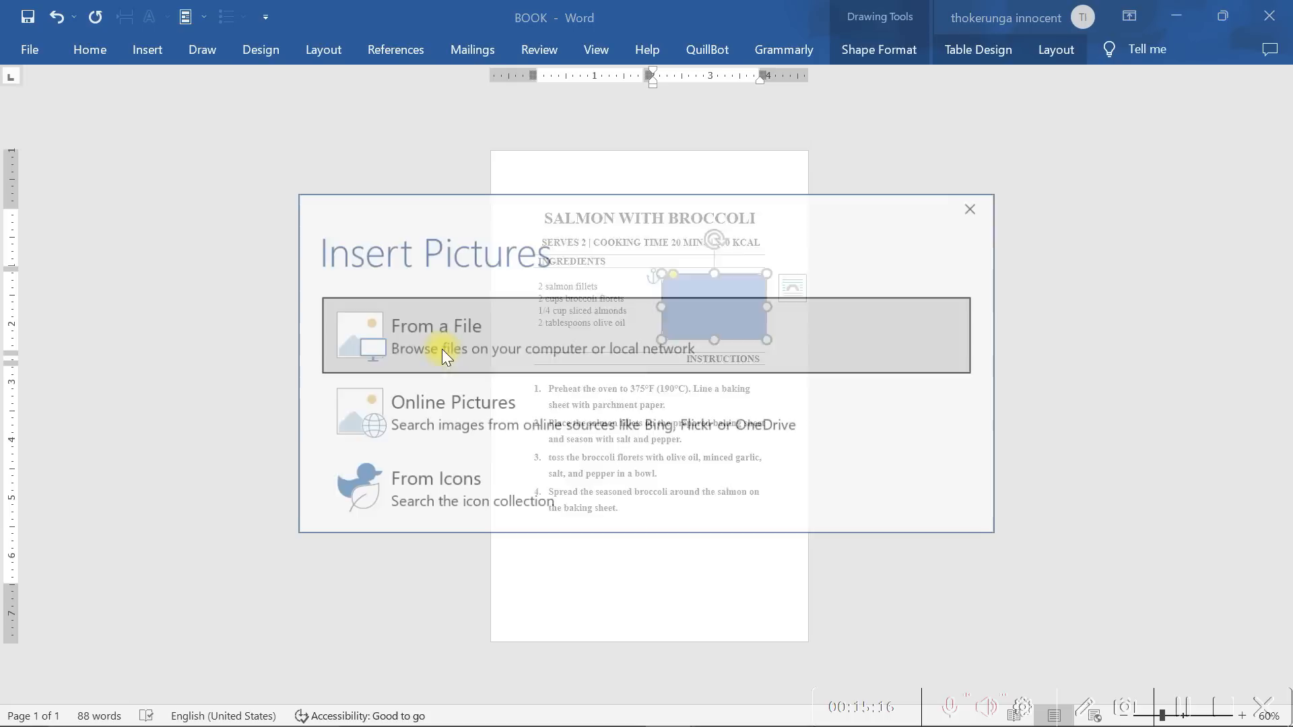
left_click(443, 330)
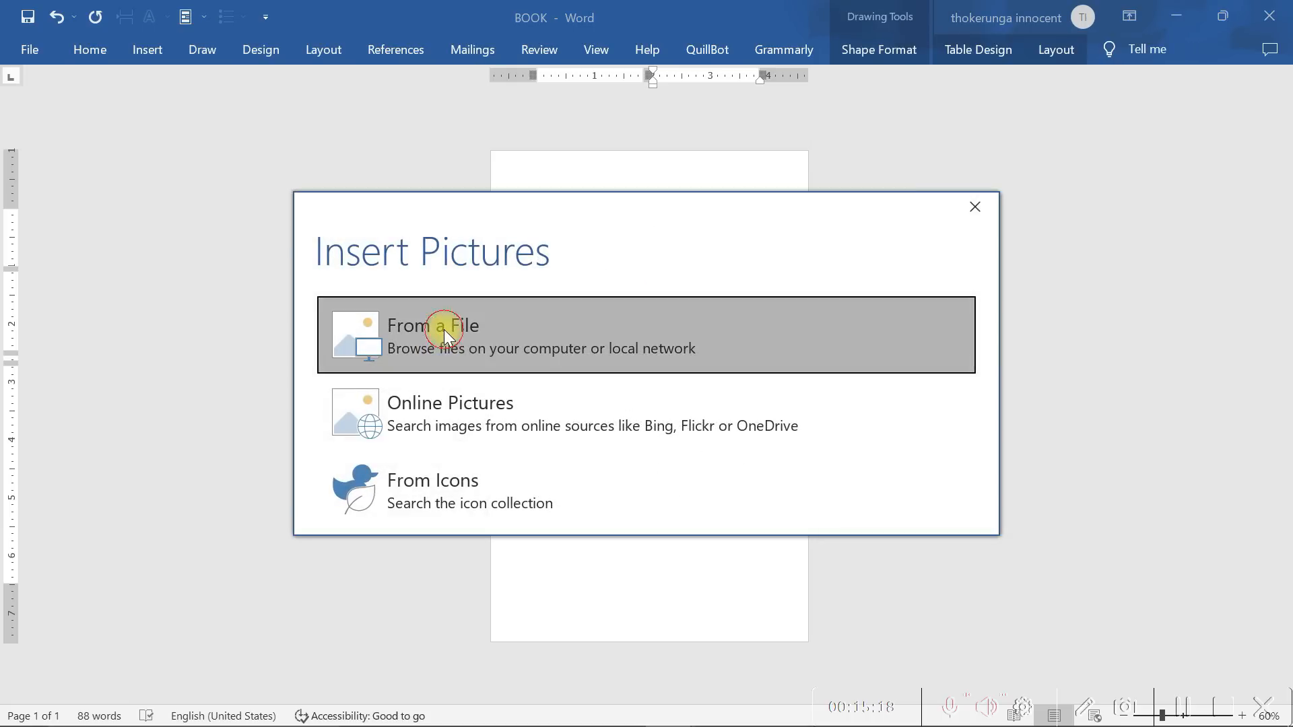
scroll(358, 249, "down", 10)
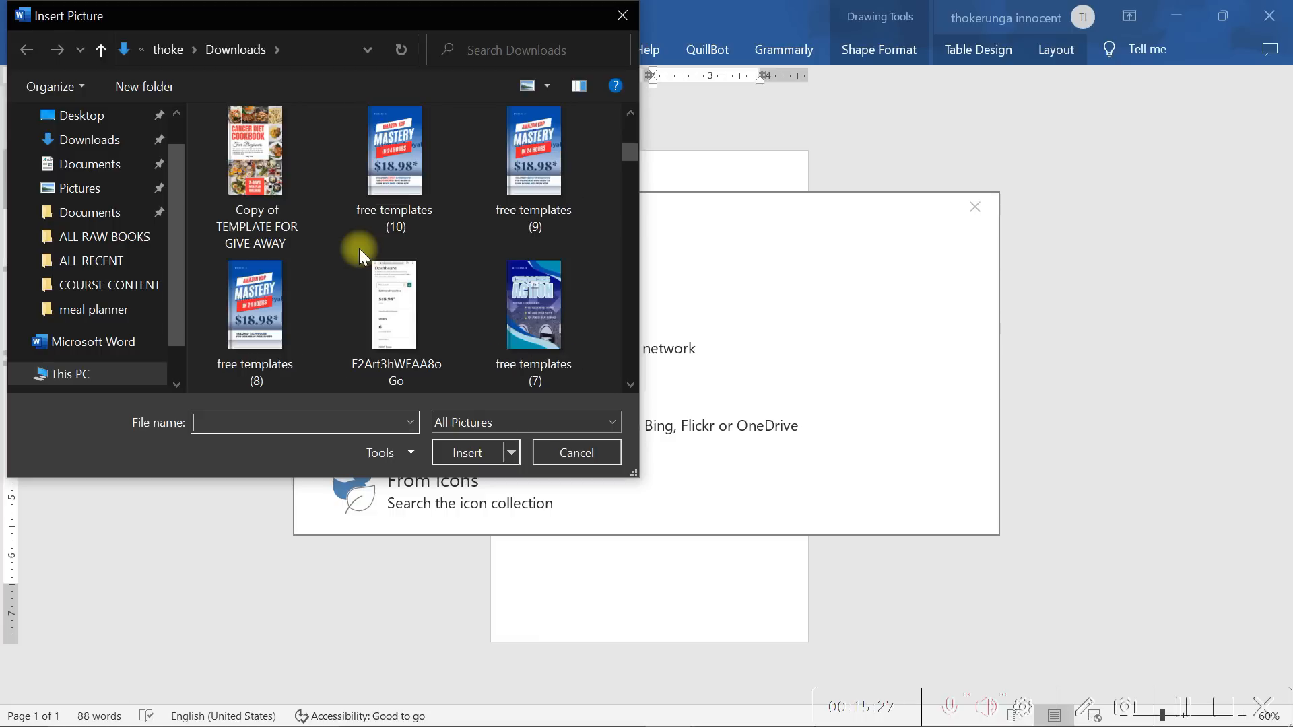
scroll(358, 248, "up", 2)
left_click(536, 306)
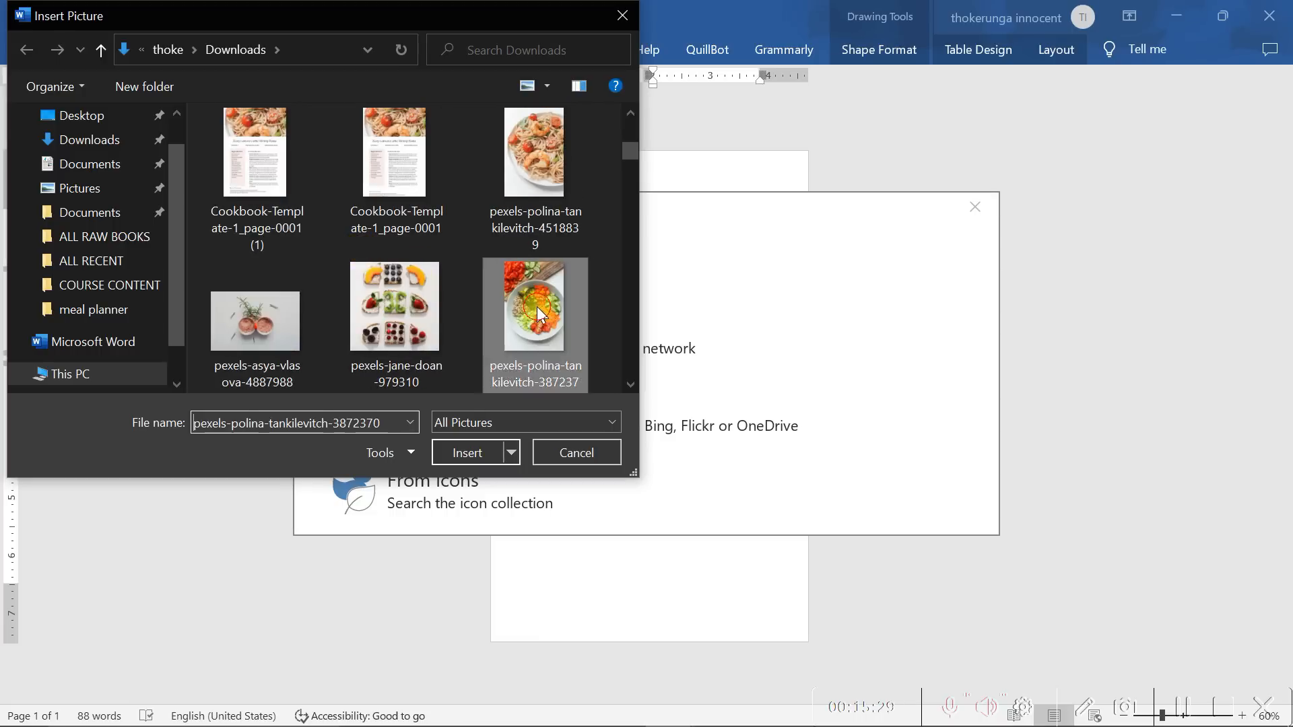
left_click(471, 449)
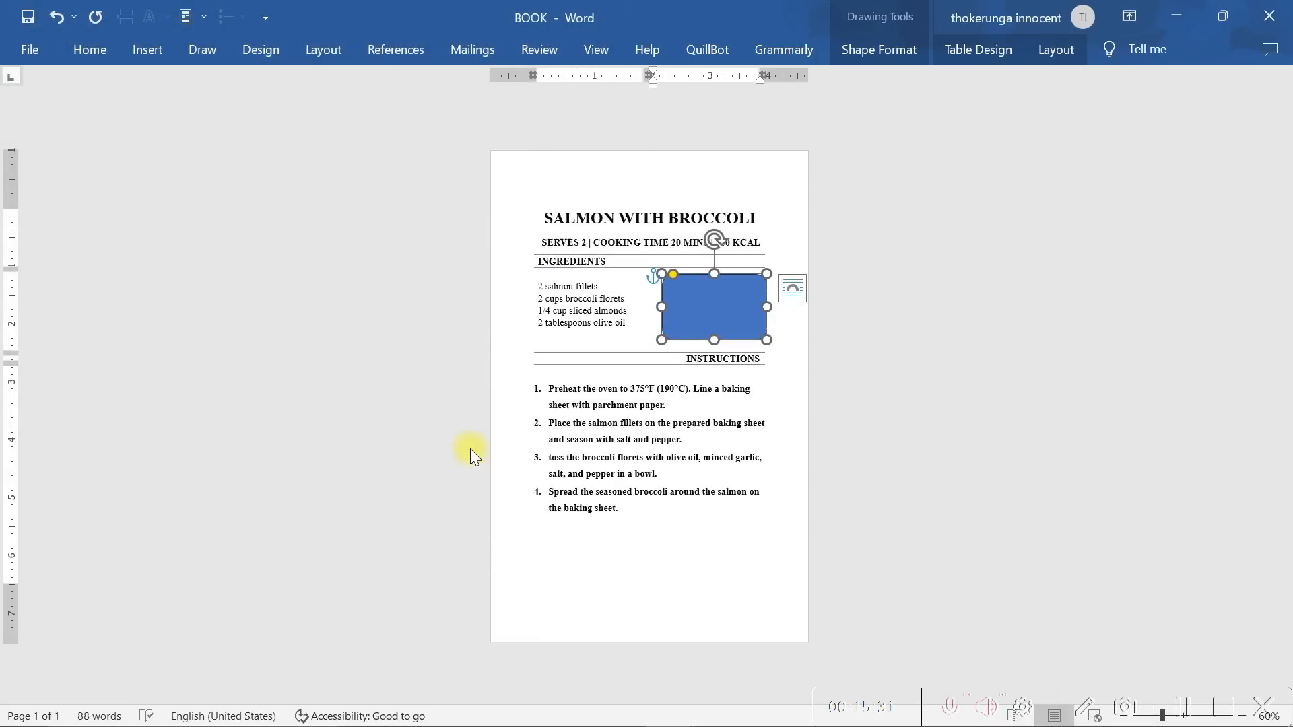
- Crop the photo with the Fill option and shift it slightly down so the bowl sits inside the rounded frame
left_click(708, 312)
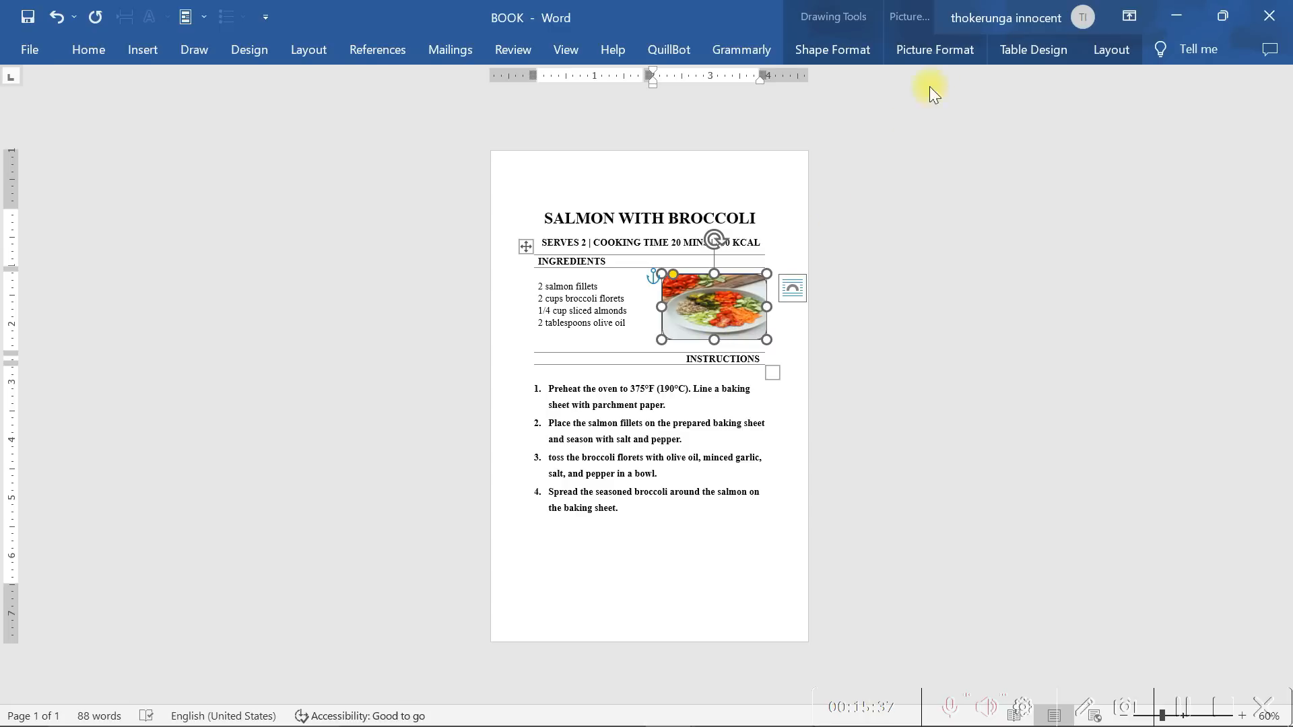
left_click(918, 57)
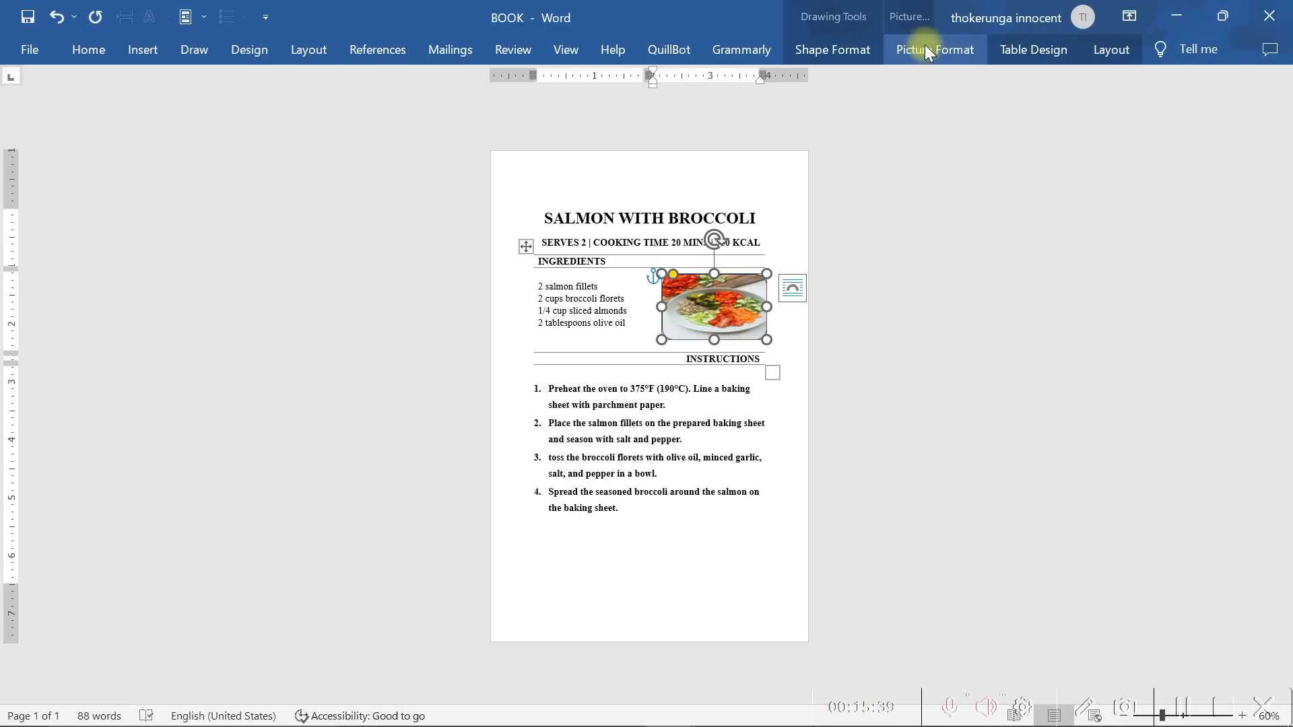
left_click(923, 46)
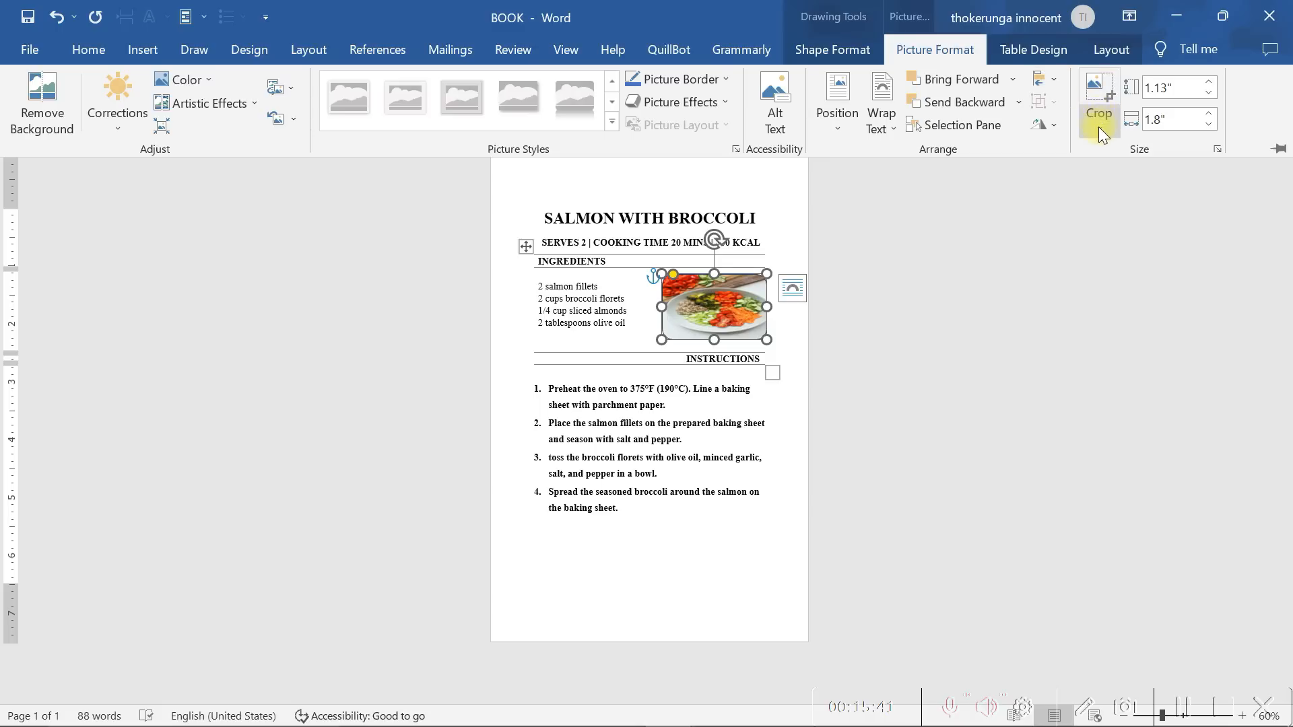
left_click(1097, 127)
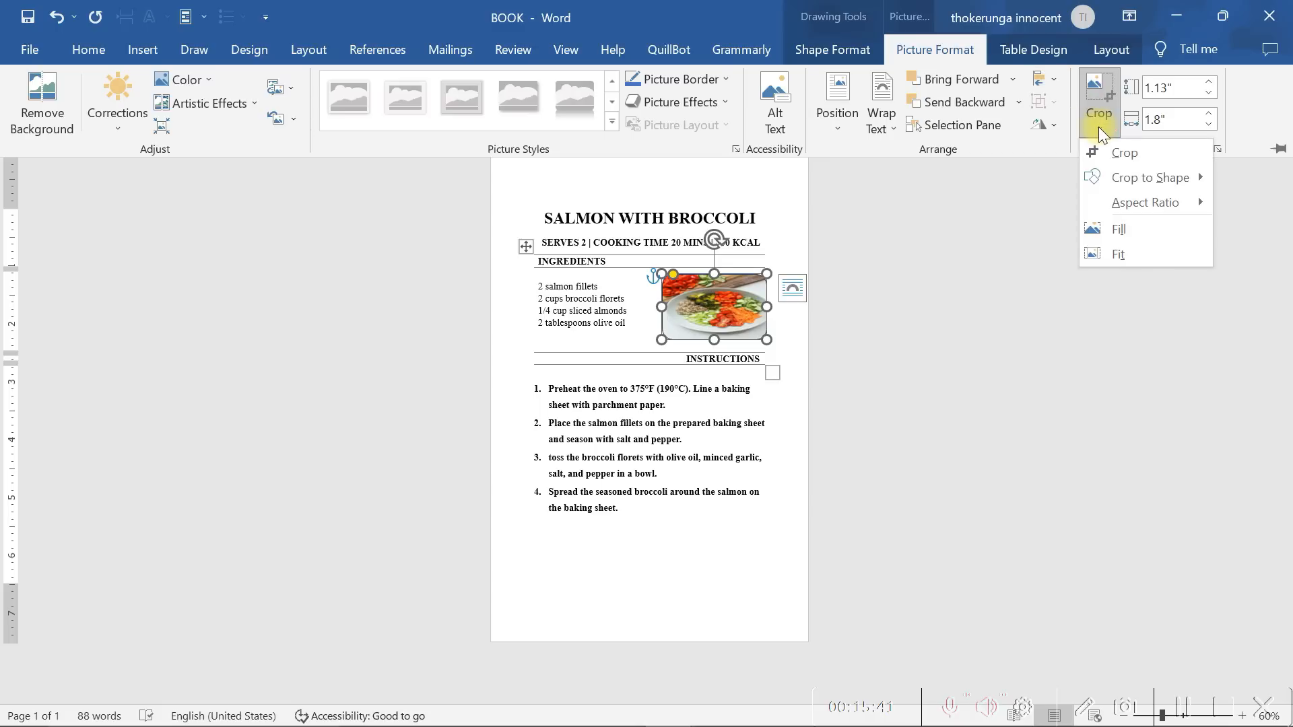
left_click(1117, 226)
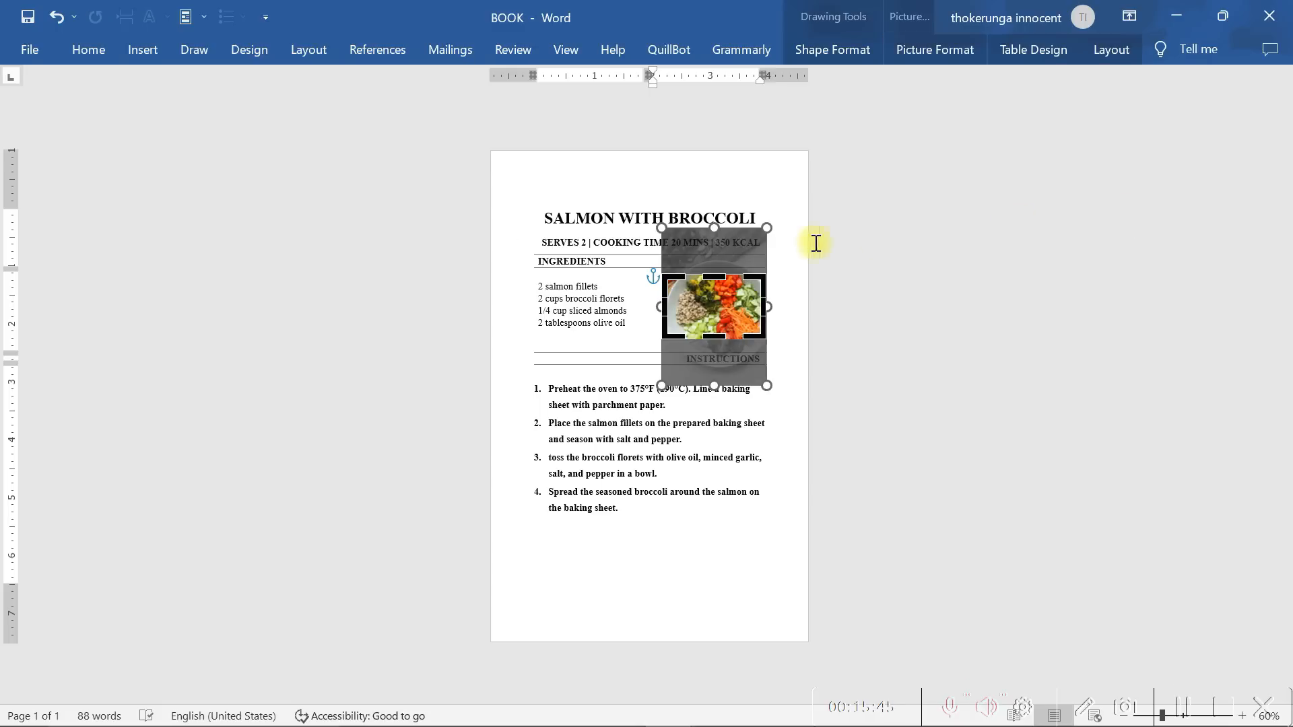
left_click_drag(723, 300, 723, 310)
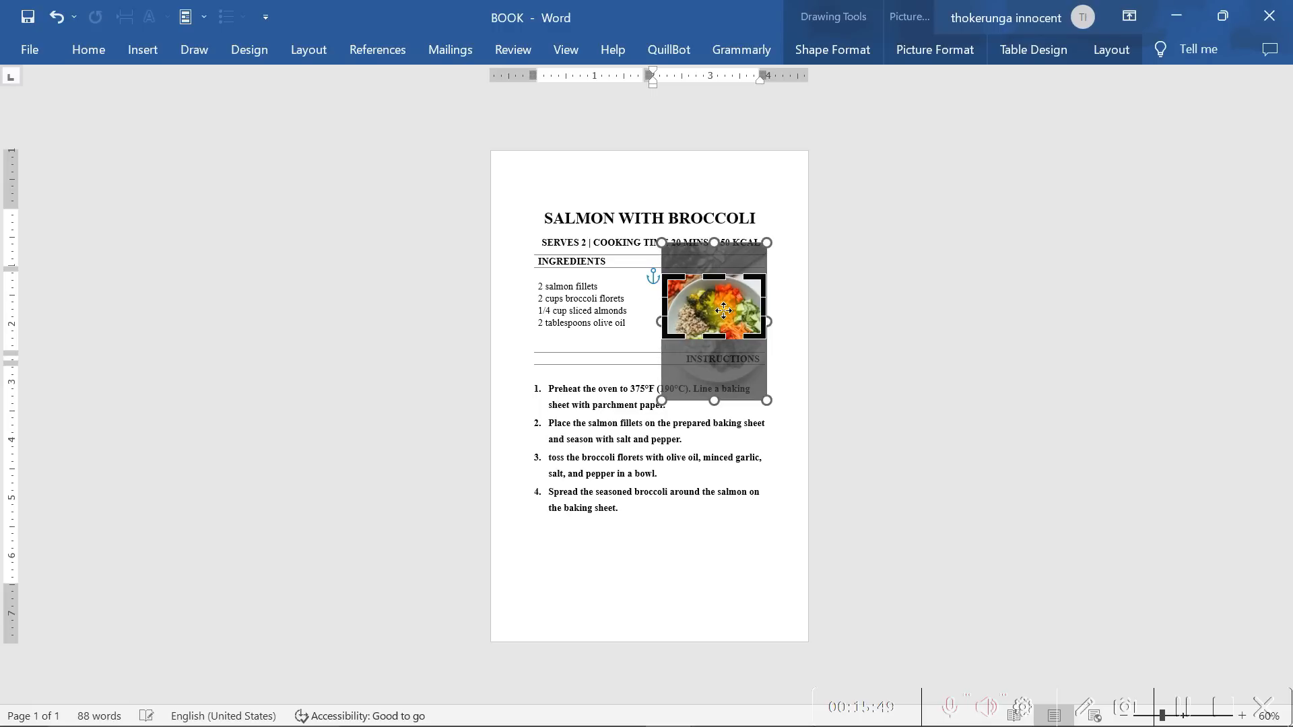
left_click(790, 288)
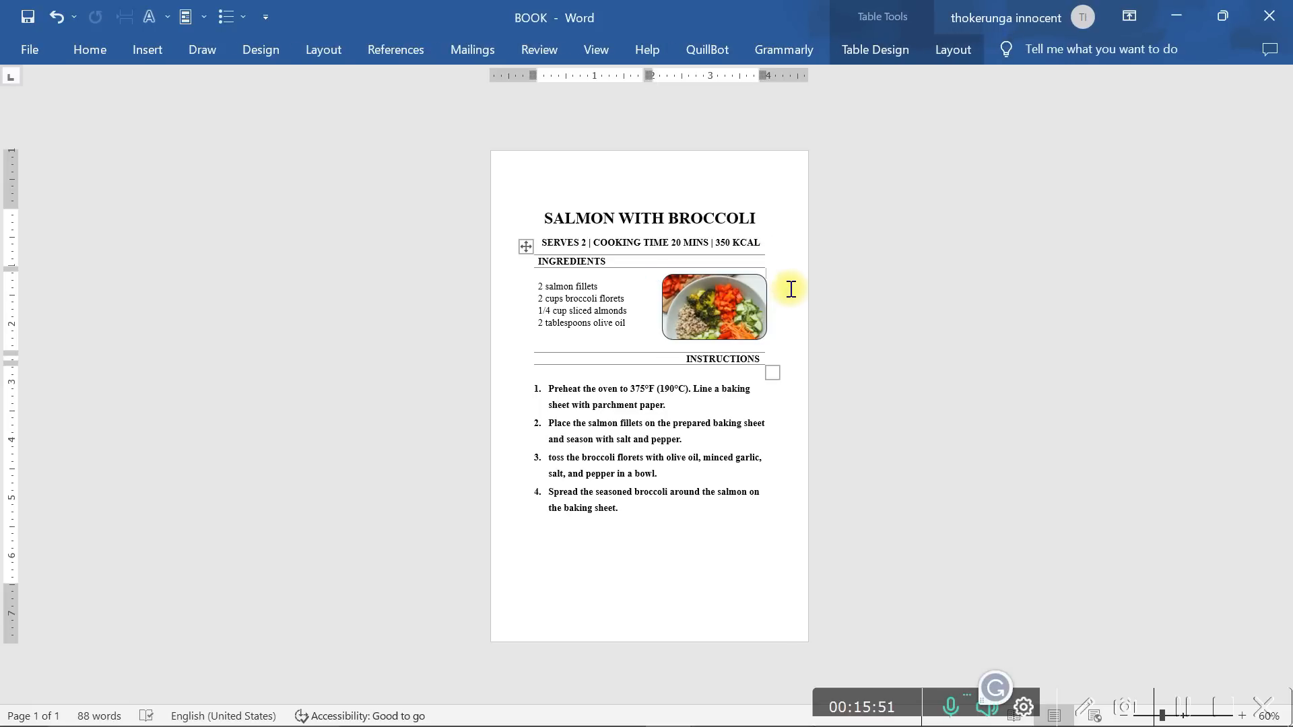
left_click(861, 268)
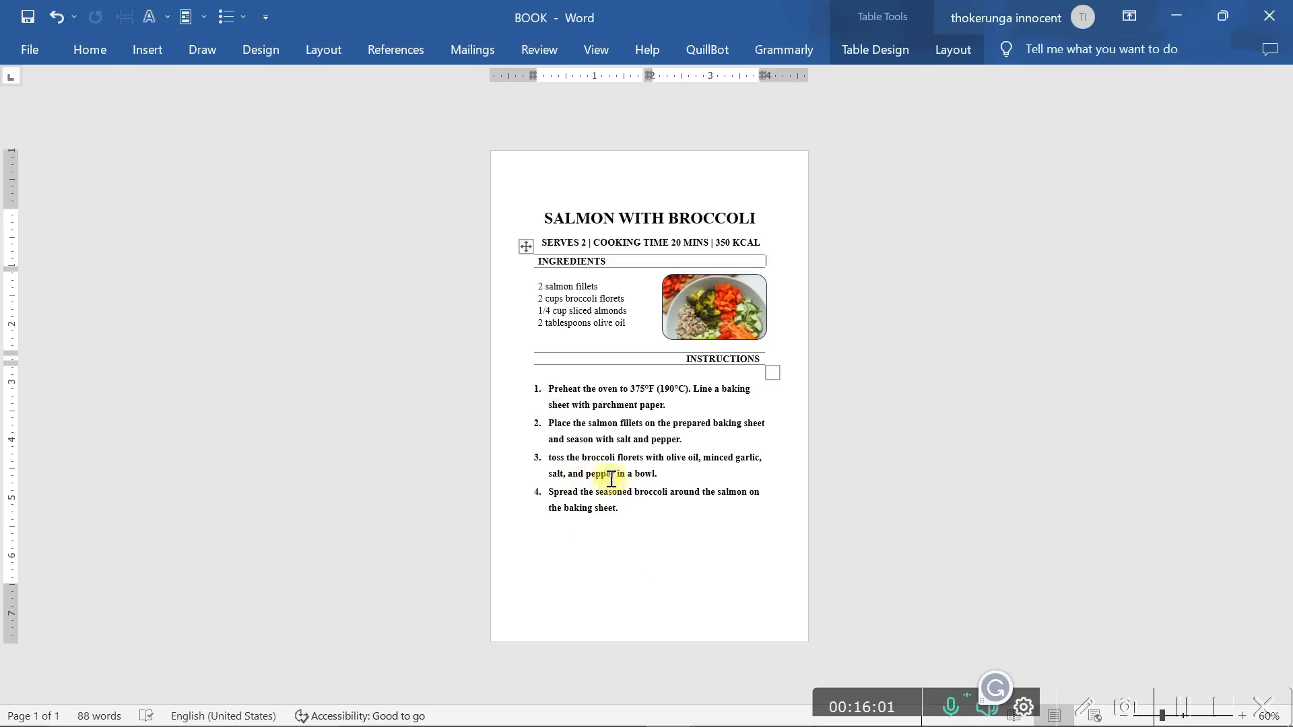
- Remove the bold formatting from the four numbered instruction steps
left_click_drag(634, 511, 540, 391)
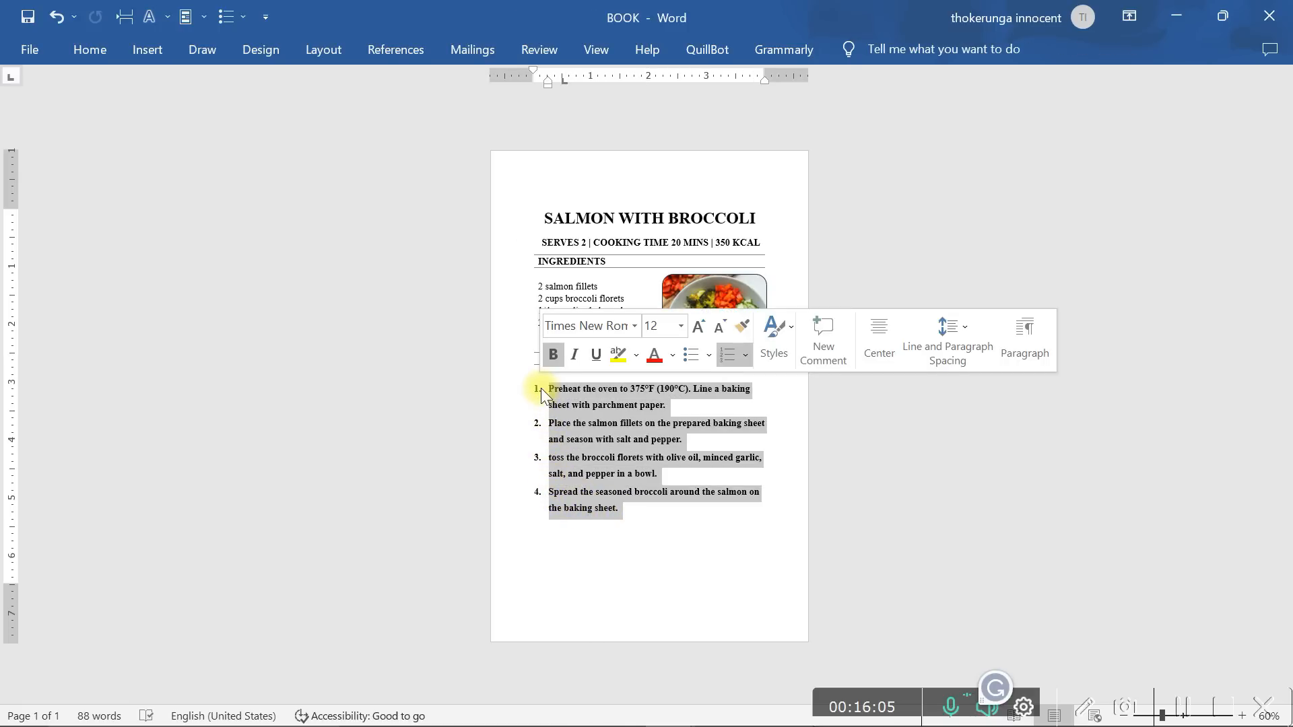
left_click(553, 355)
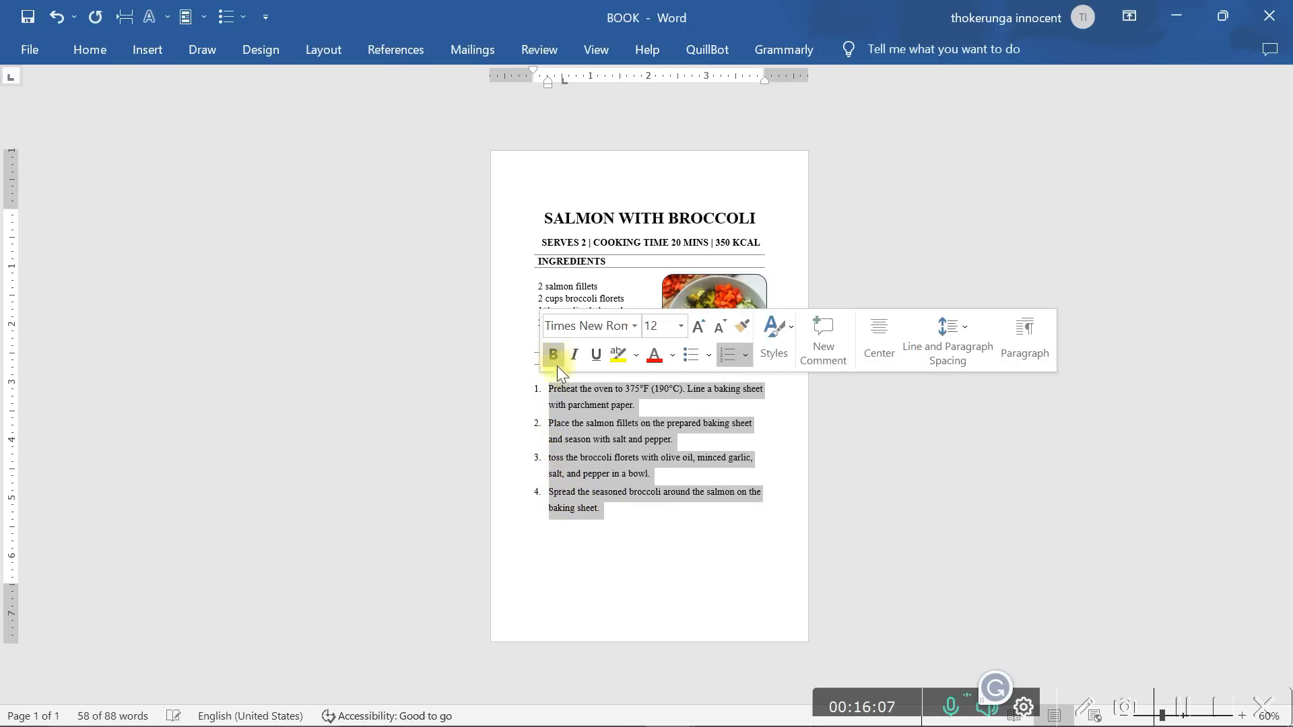
- Make the four numbered instruction steps bold and turn the bold formatting back off
left_click(634, 510)
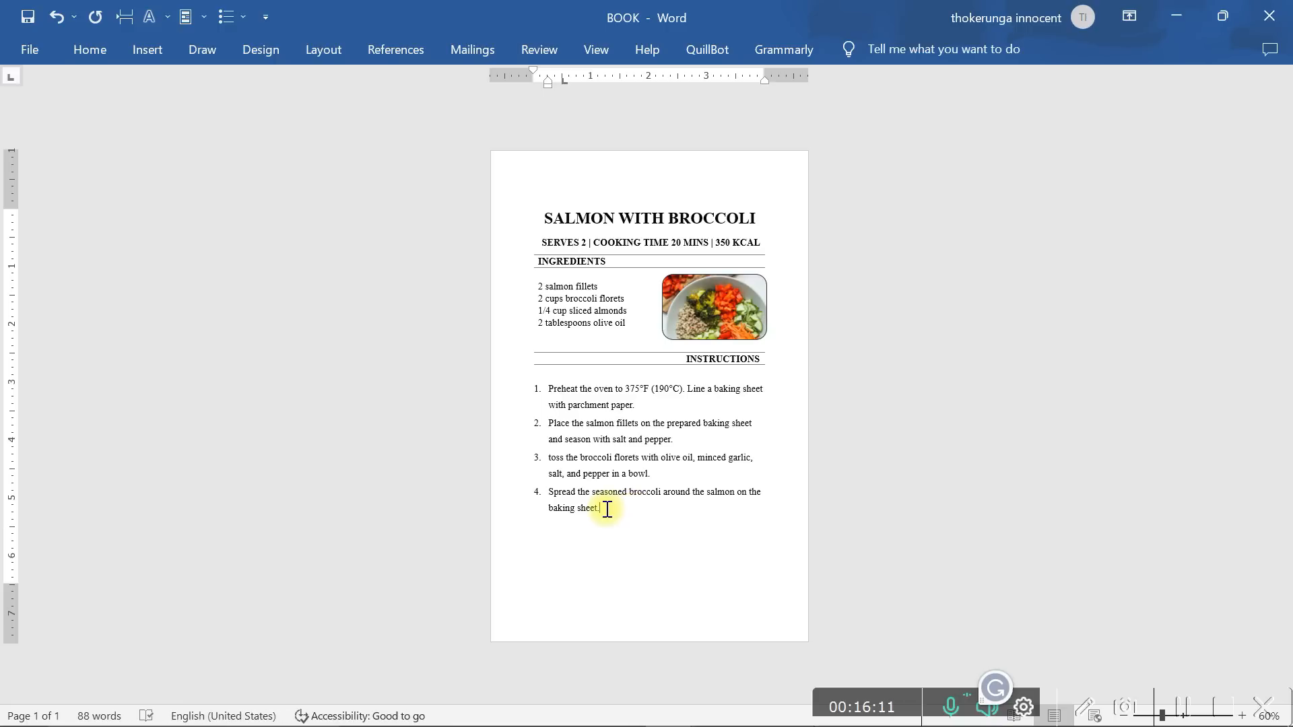
left_click_drag(615, 511, 537, 389)
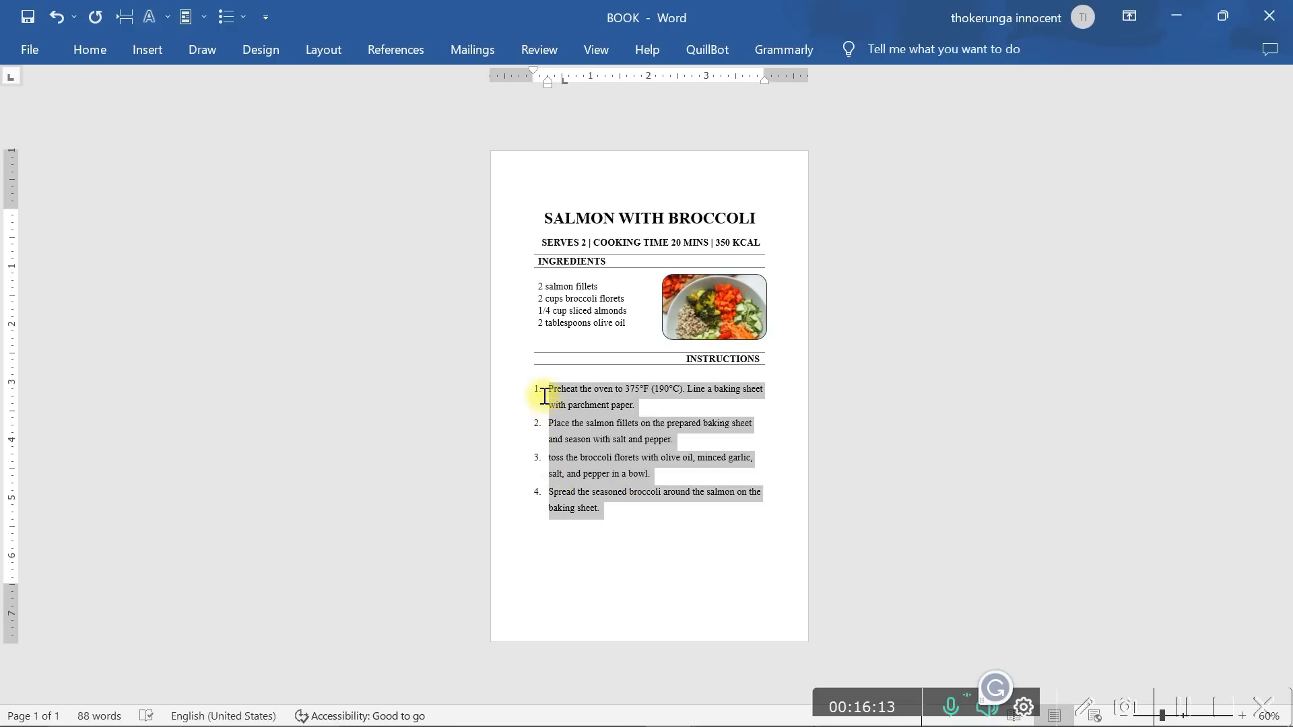
left_click(557, 361)
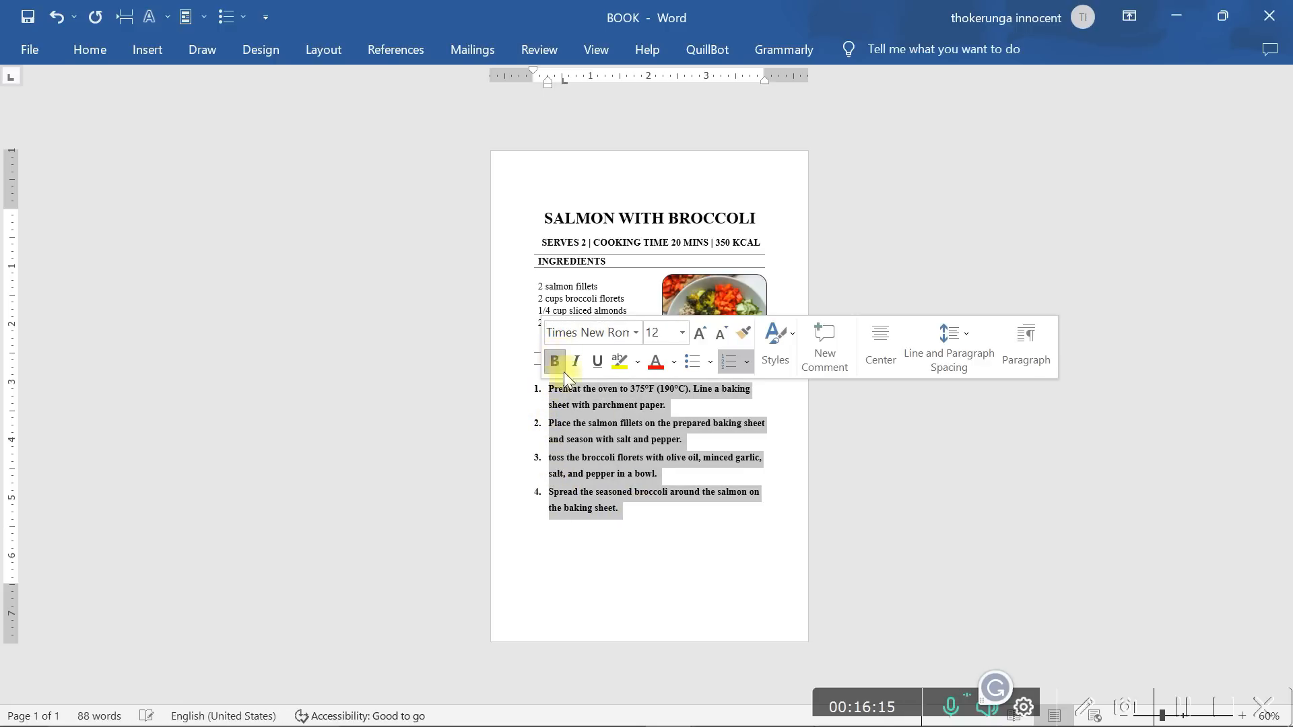
left_click(678, 519)
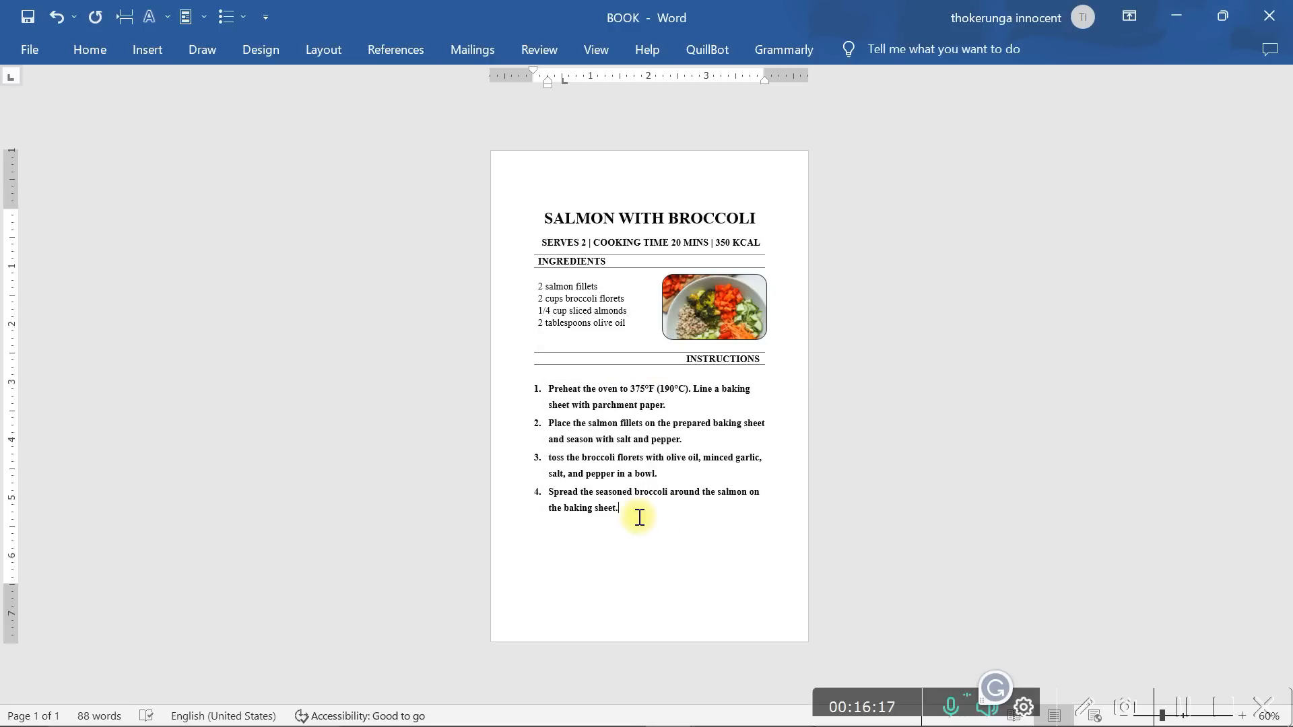
left_click_drag(635, 511, 554, 387)
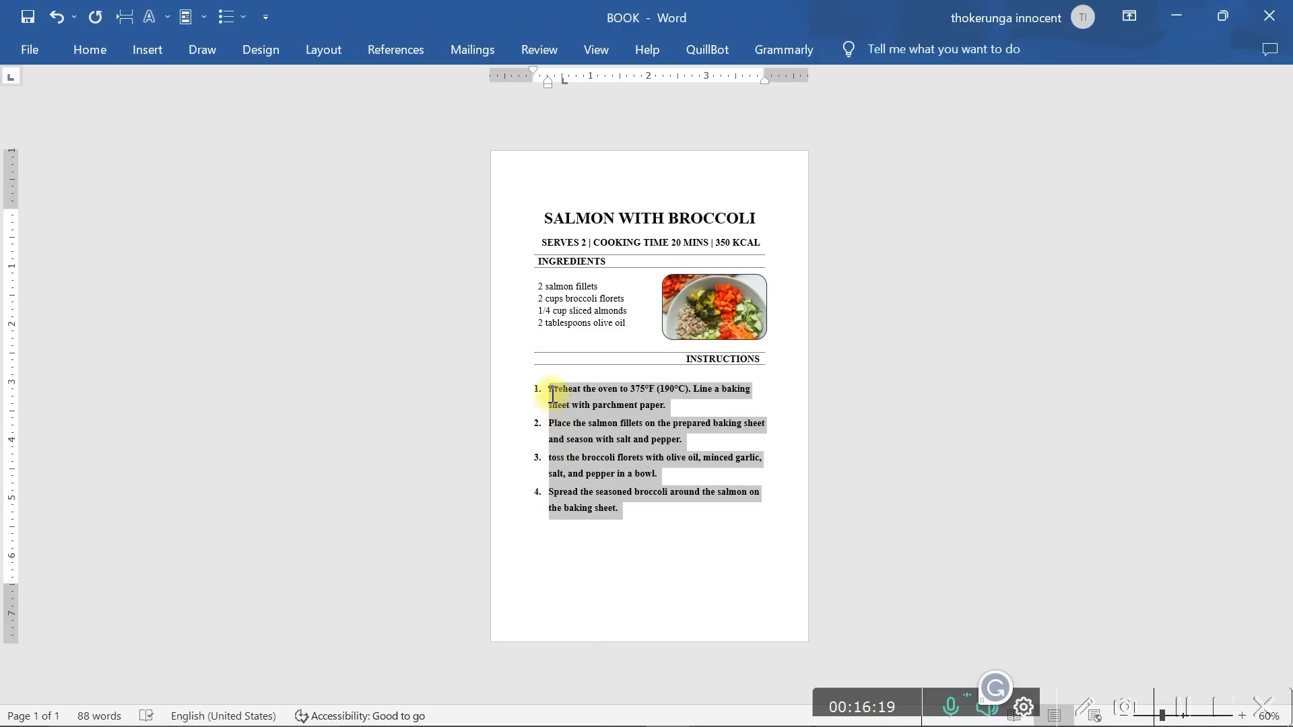
left_click(563, 358)
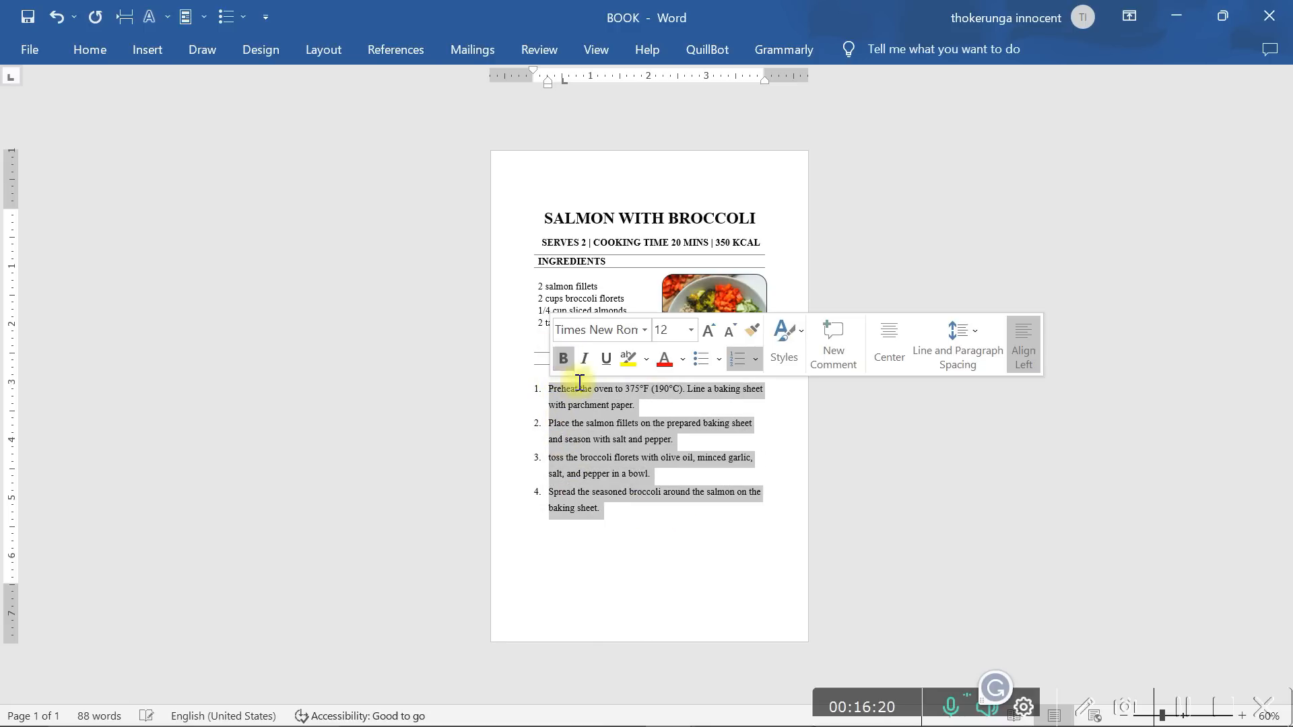
left_click(653, 509)
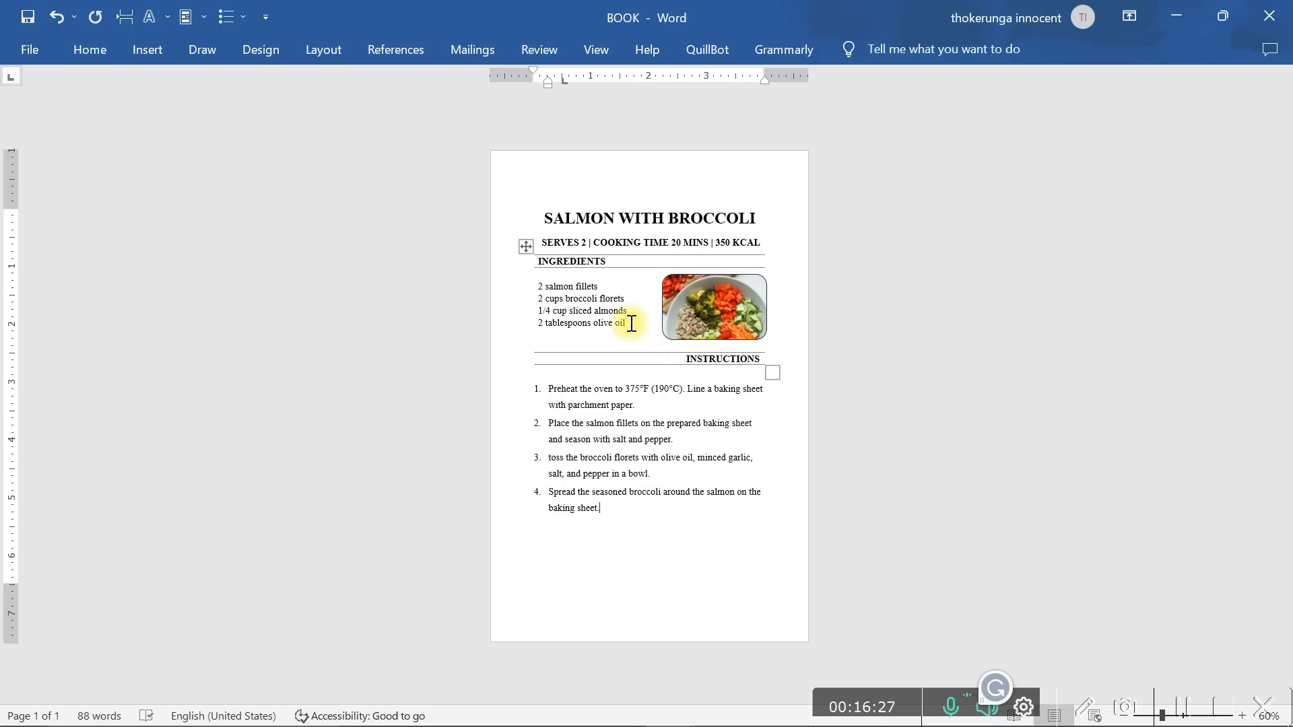
- Set the line spacing of the four ingredient lines to 1.5
left_click_drag(631, 323, 539, 291)
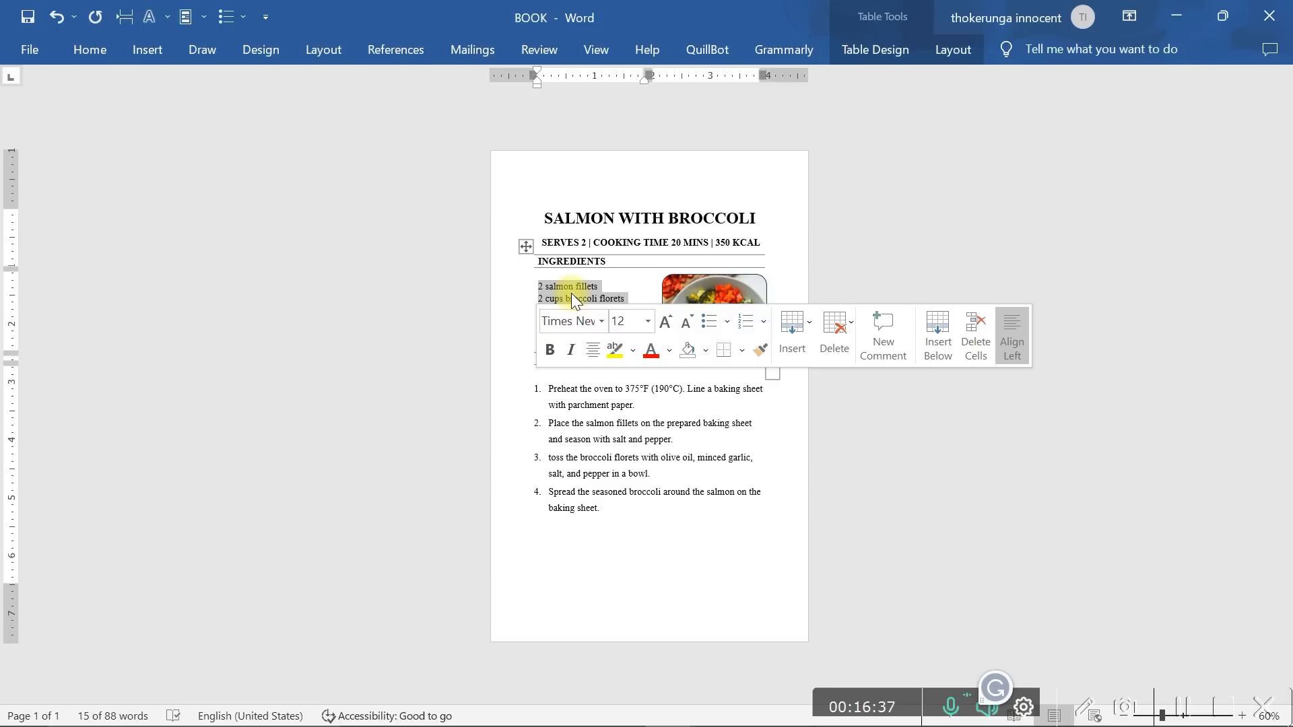
left_click(95, 48)
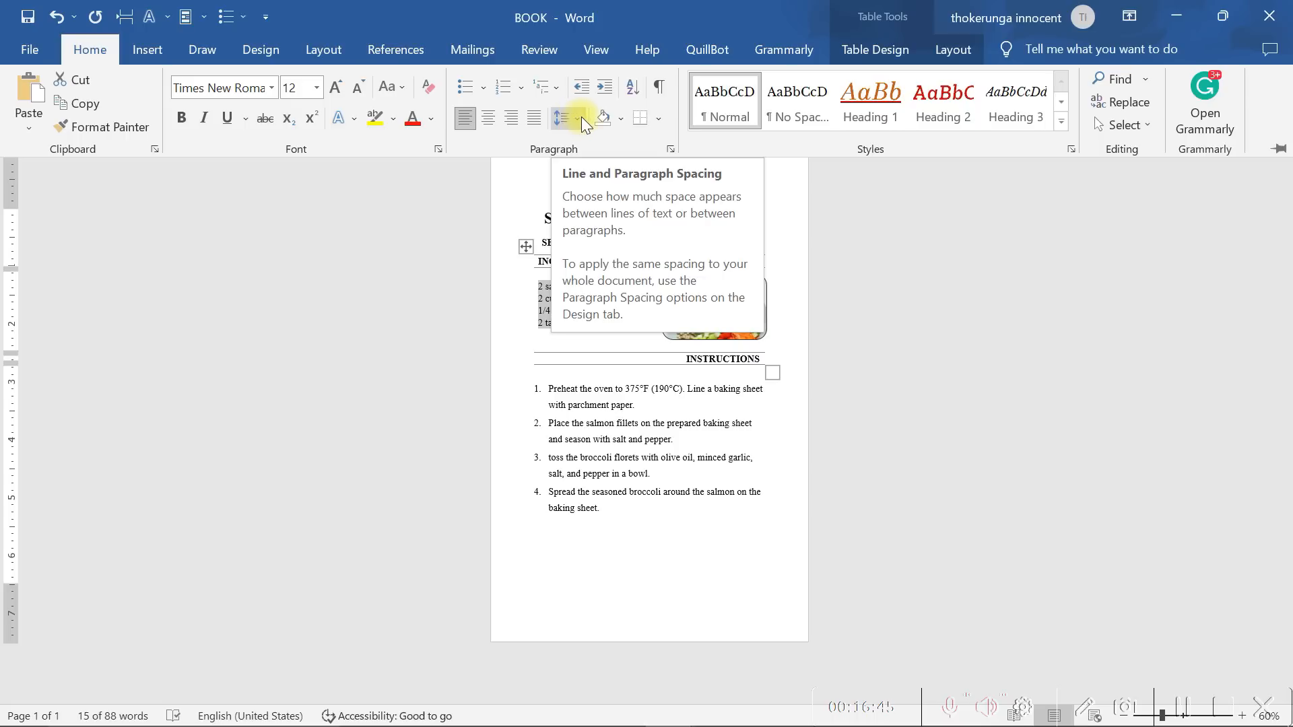
left_click(581, 120)
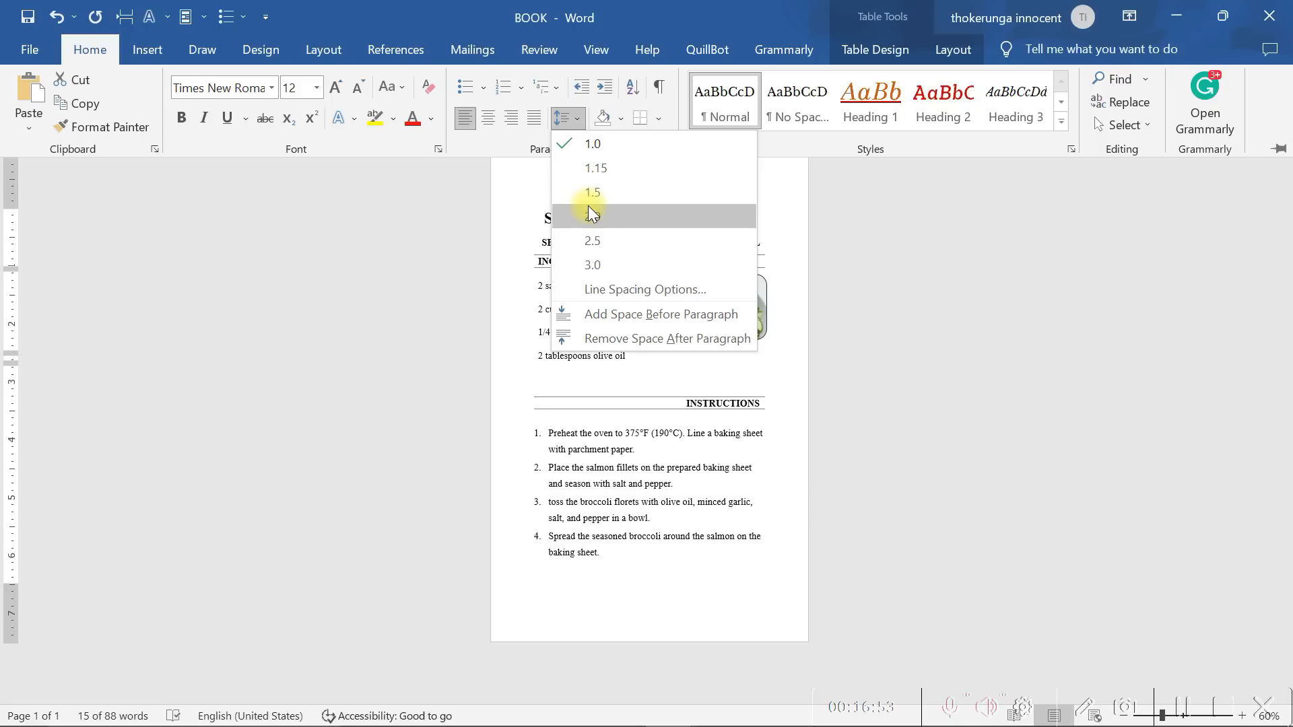
left_click(590, 196)
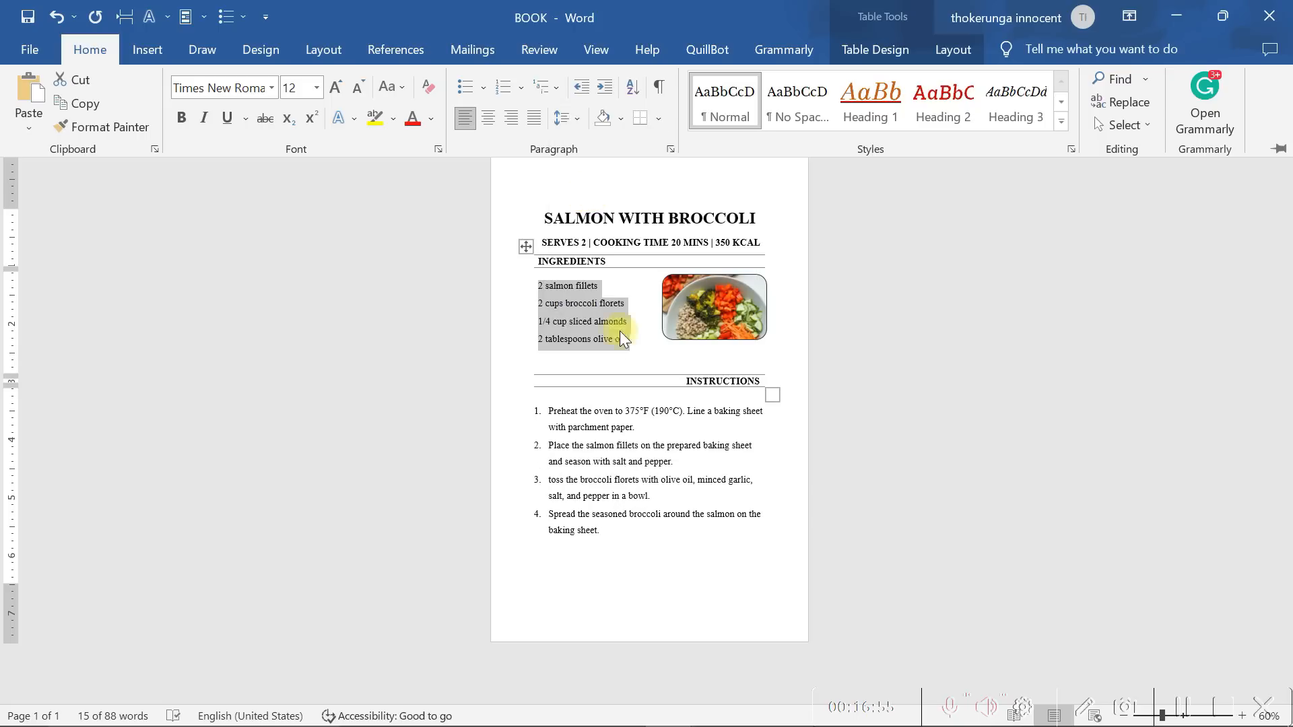
key("ctrl+F1")
- Delete the empty lines below "2 tablespoons olive oil" in the ingredients cell
left_click(590, 360)
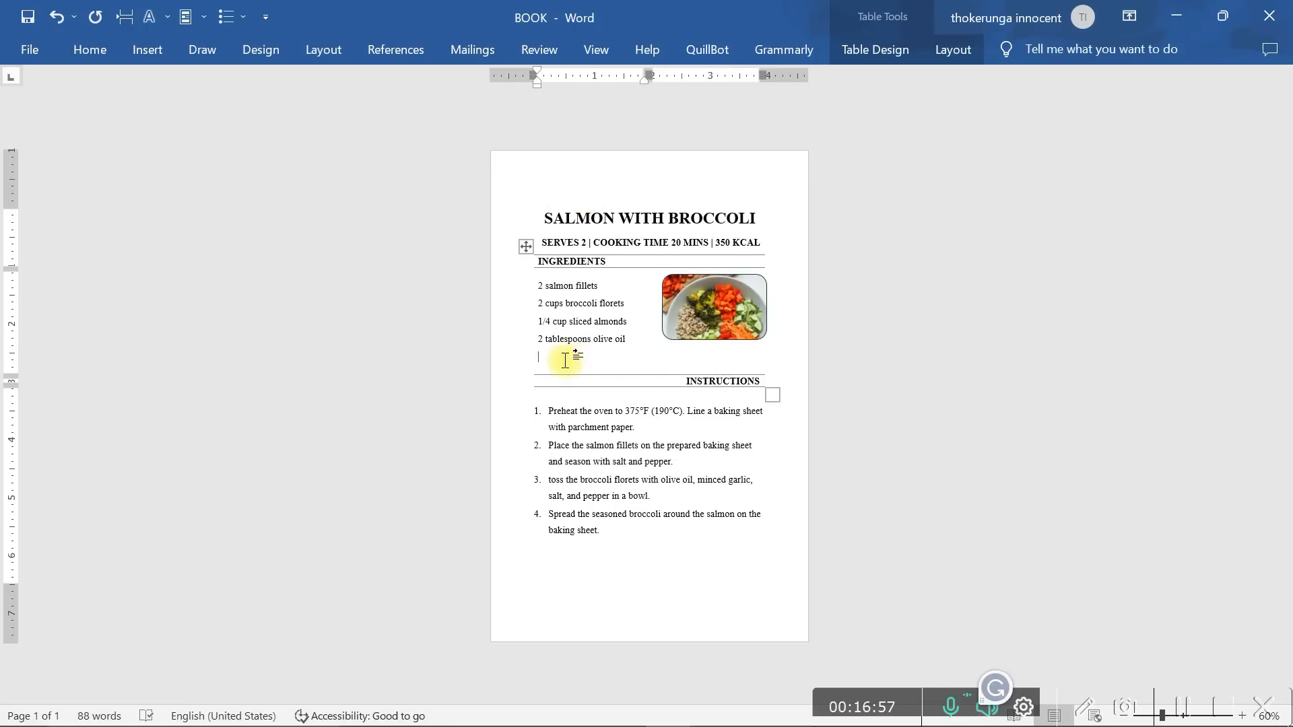
key("BackSpace")
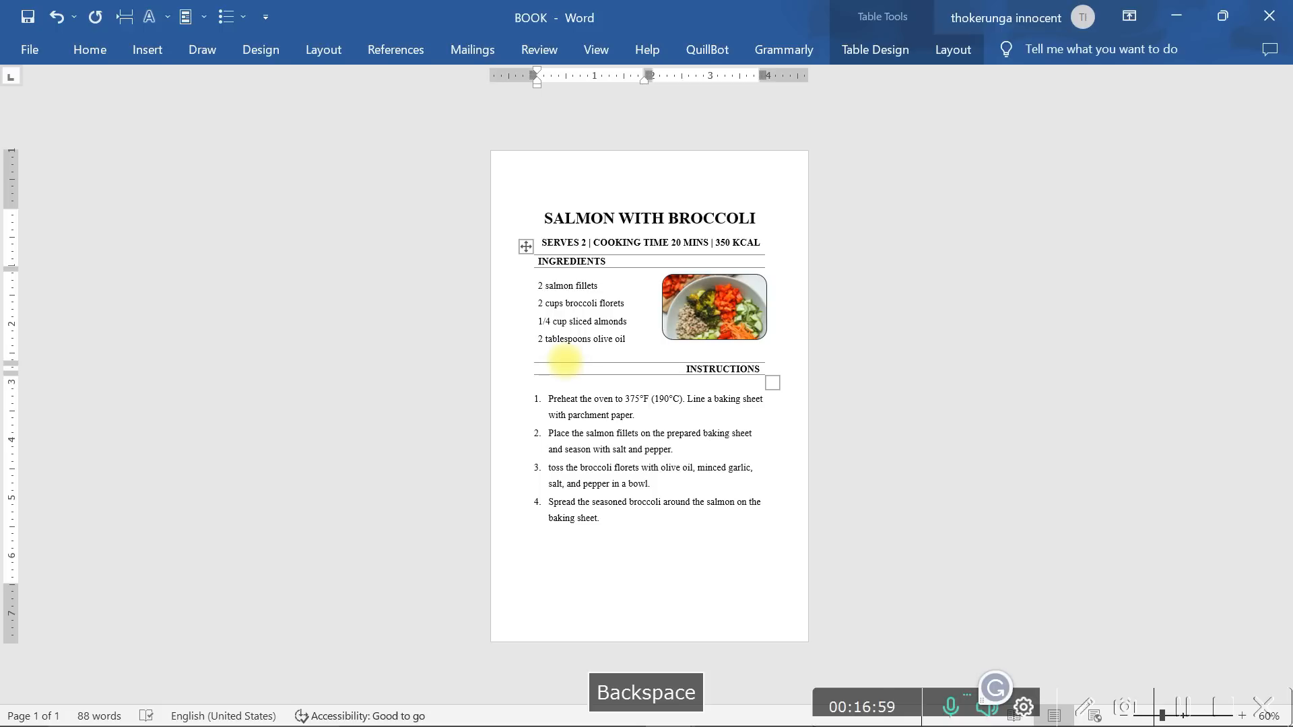
left_click(551, 358)
key("BackSpace")
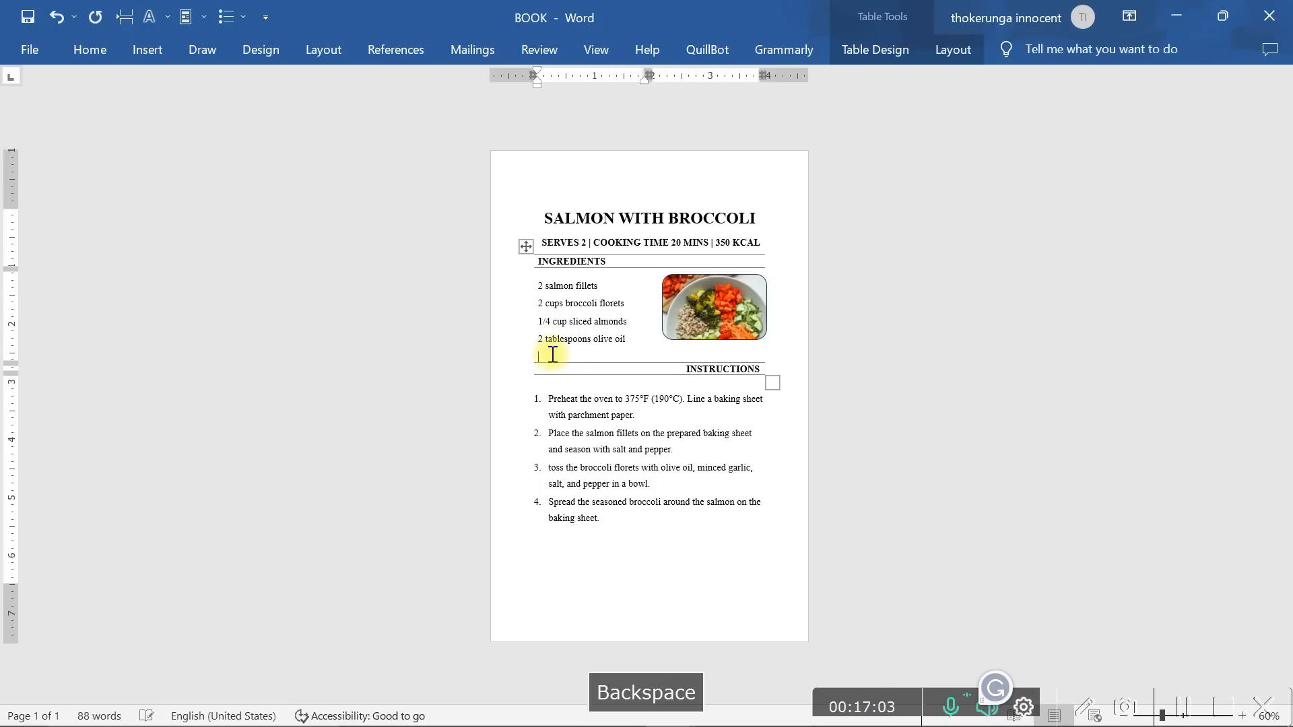
- Insert a one-cell table below the numbered instructions and apply the table style that has only horizontal lines
left_click(642, 532)
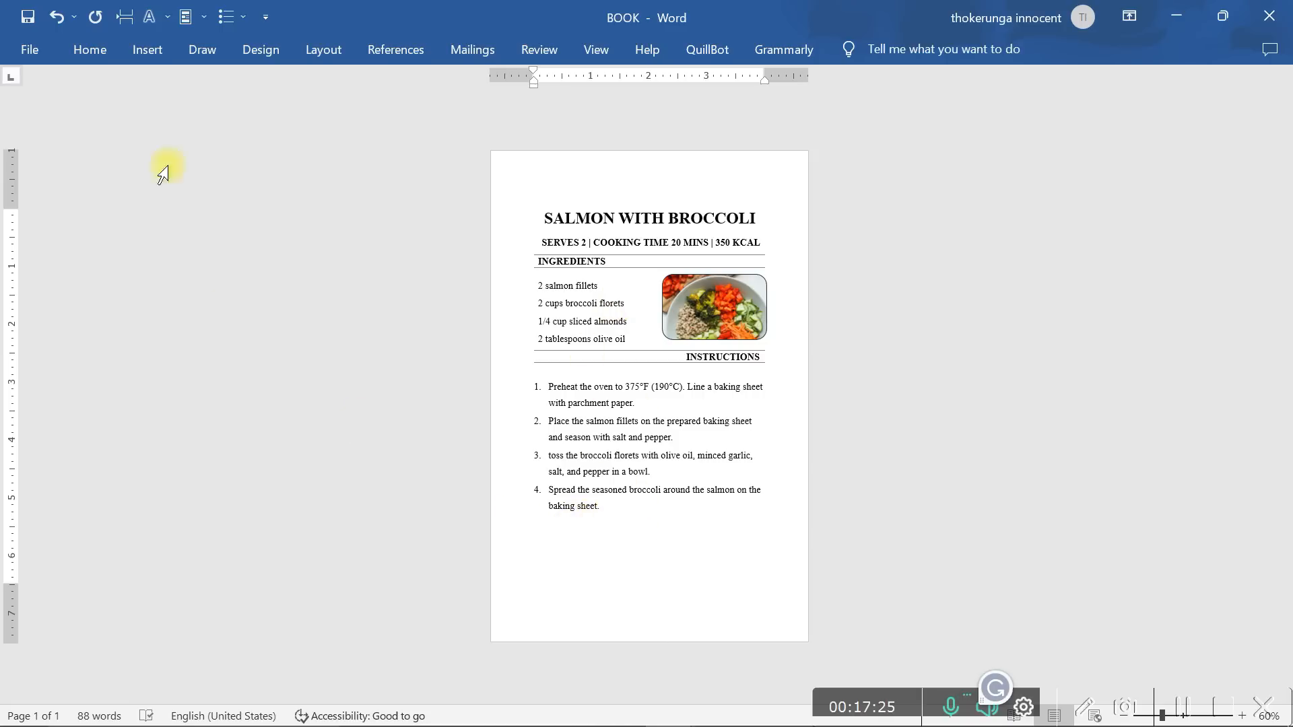
left_click(139, 49)
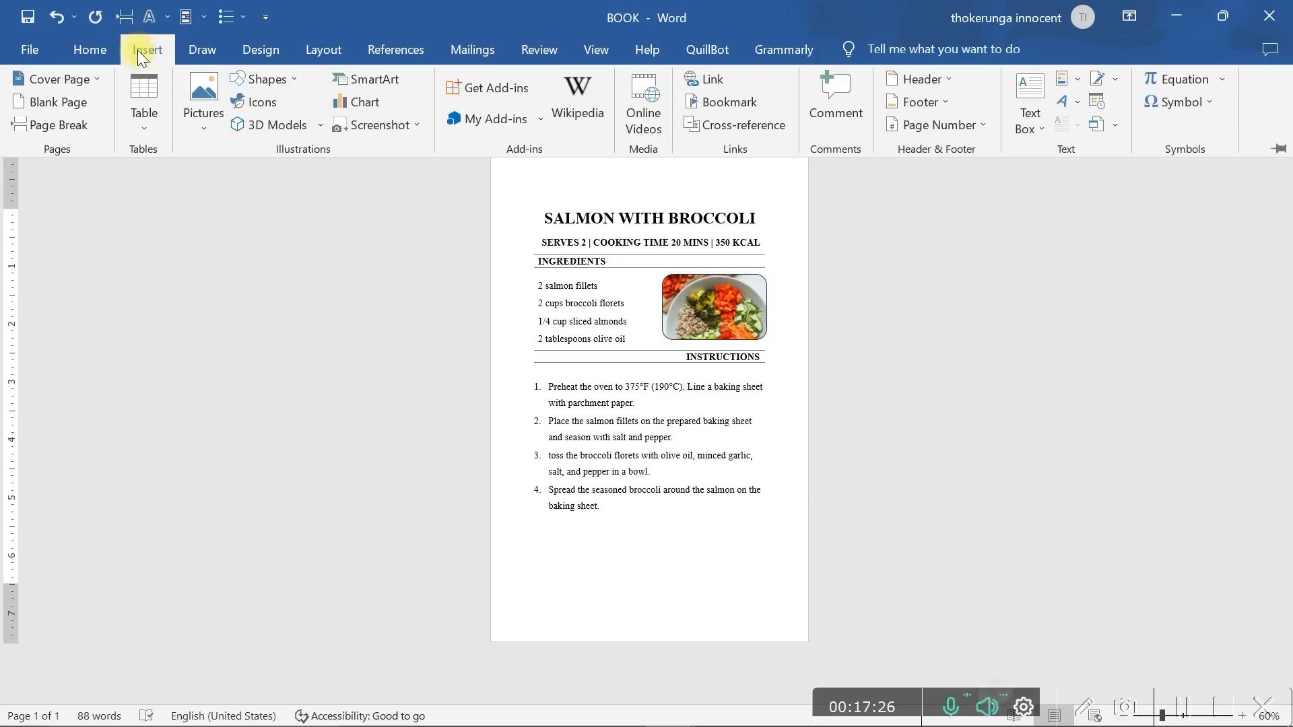
left_click(138, 125)
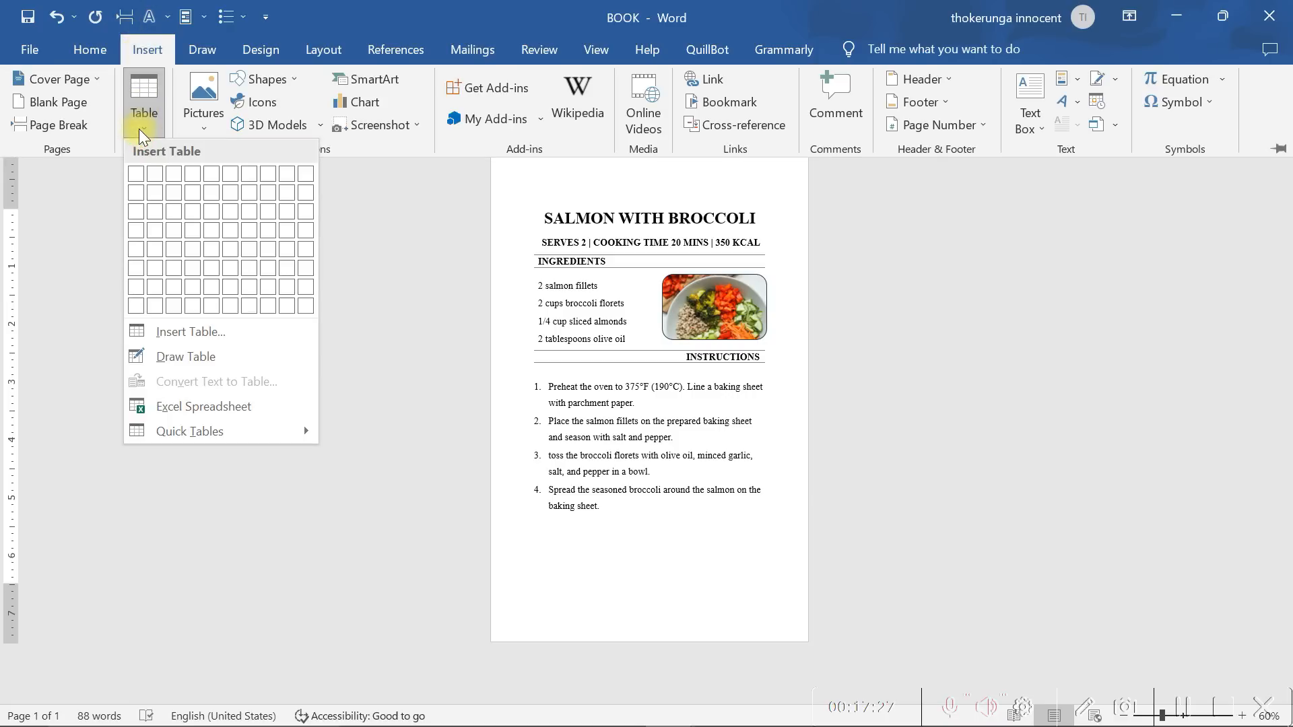
left_click(136, 175)
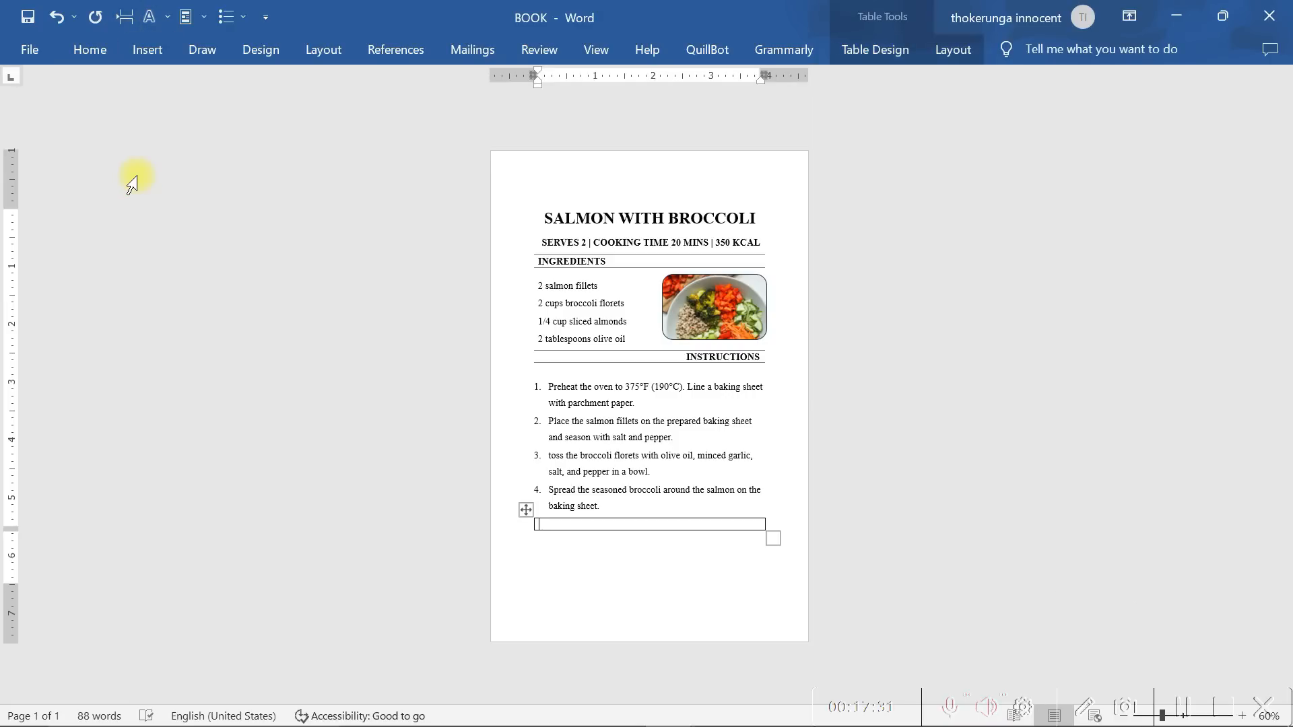
left_click(527, 509)
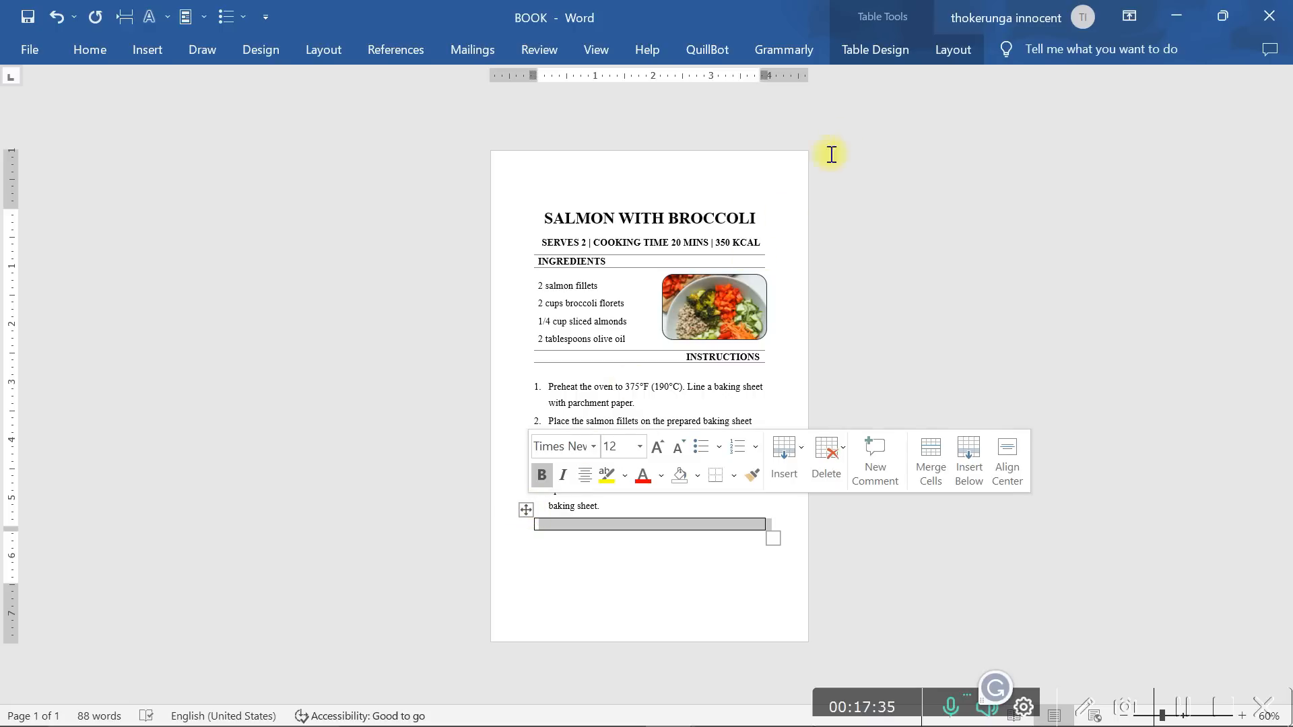
left_click(869, 59)
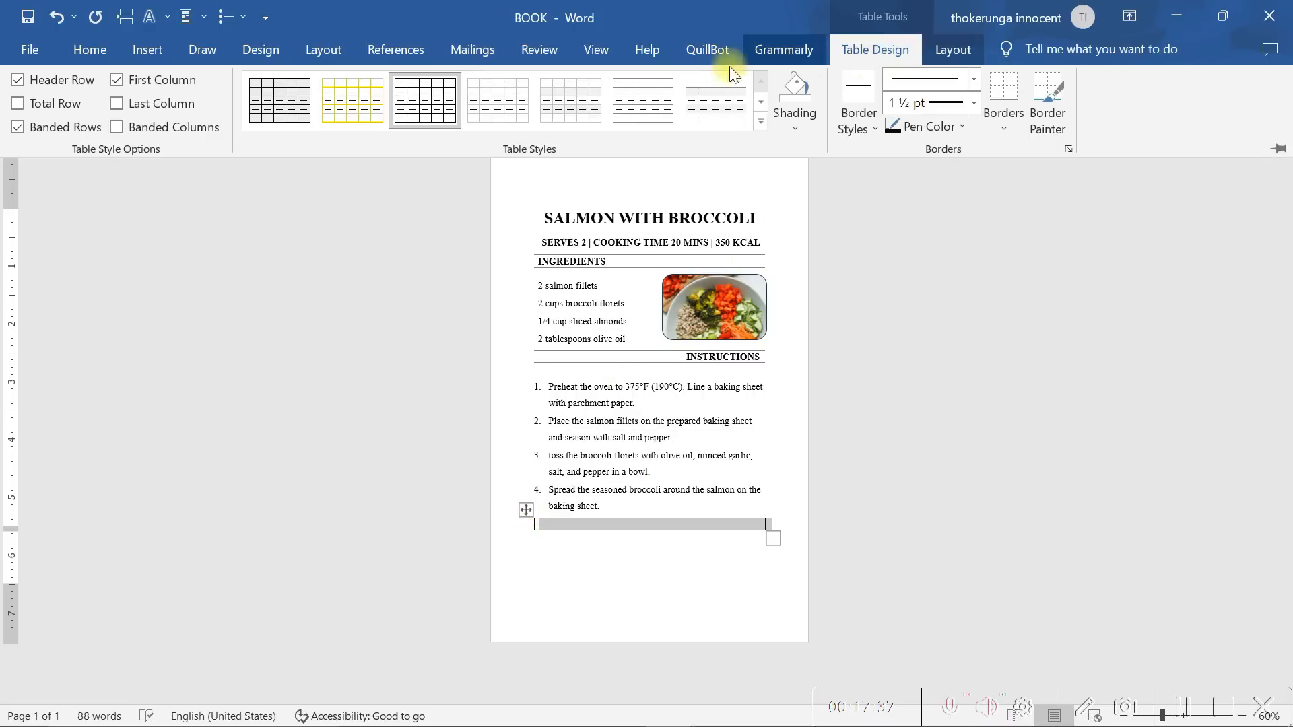
left_click(643, 95)
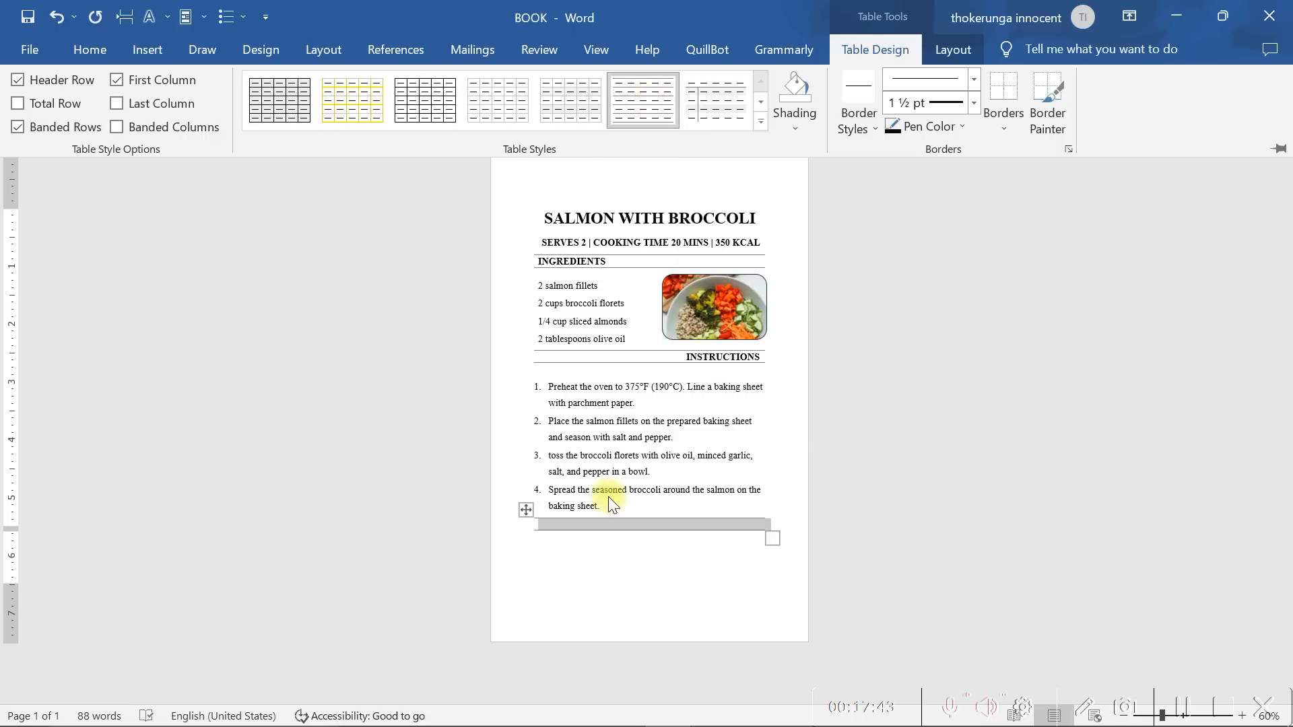
- Enter the heading NOTES in the new table cell and make it bold
left_click(585, 525)
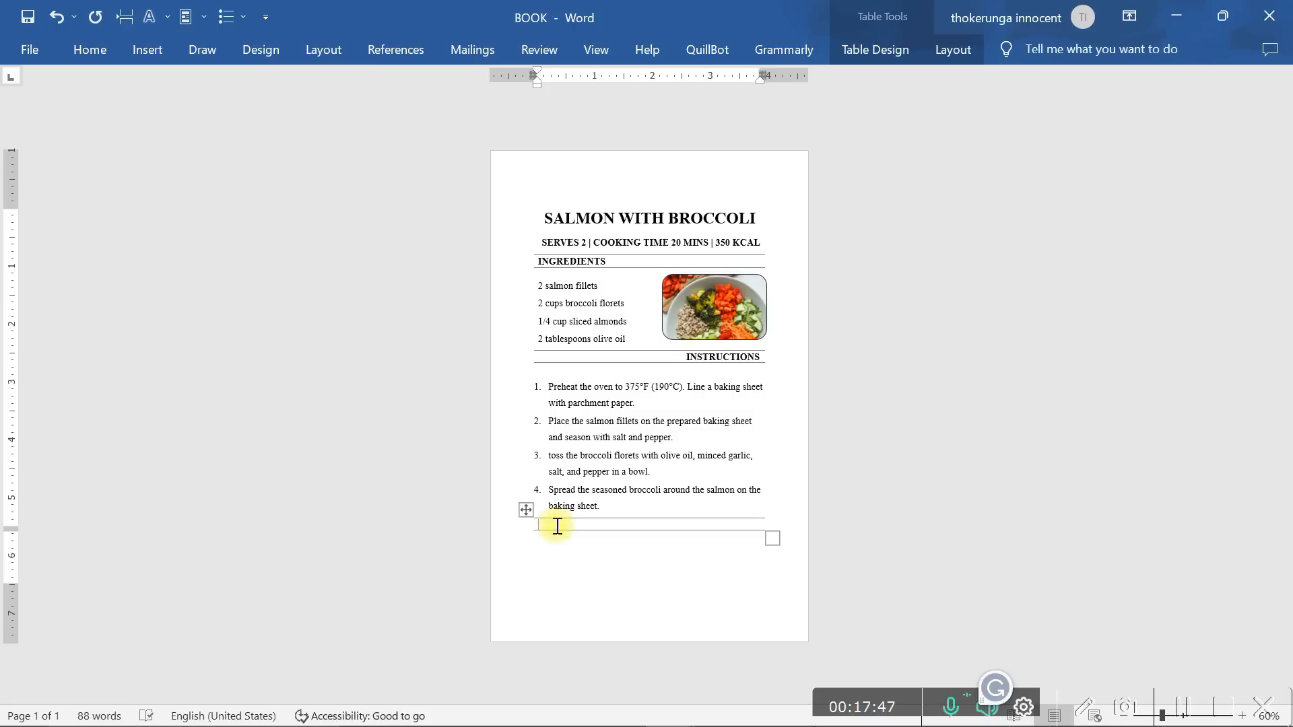
type("NOTES")
left_click(564, 526)
double_click(565, 526)
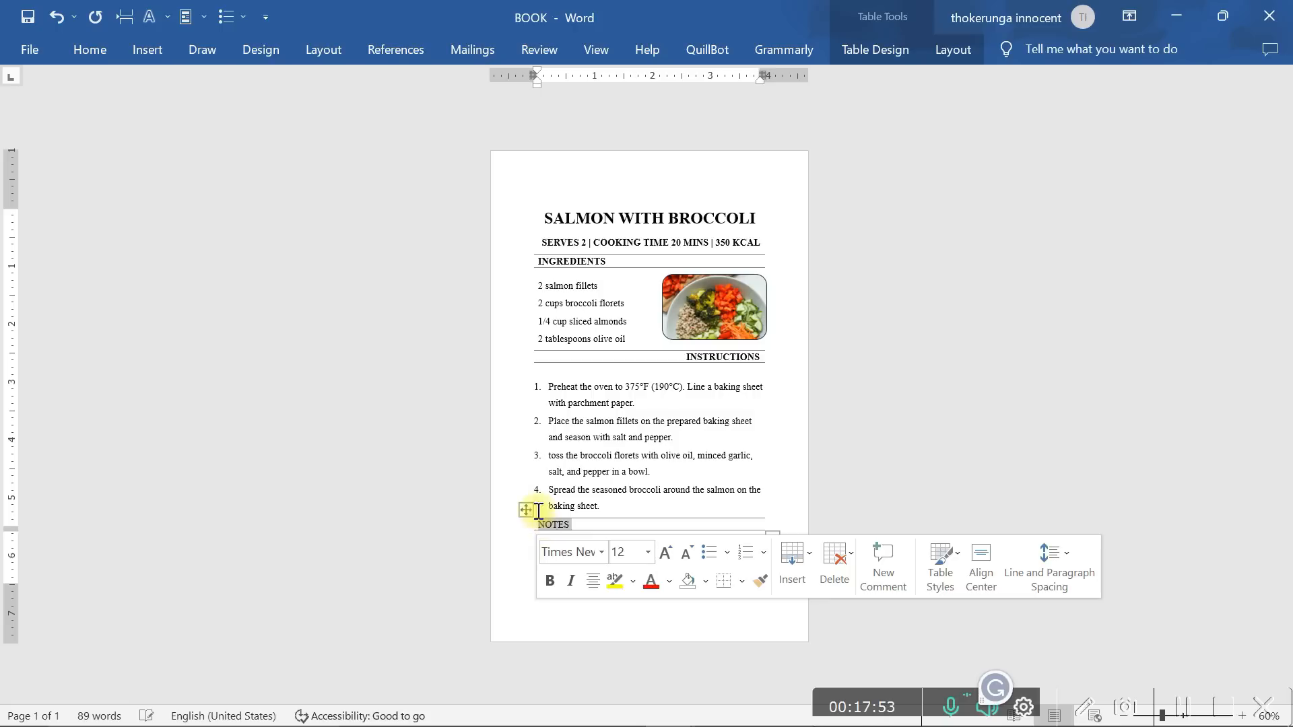
left_click(551, 580)
- Copy the italic serving note from the template document and paste it as text only below the NOTES heading, leaving a blank line between
left_click(596, 602)
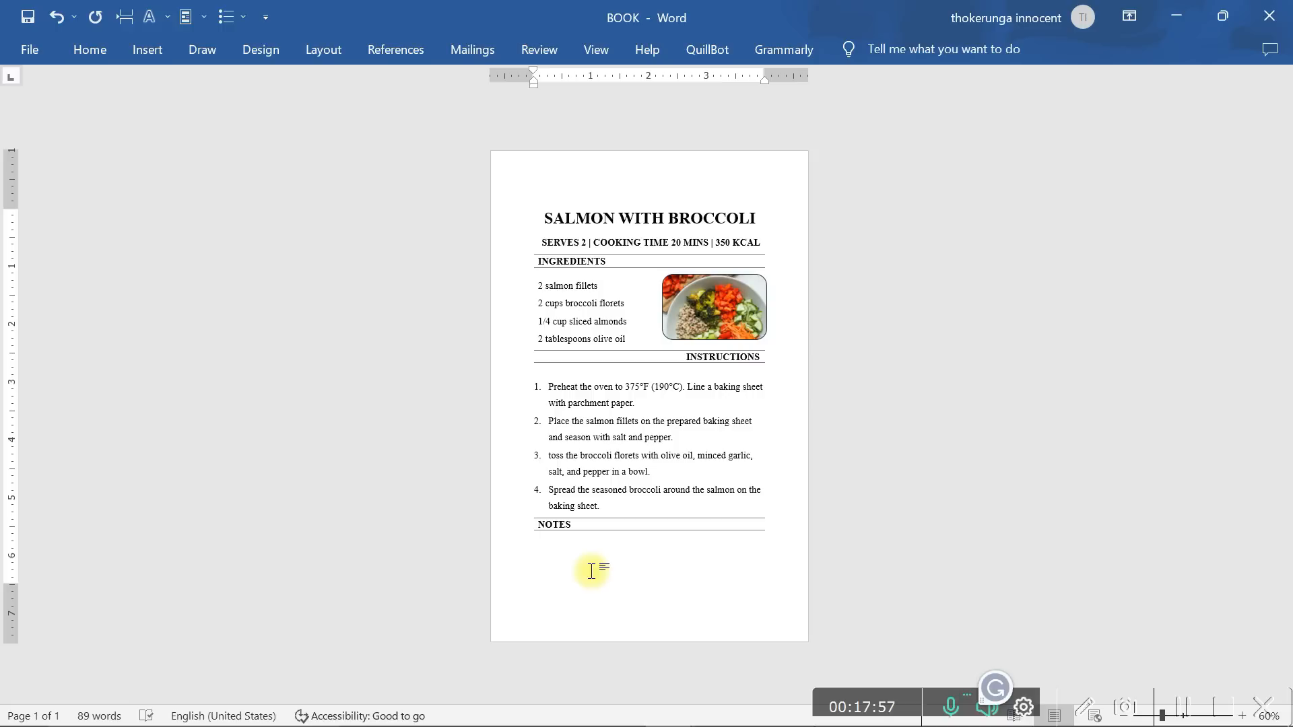
key("Return")
mouse_move(666, 704)
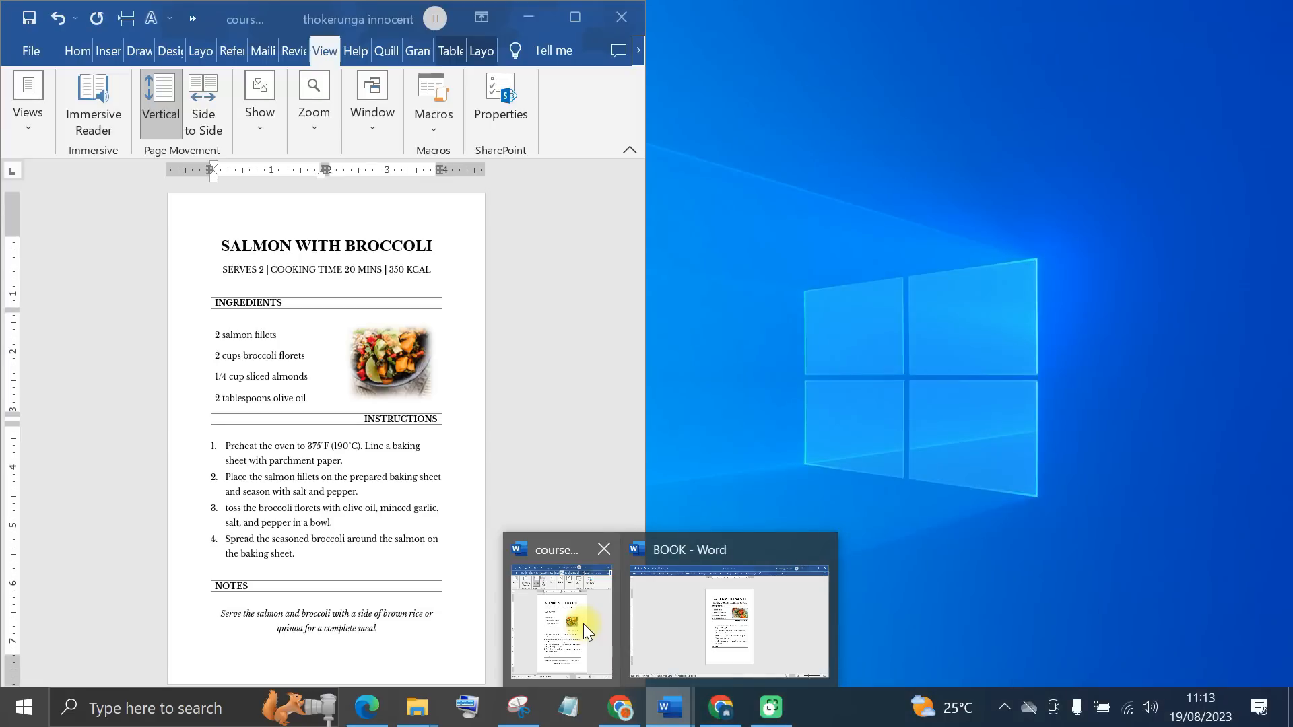
left_click(583, 623)
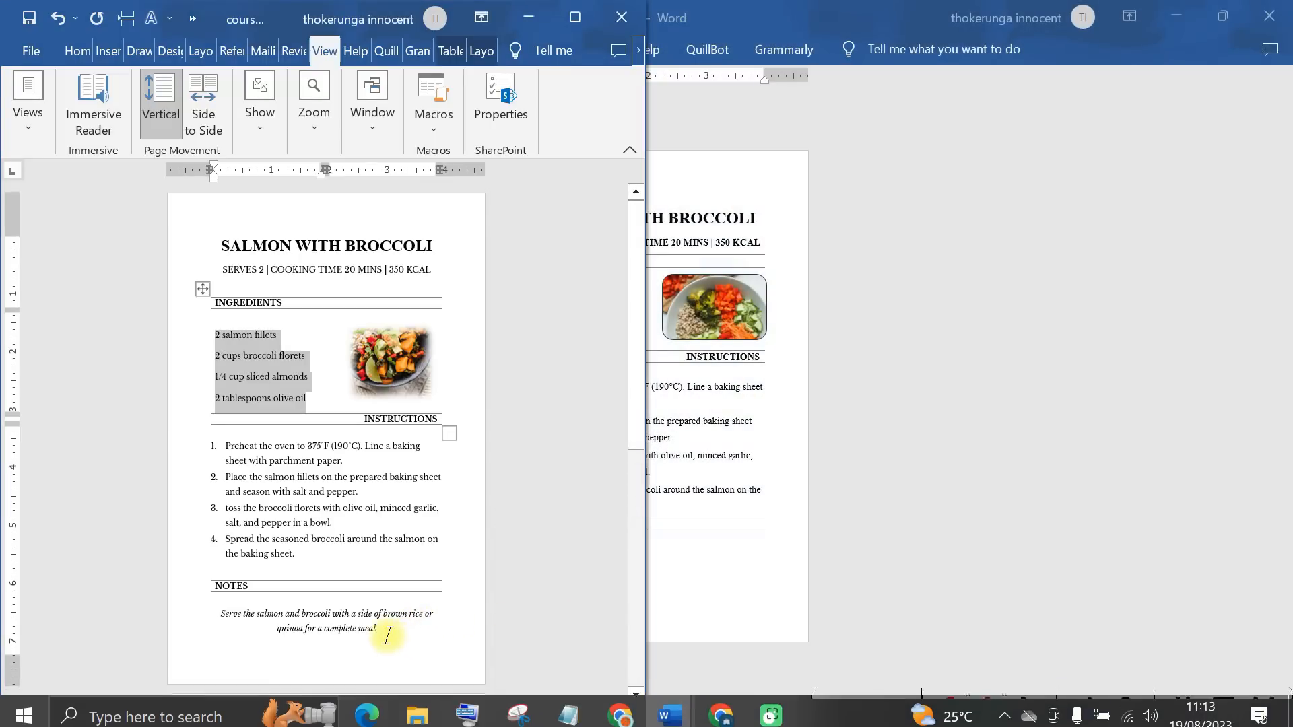
left_click_drag(385, 631, 216, 613)
key("ctrl+c")
right_click(296, 630)
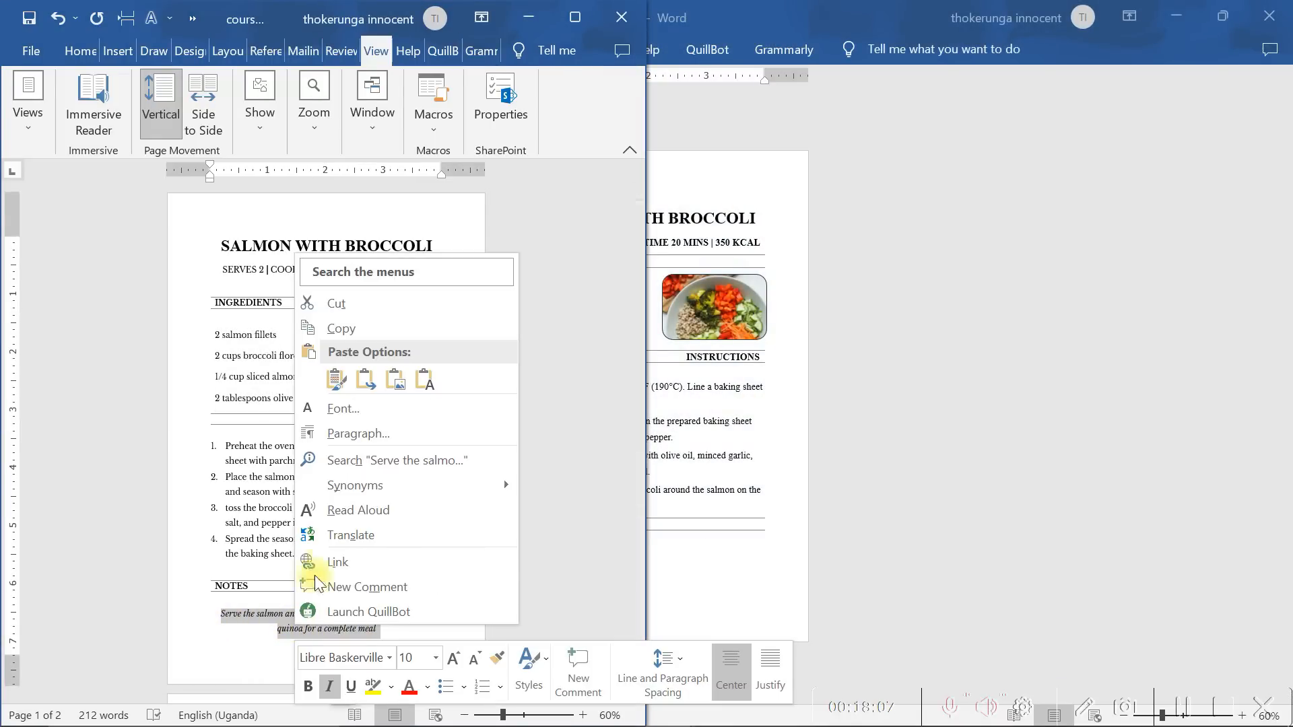
left_click(342, 328)
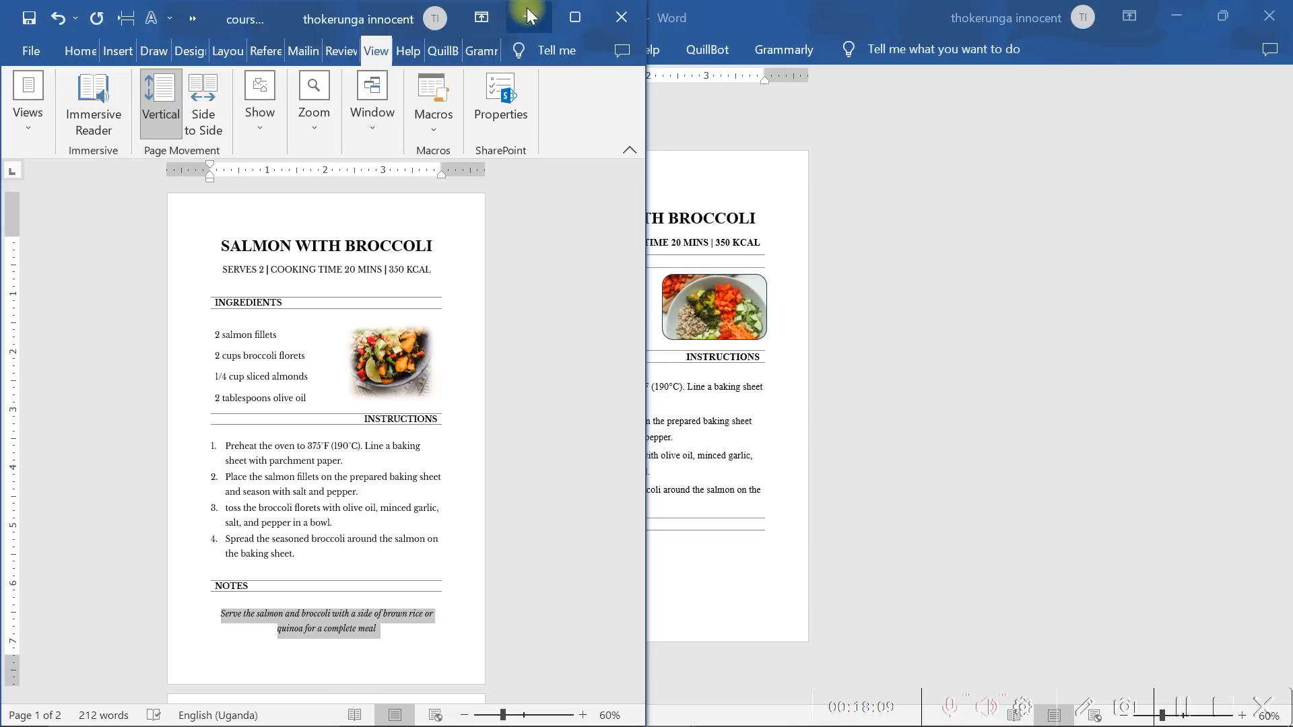
left_click(529, 16)
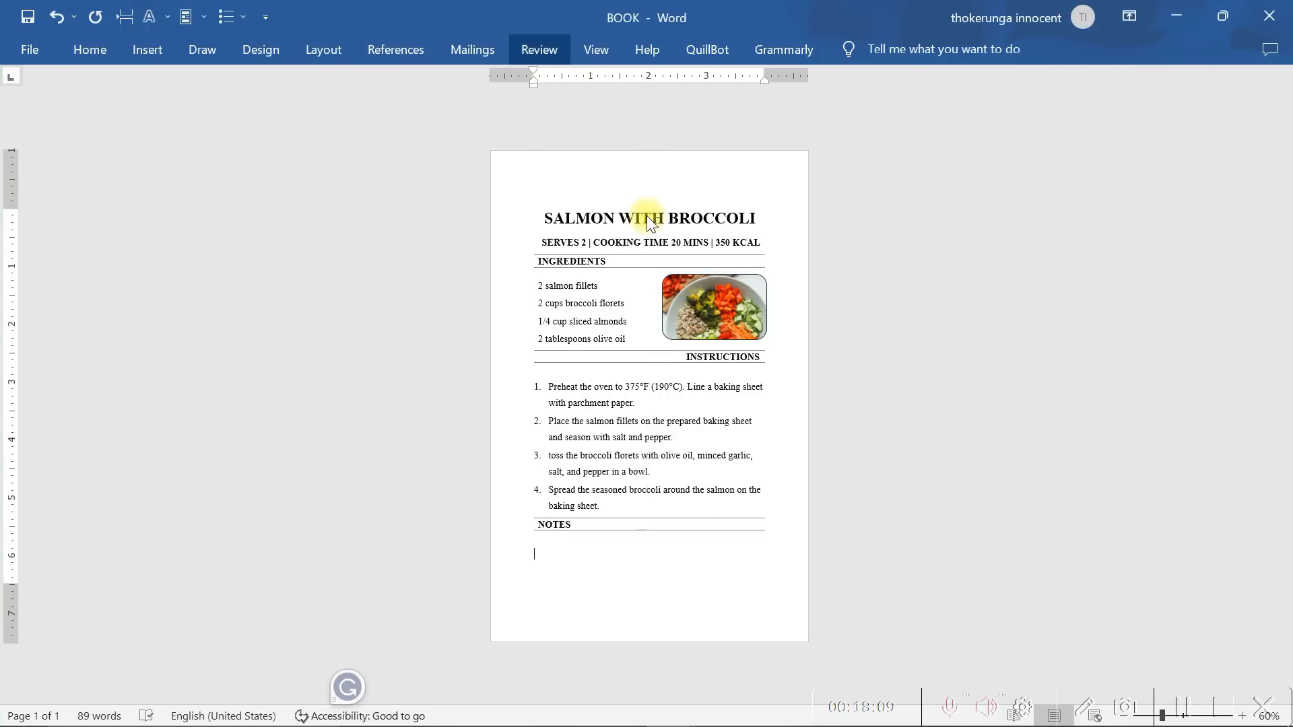
right_click(560, 550)
left_click(625, 301)
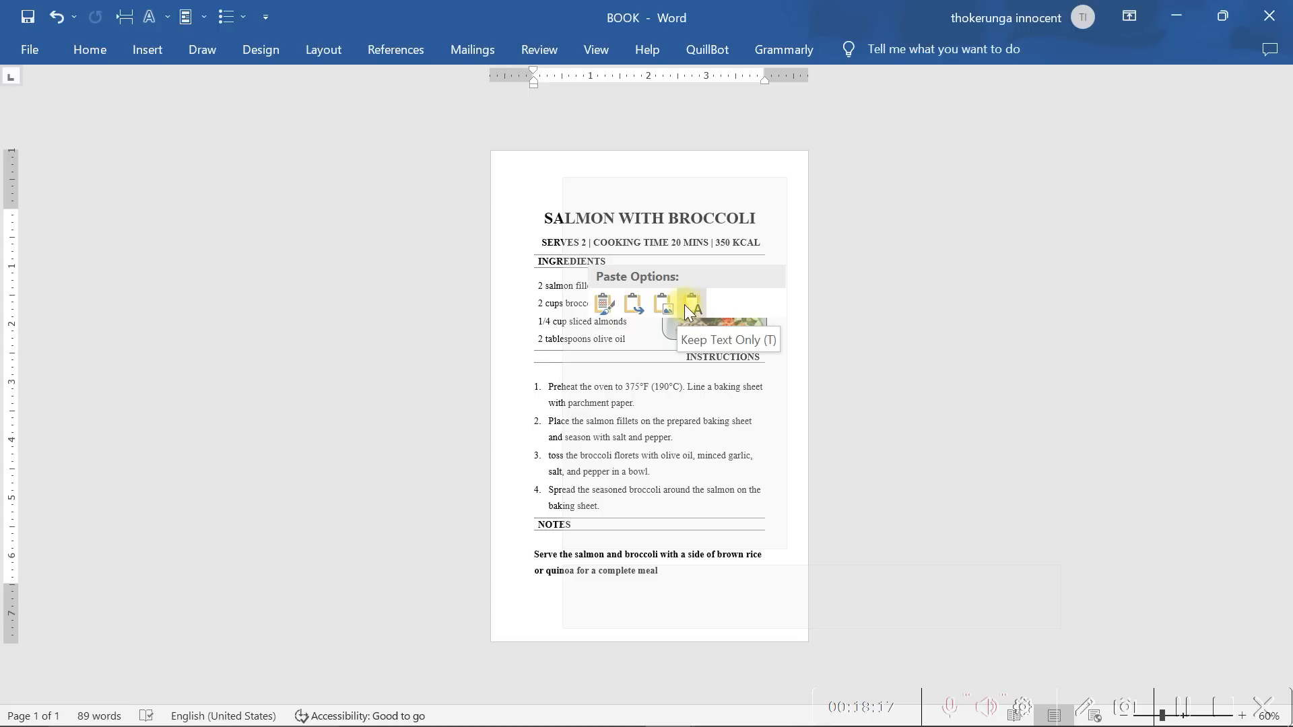
key("Escape")
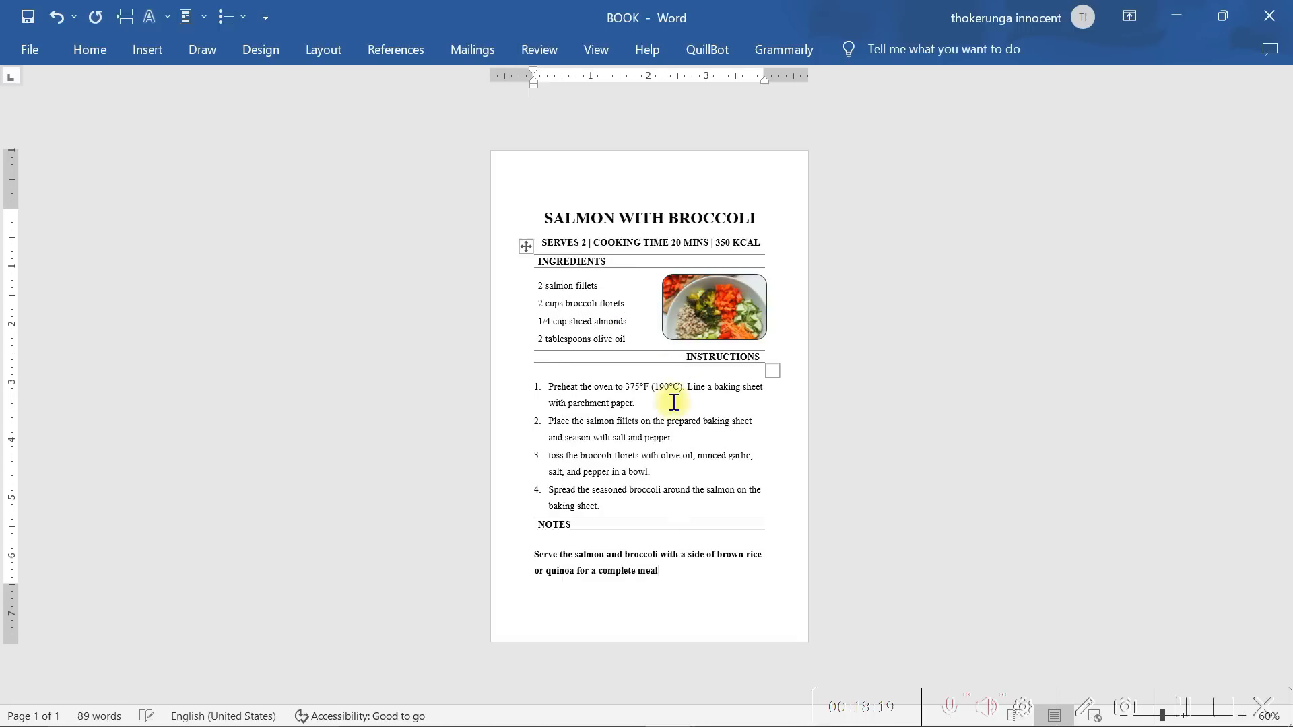
- Italicize the serving note below the NOTES heading and center it
left_click_drag(665, 572, 534, 557)
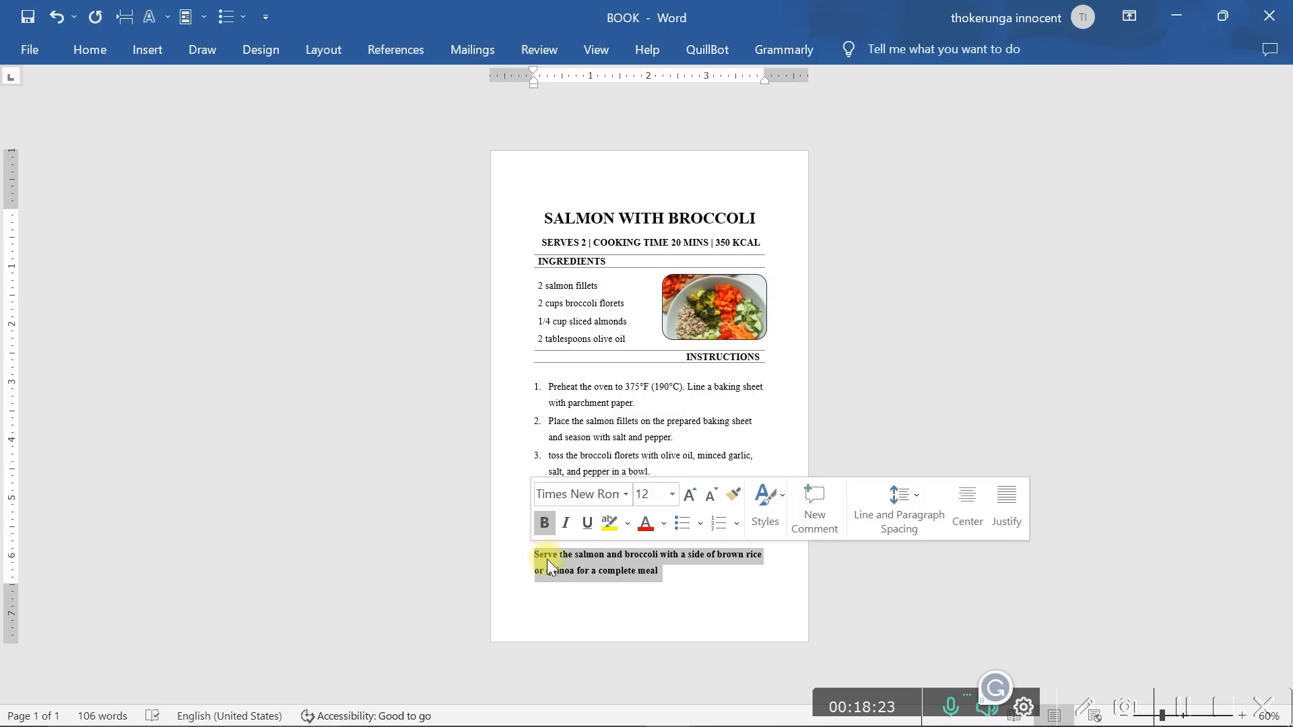
left_click(565, 526)
left_click(662, 582)
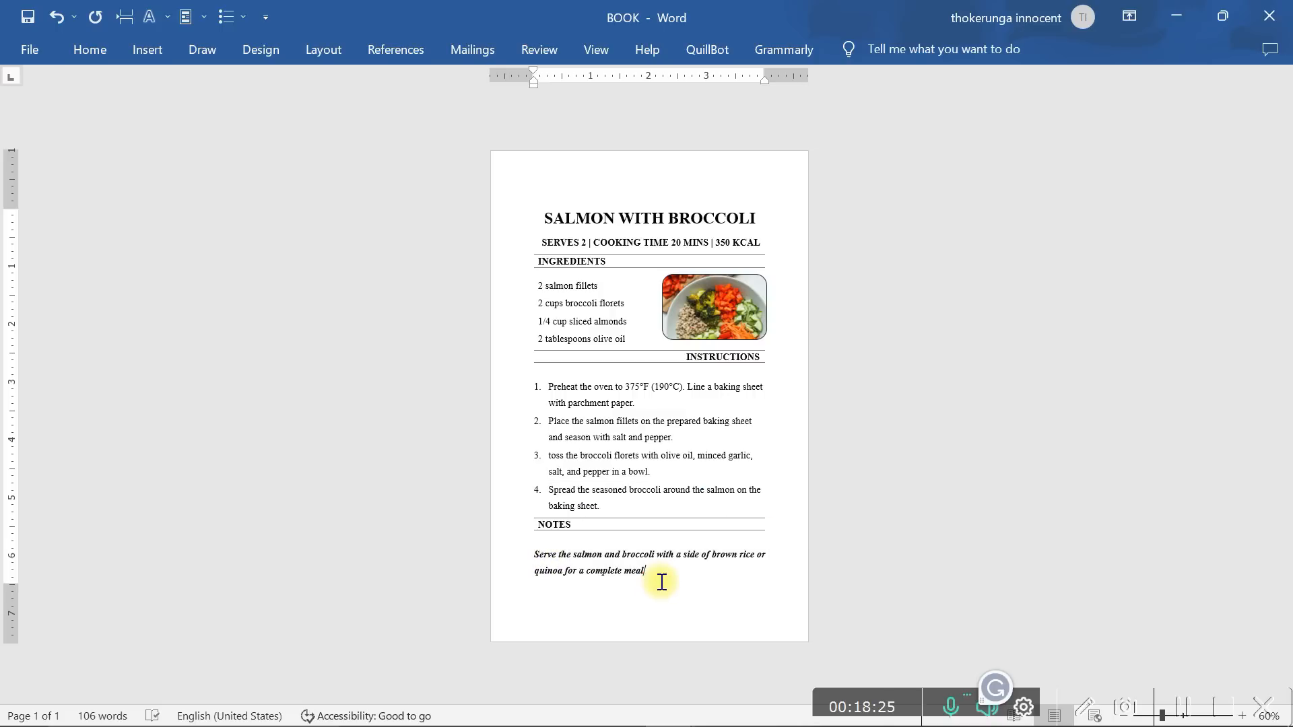
left_click_drag(662, 582, 547, 560)
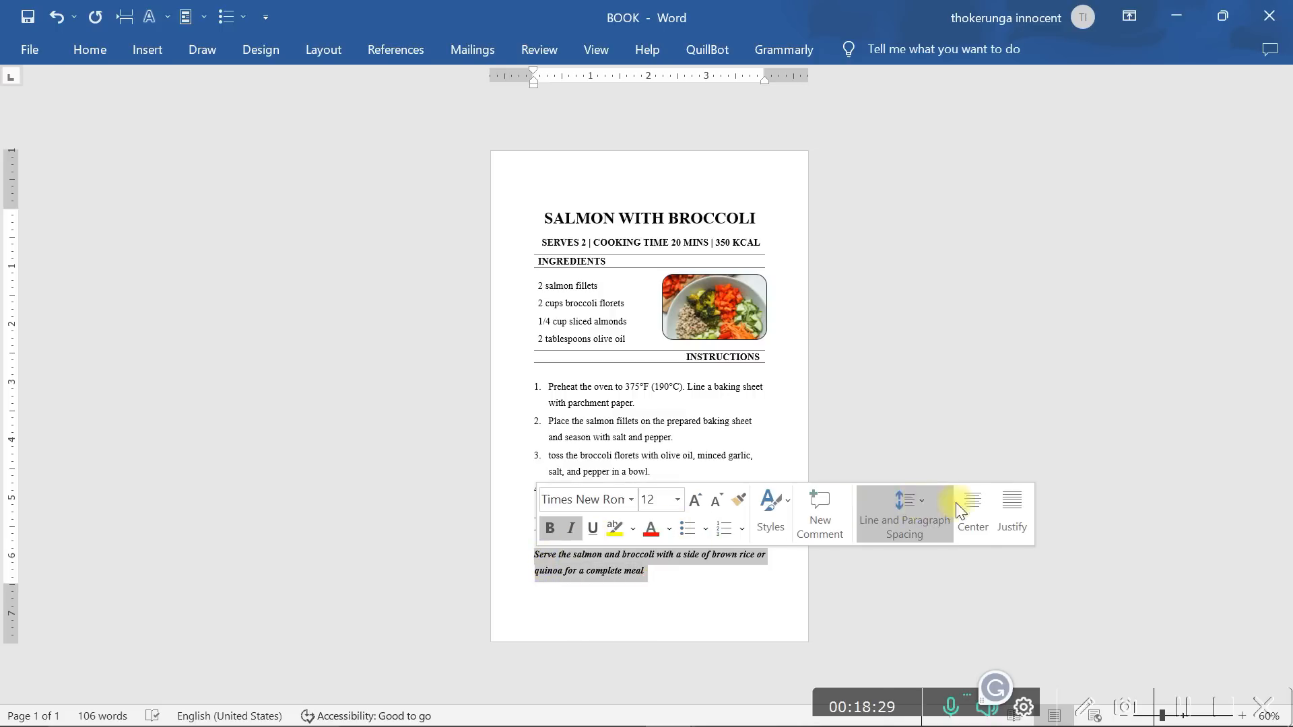
left_click(979, 504)
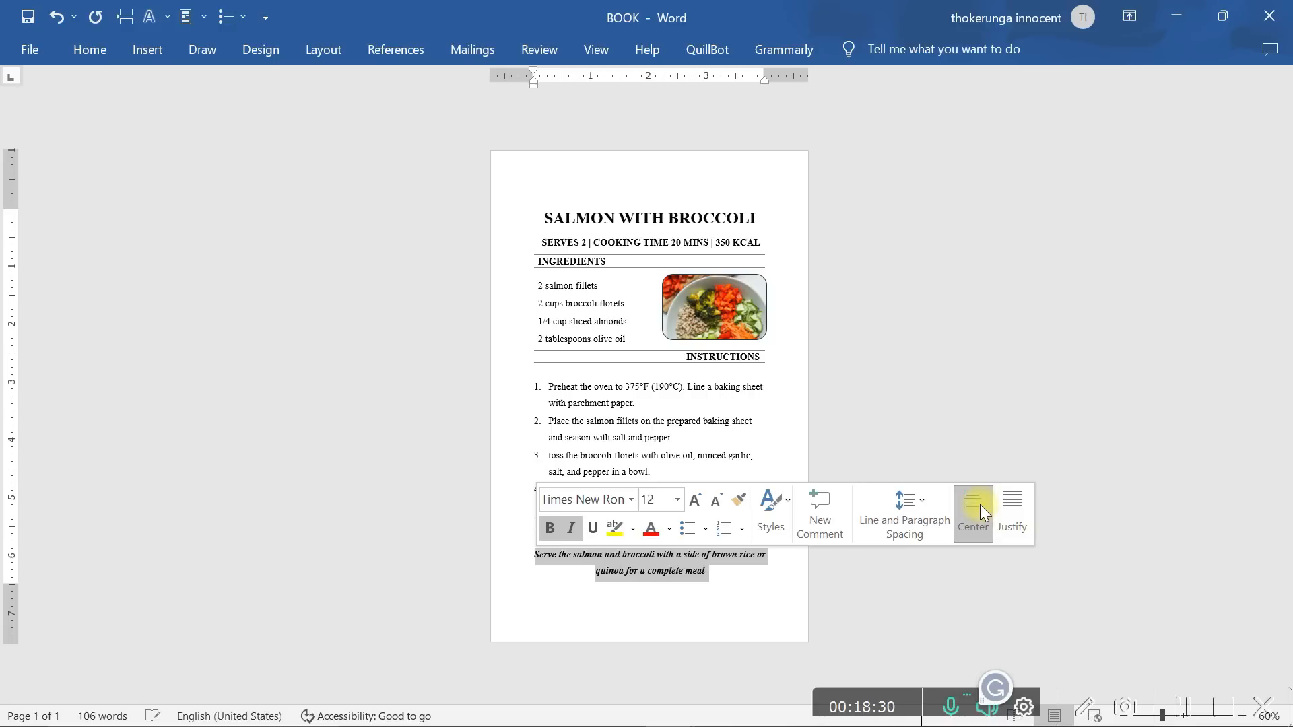
- Save the whole recipe page, from title to serving note, to the Quick Part gallery under the name RECIPES TEMP
left_click(727, 589)
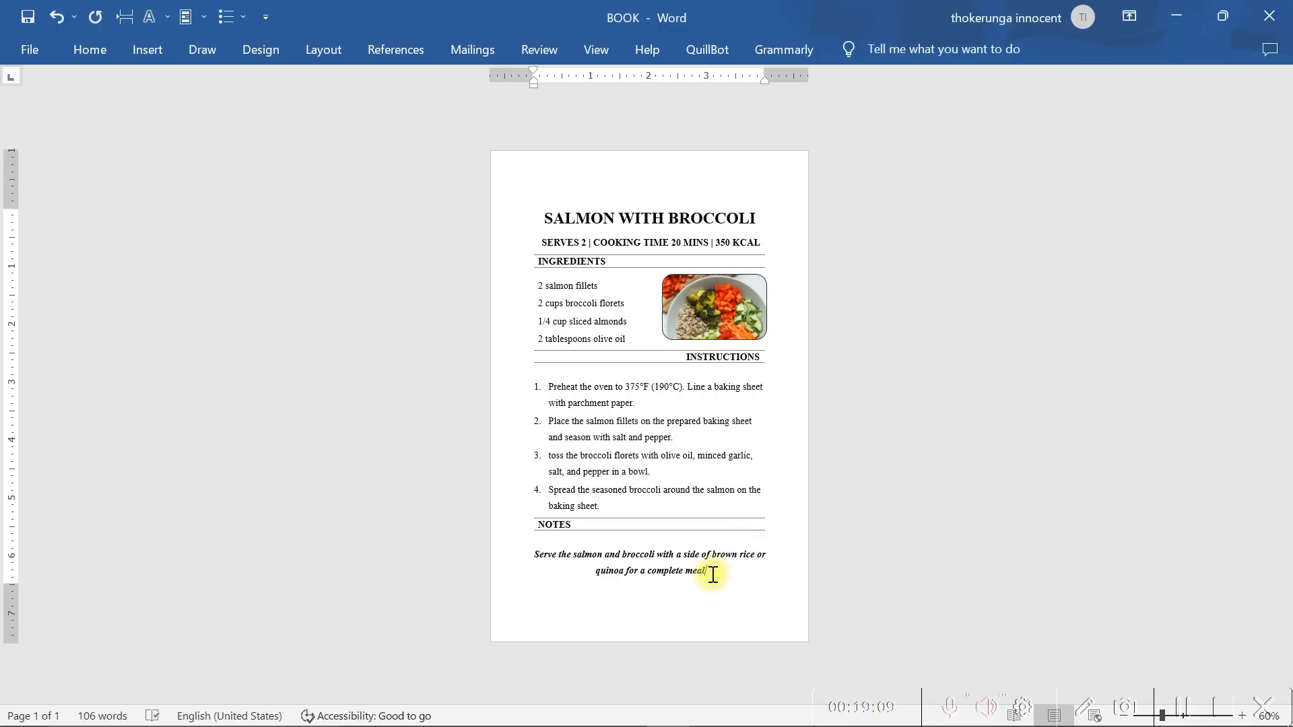
left_click_drag(716, 574, 511, 242)
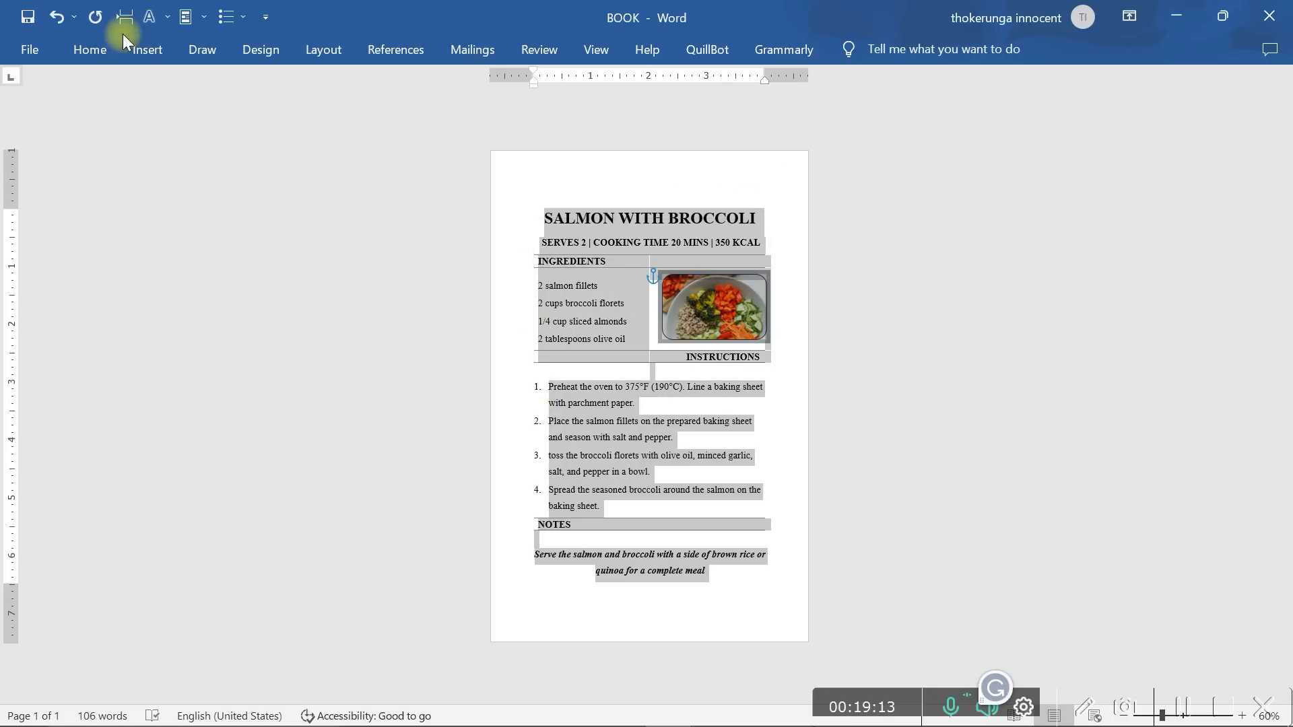
left_click(136, 51)
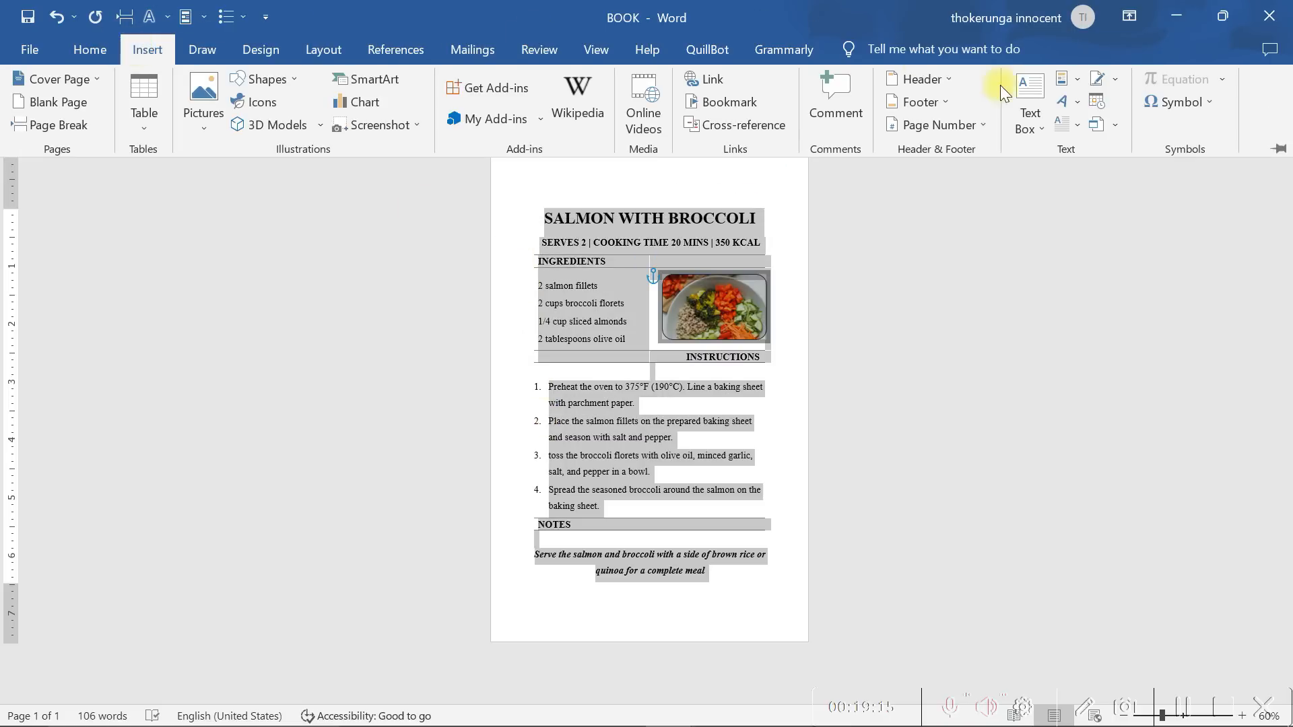
left_click(1080, 78)
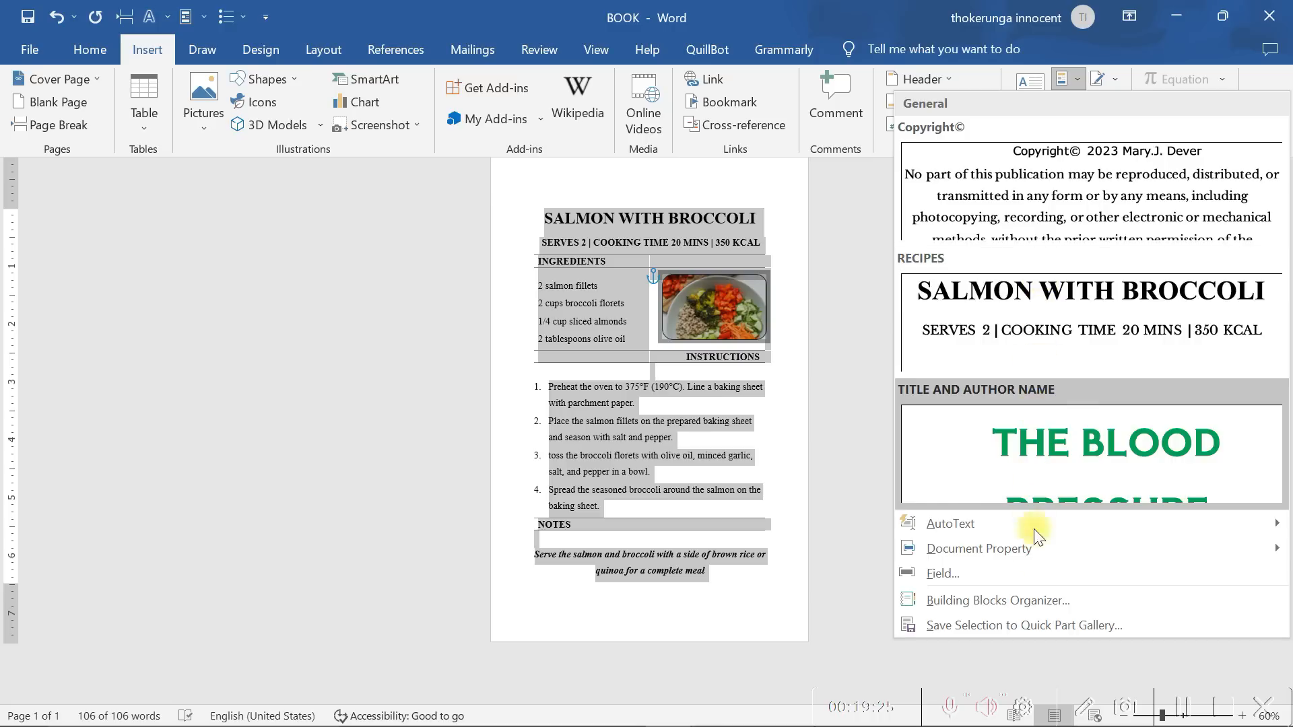
left_click(1018, 624)
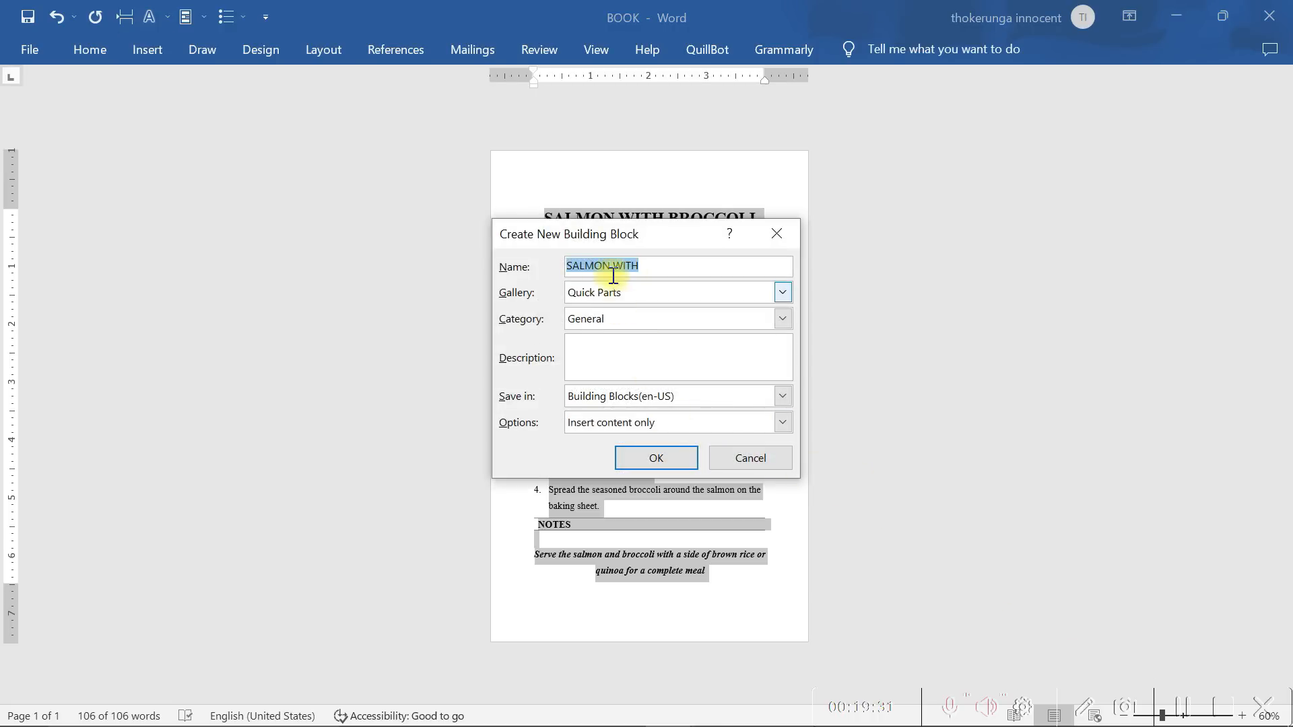
key("BackSpace")
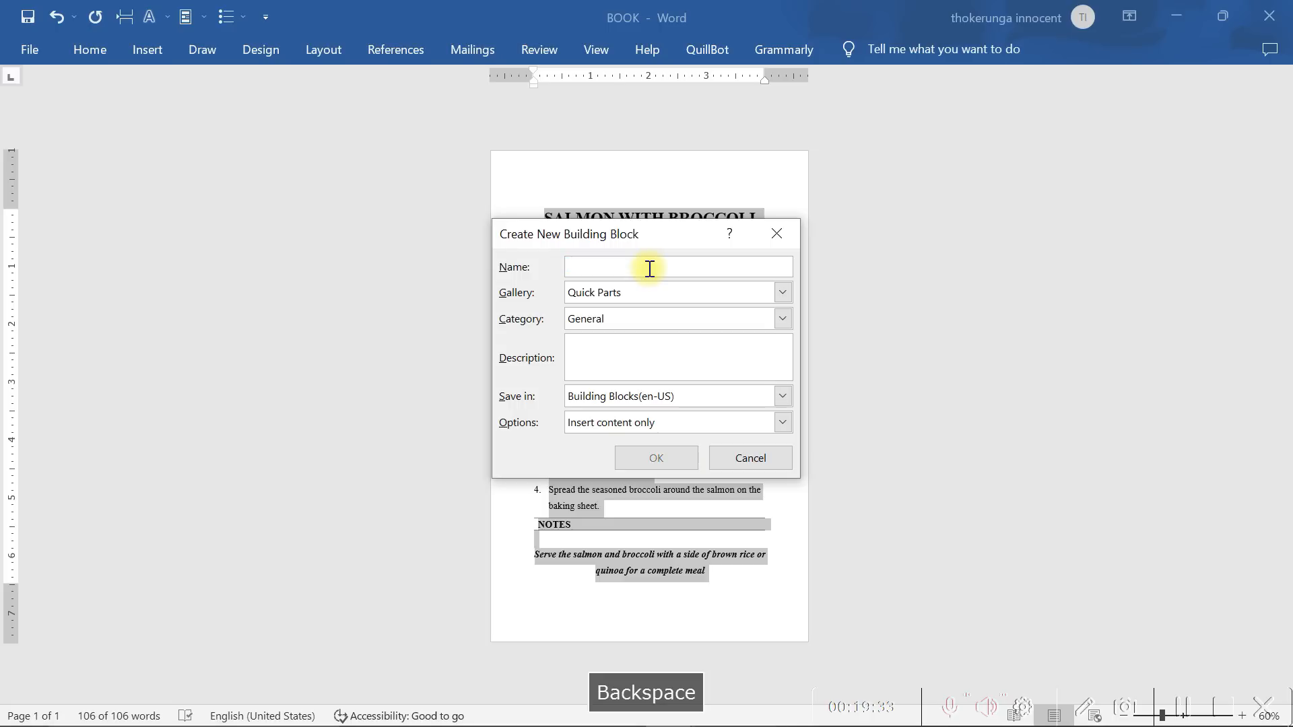
type("RECIPES ")
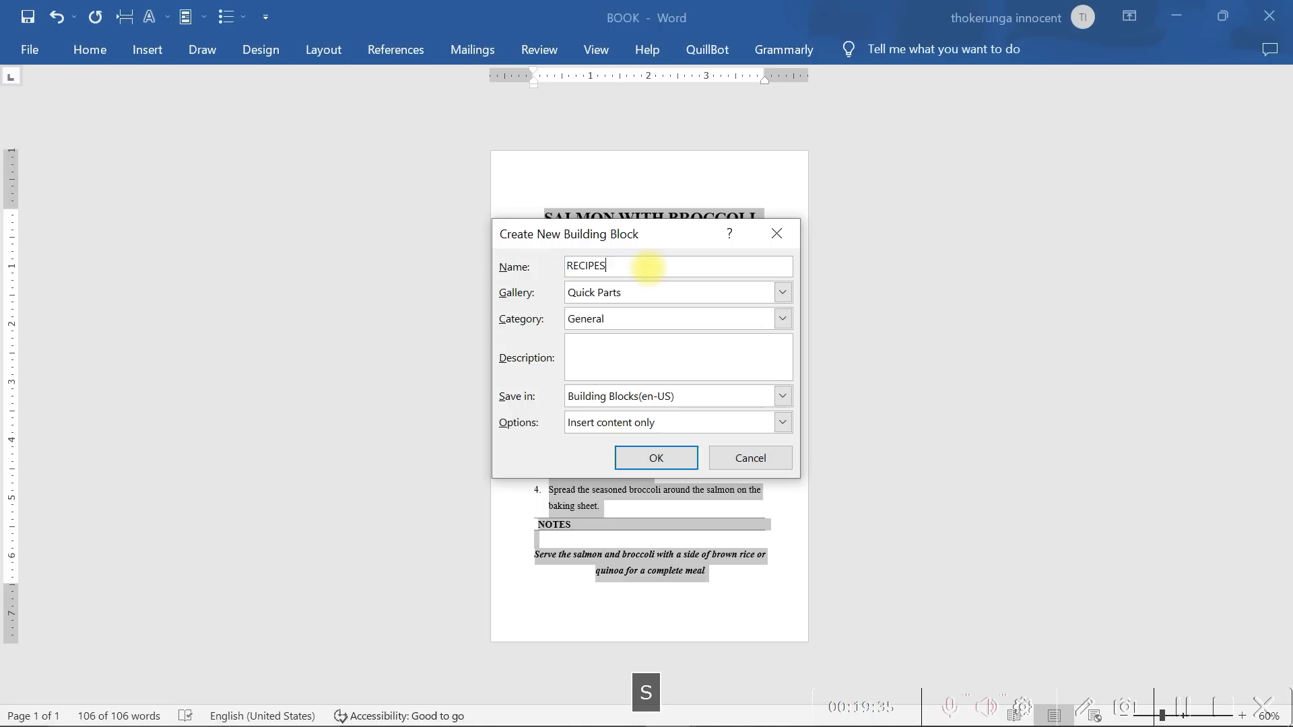
type("TEMP")
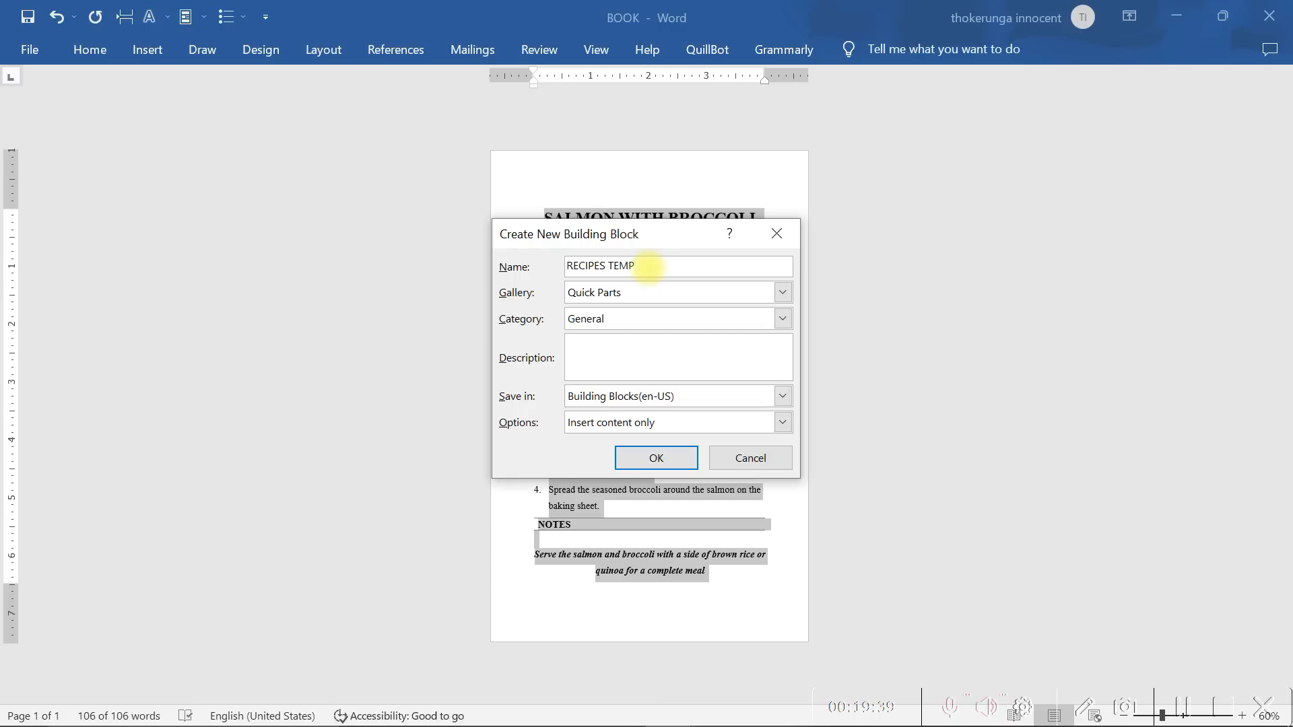
left_click(658, 459)
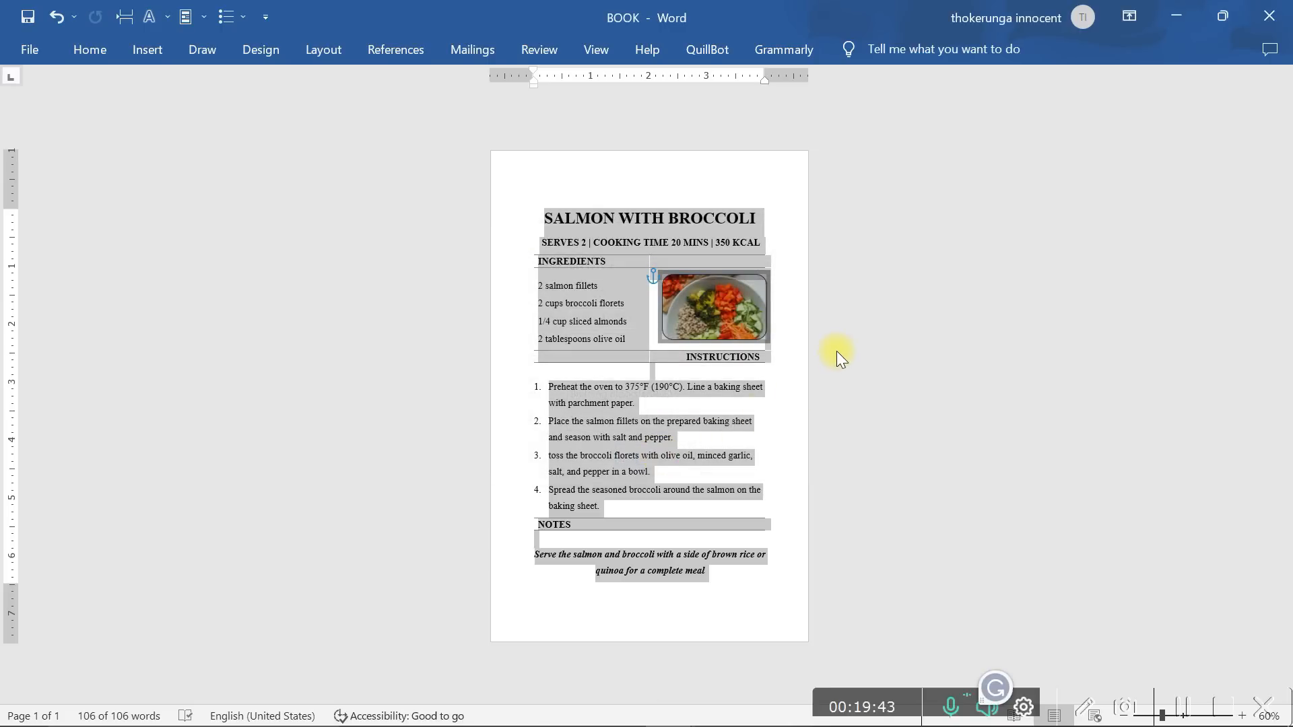
- Start a new page after the serving note and insert the RECIPES TEMP quick part on it
left_click(724, 577)
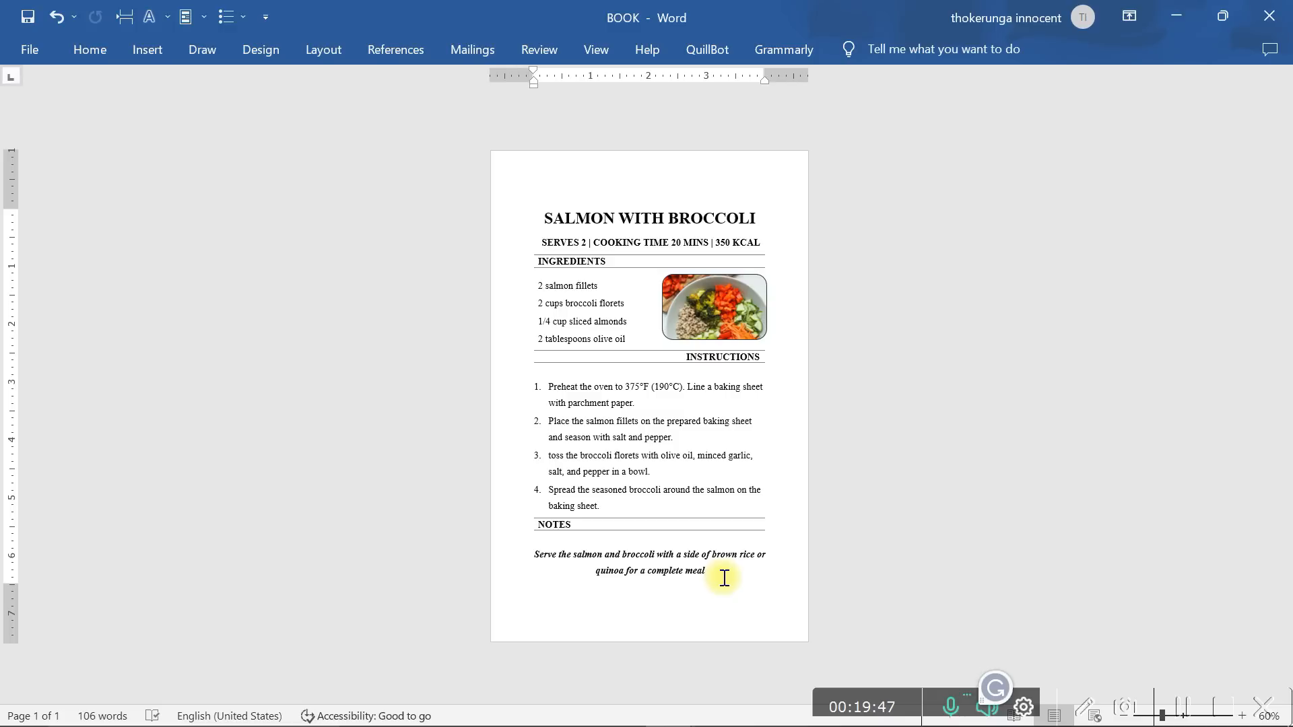
key("Return")
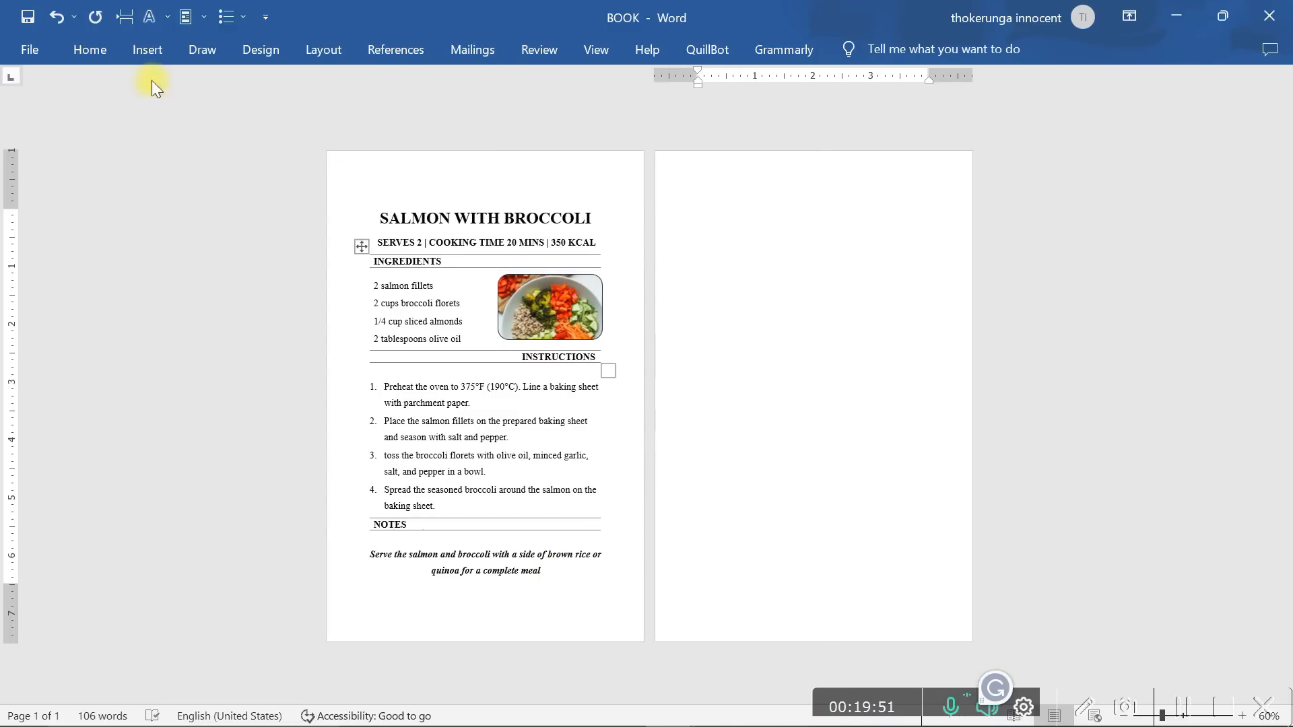
left_click(96, 59)
left_click(148, 52)
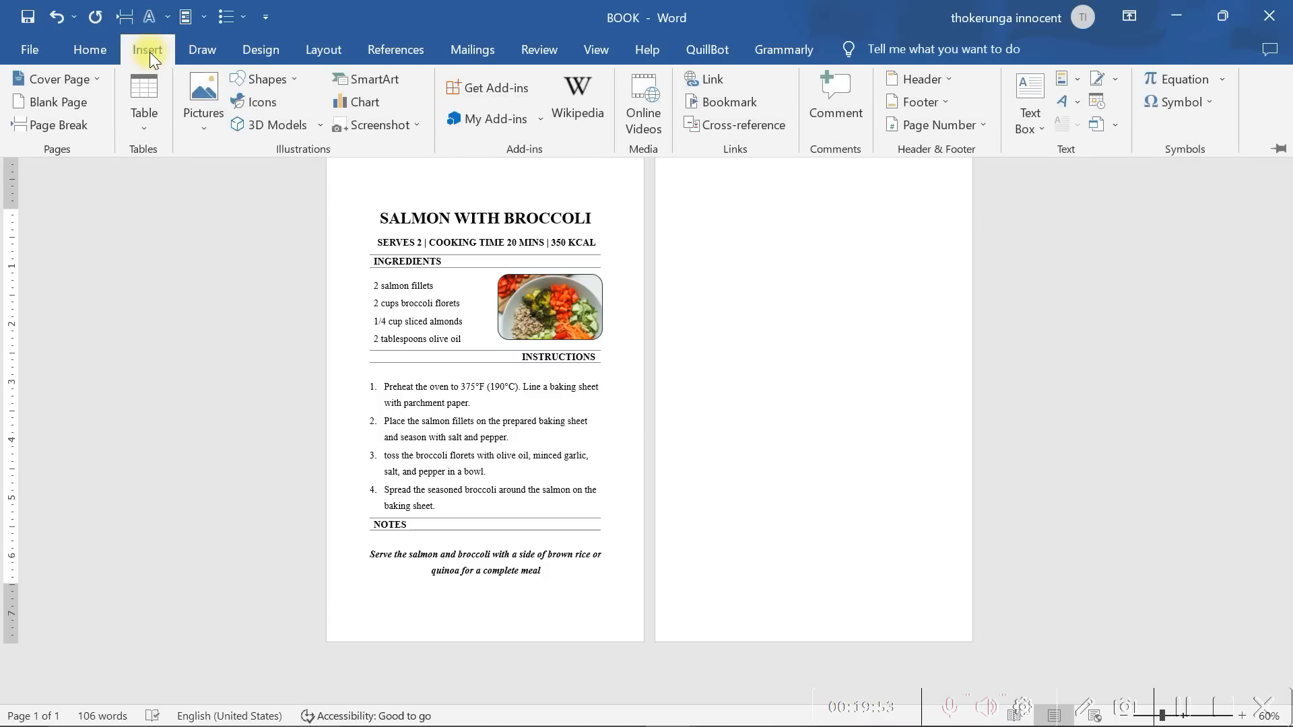
left_click(1076, 79)
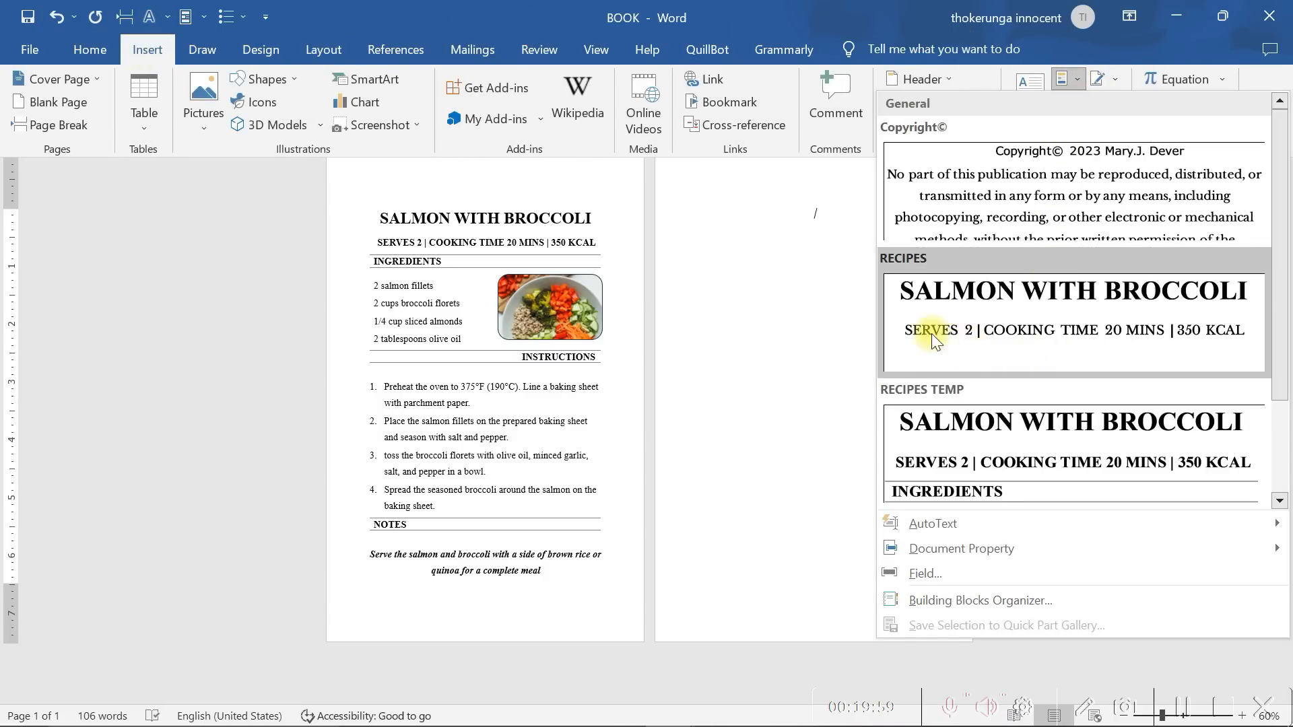
left_click(967, 419)
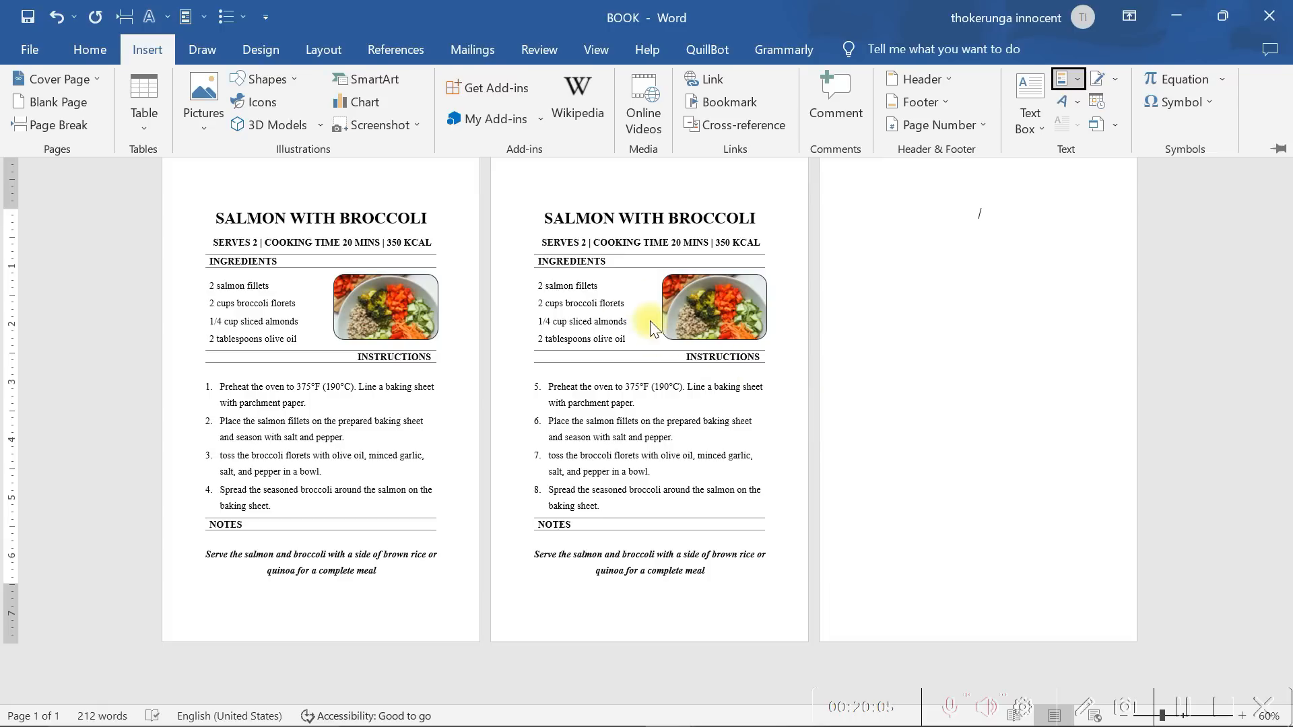
- Insert the RECIPES TEMP quick part two more times, filling the third and fourth pages
left_click(1080, 79)
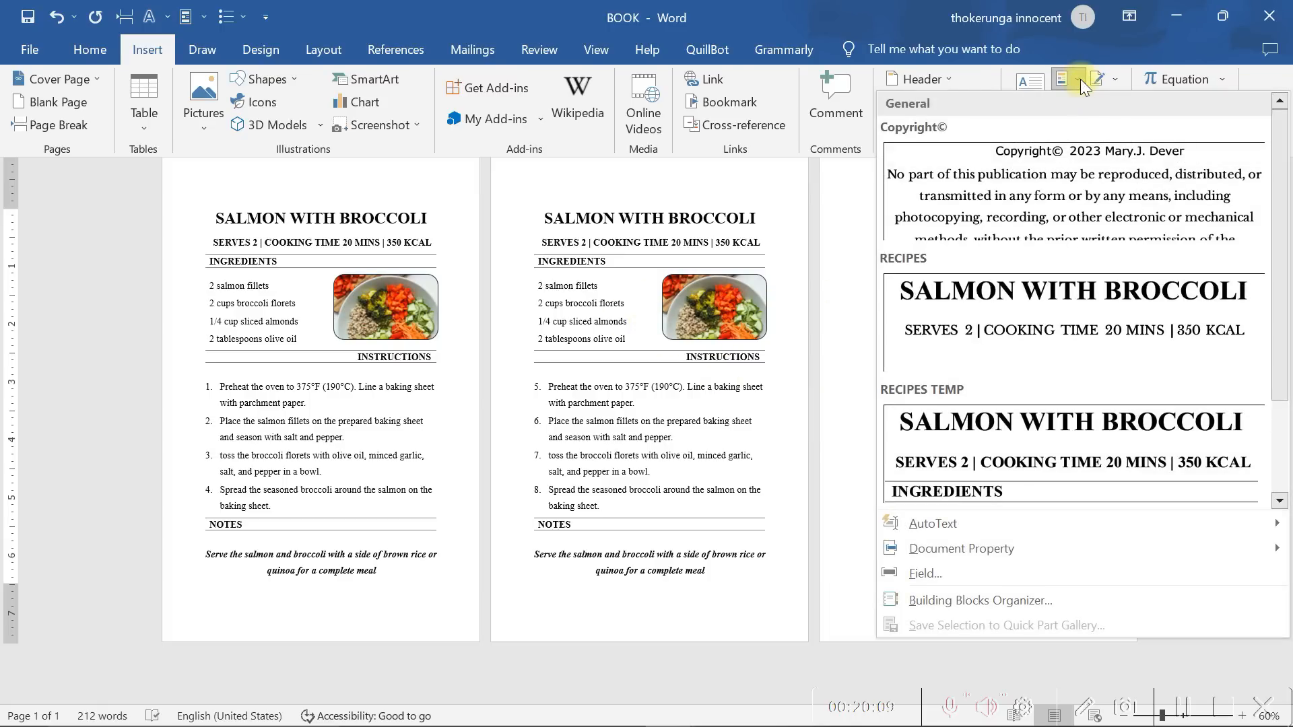
left_click(1063, 445)
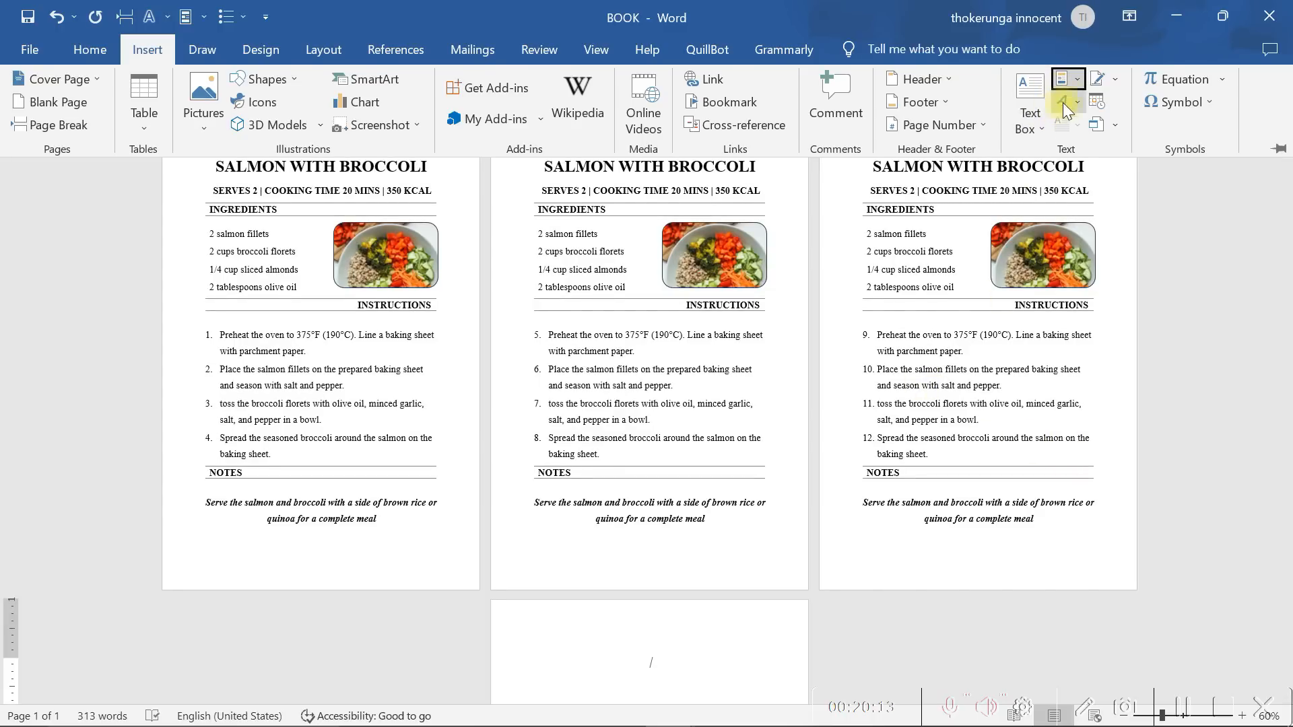
left_click(1078, 83)
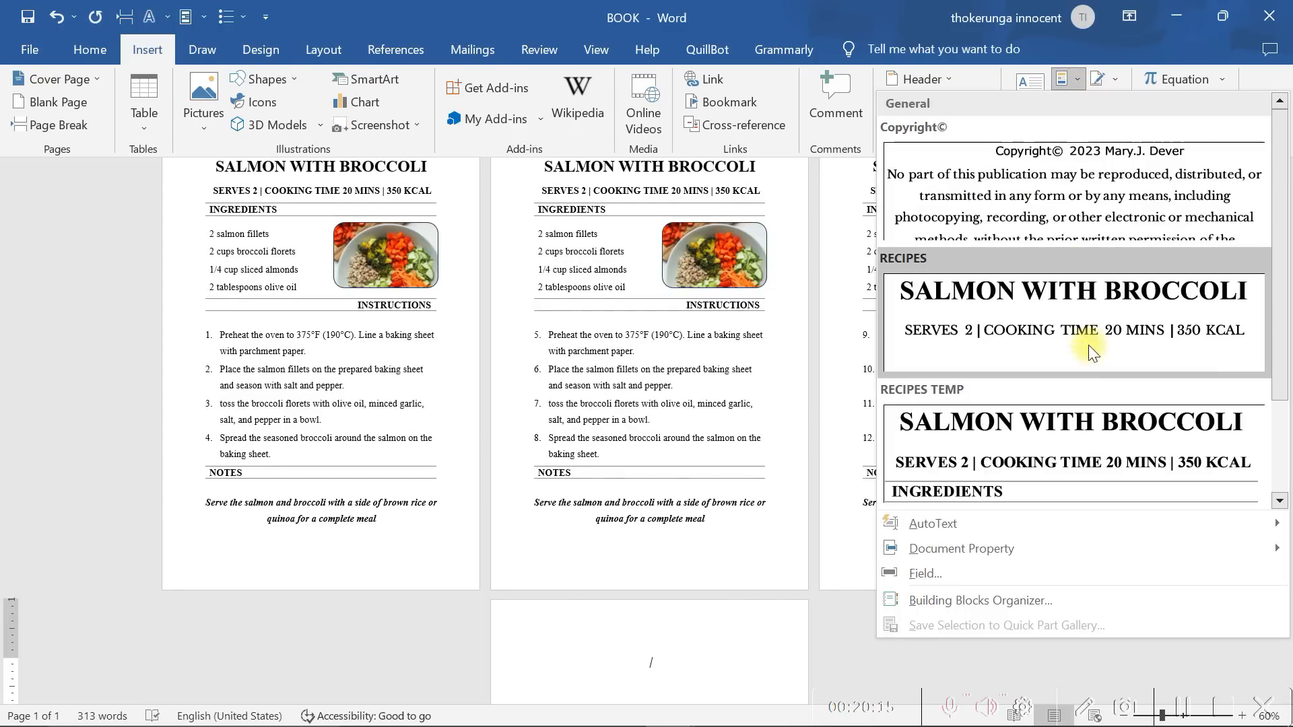
left_click(1084, 421)
scroll(909, 585, "down", 5)
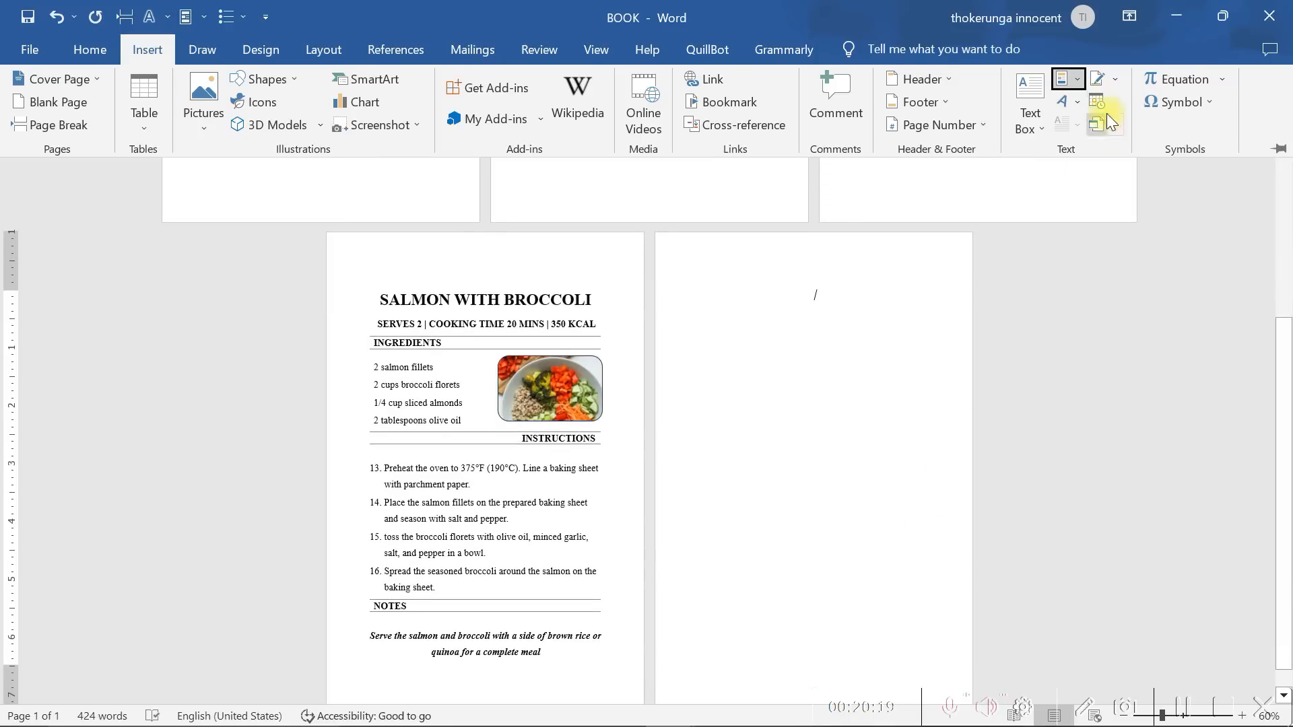
left_click(1081, 83)
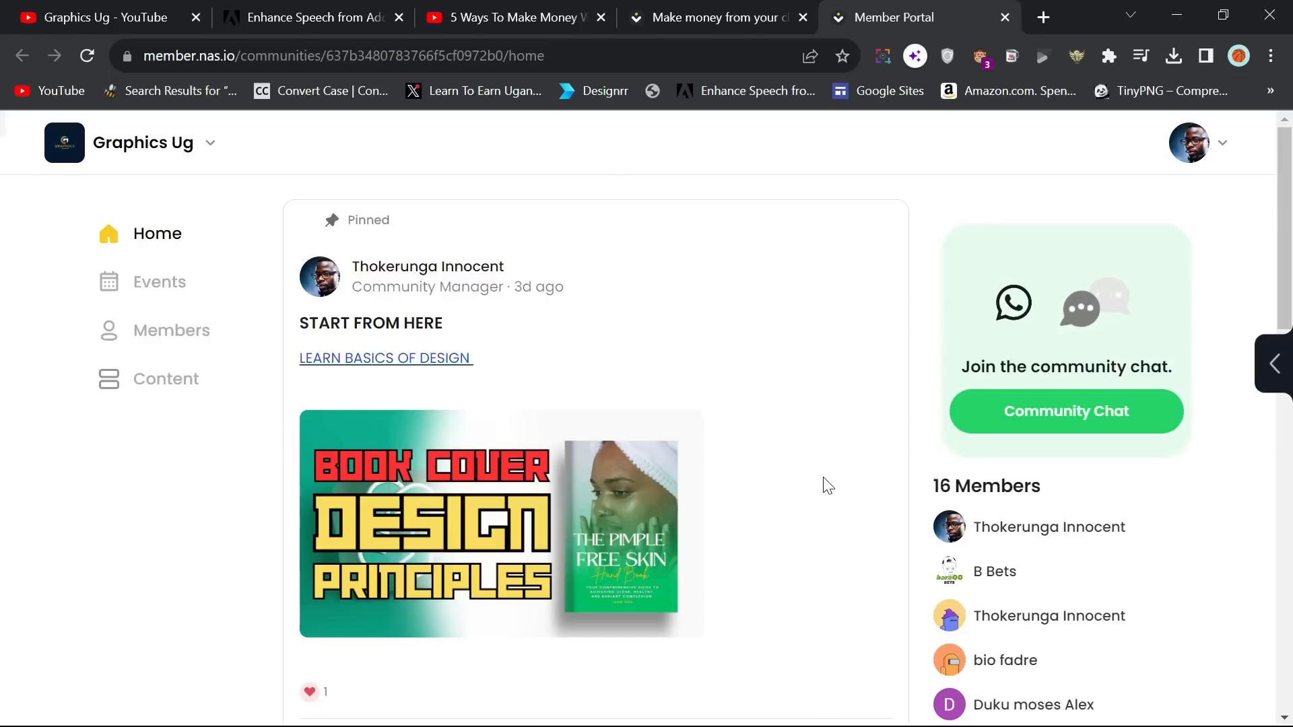
- Switch to Chrome and look through the Graphics Ug community portal's home posts and its Content library of templates
scroll(828, 485, "down", 4)
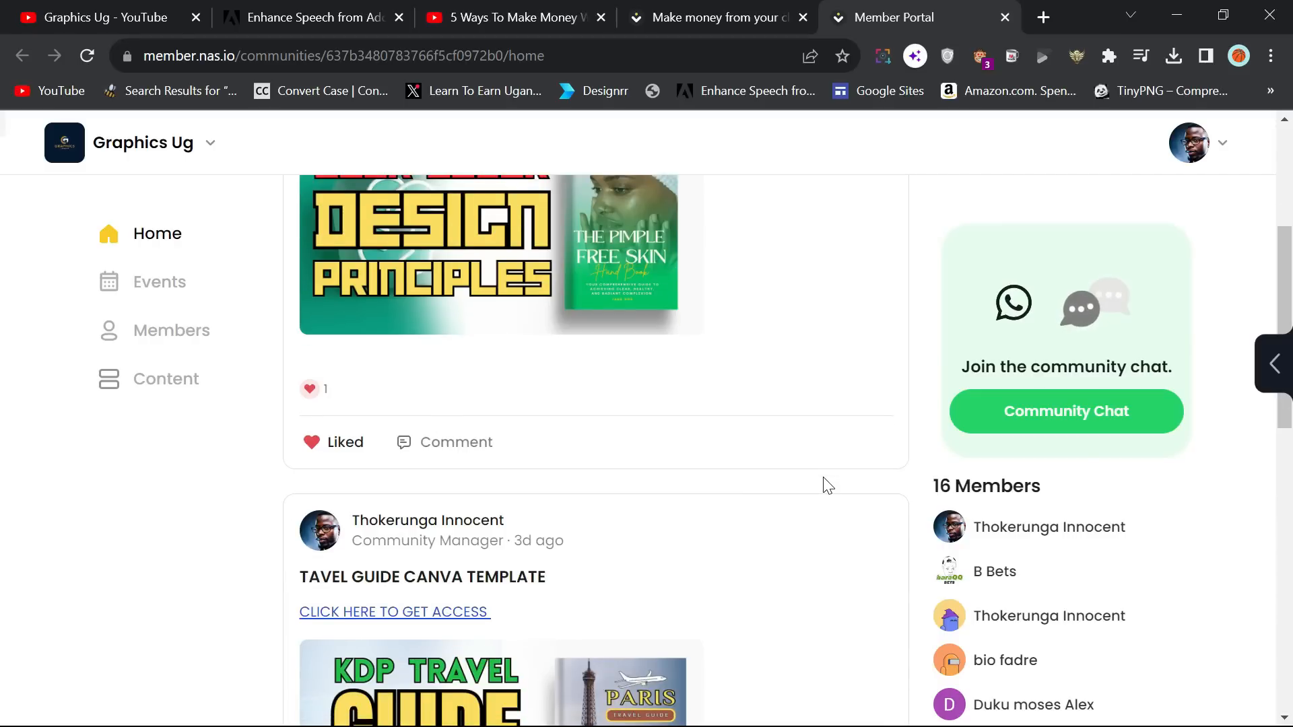
scroll(827, 485, "up", 3)
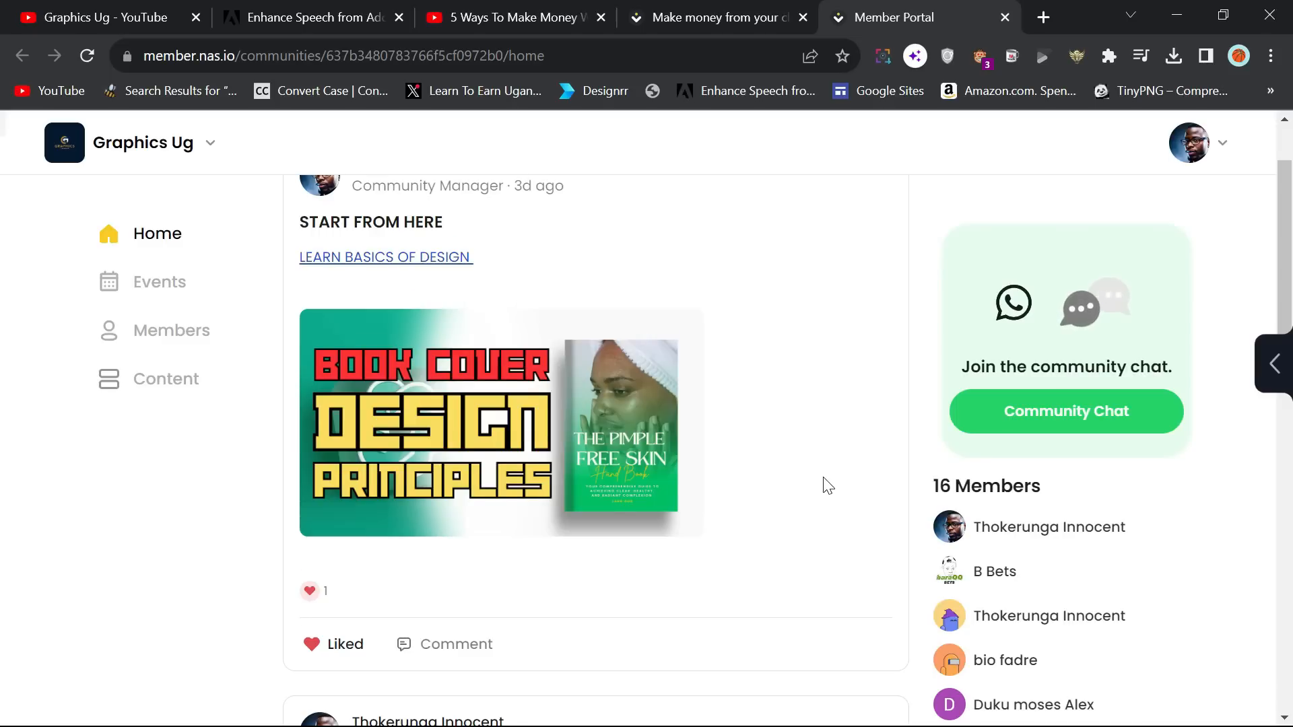
scroll(829, 484, "down", 4)
scroll(828, 485, "up", 6)
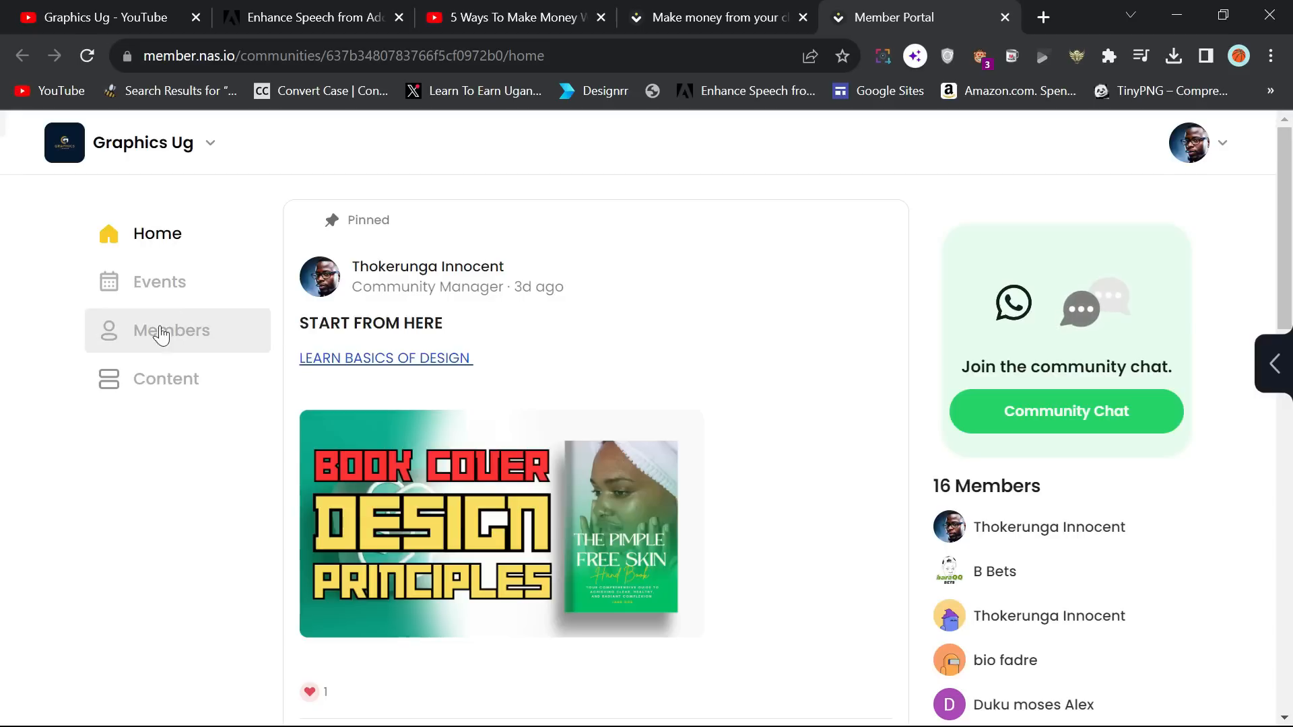
left_click(170, 389)
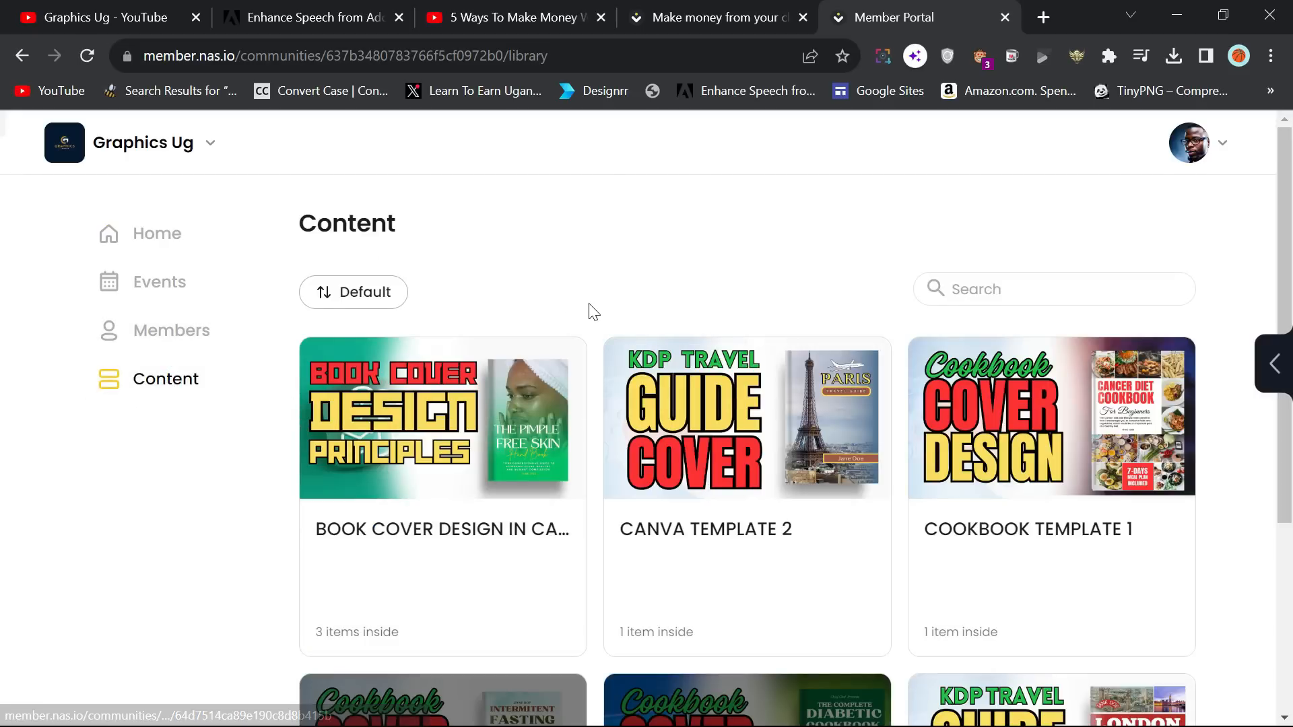
scroll(589, 310, "down", 3)
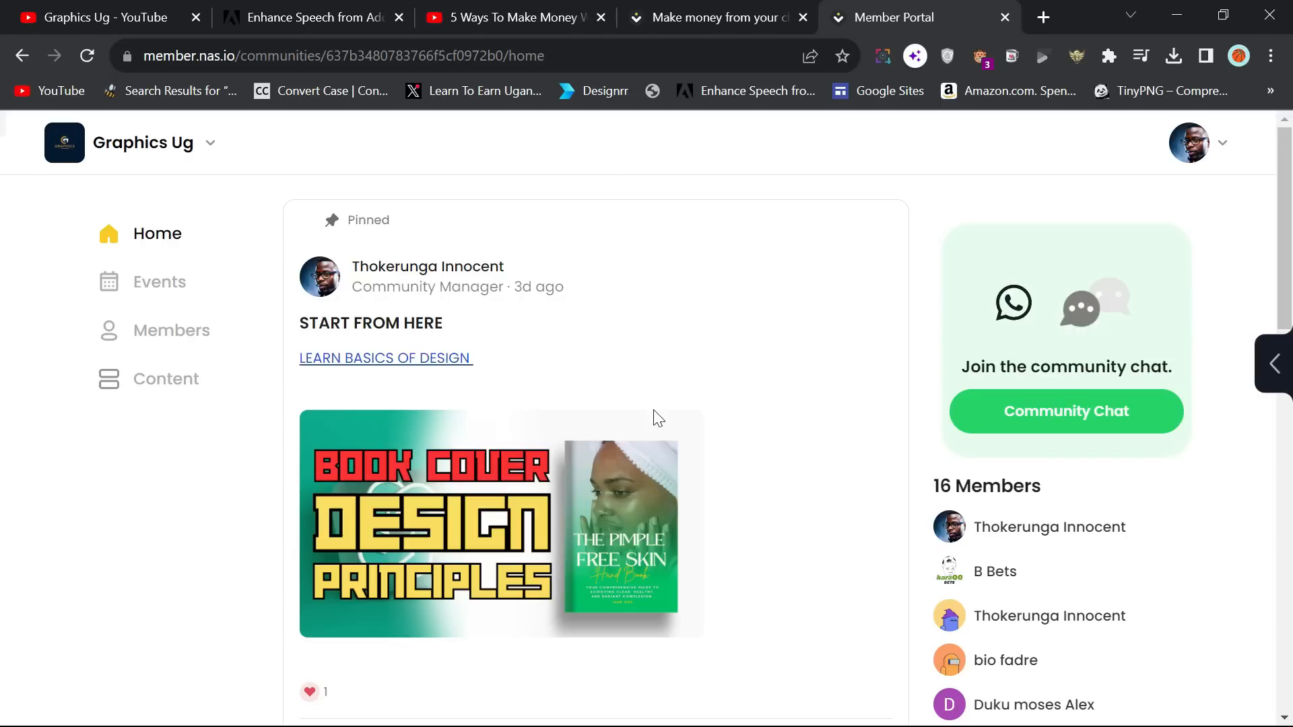
scroll(765, 396, "down", 13)
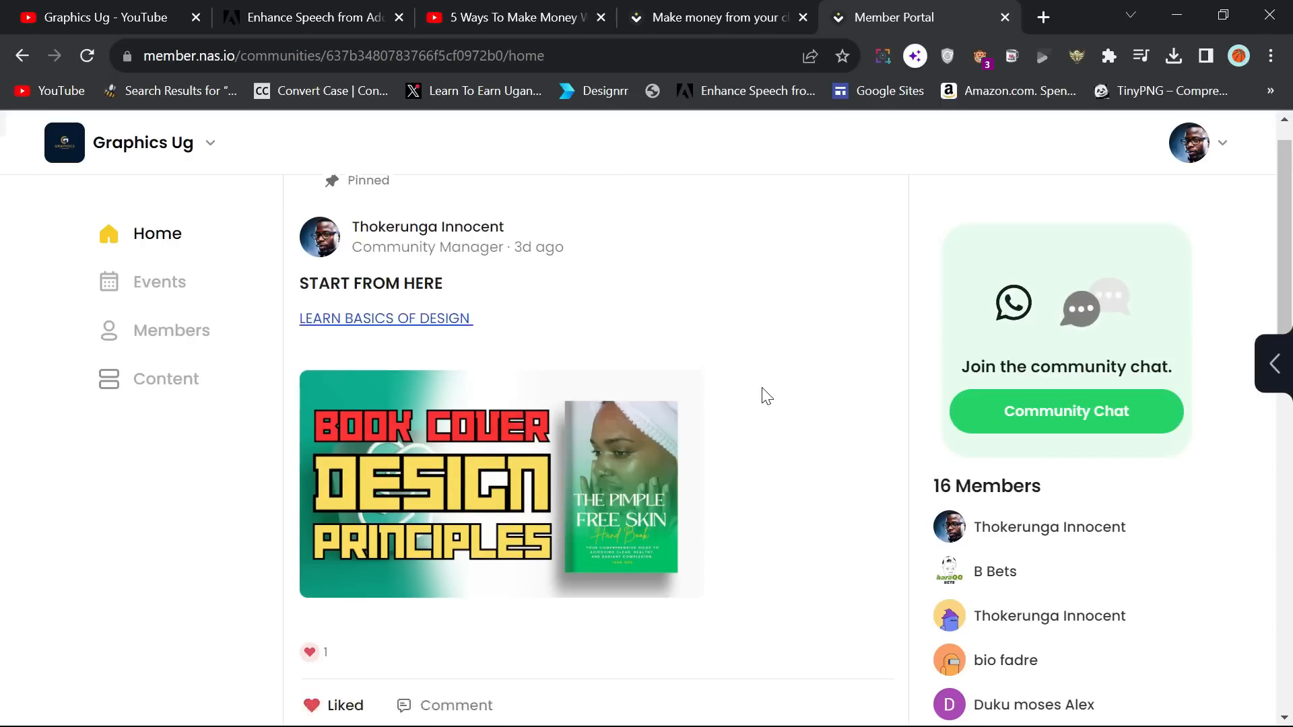
scroll(765, 395, "up", 13)
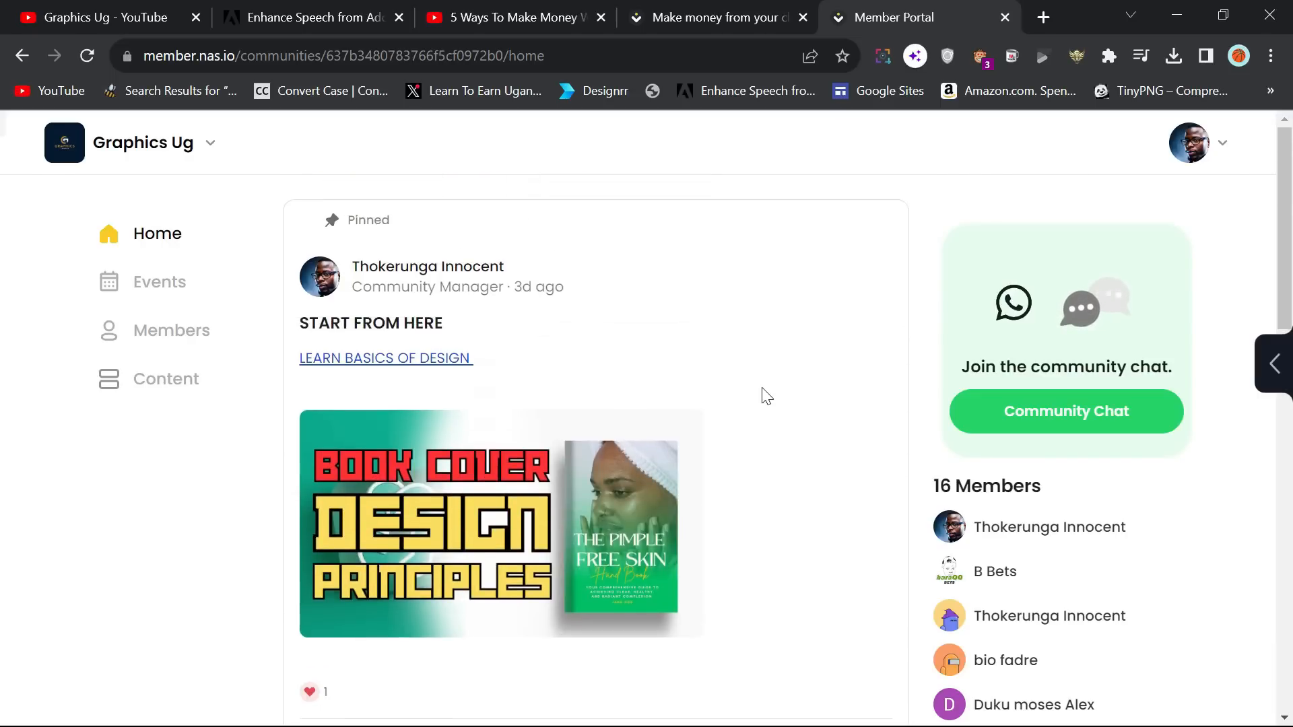
scroll(766, 395, "down", 3)
scroll(765, 396, "up", 3)
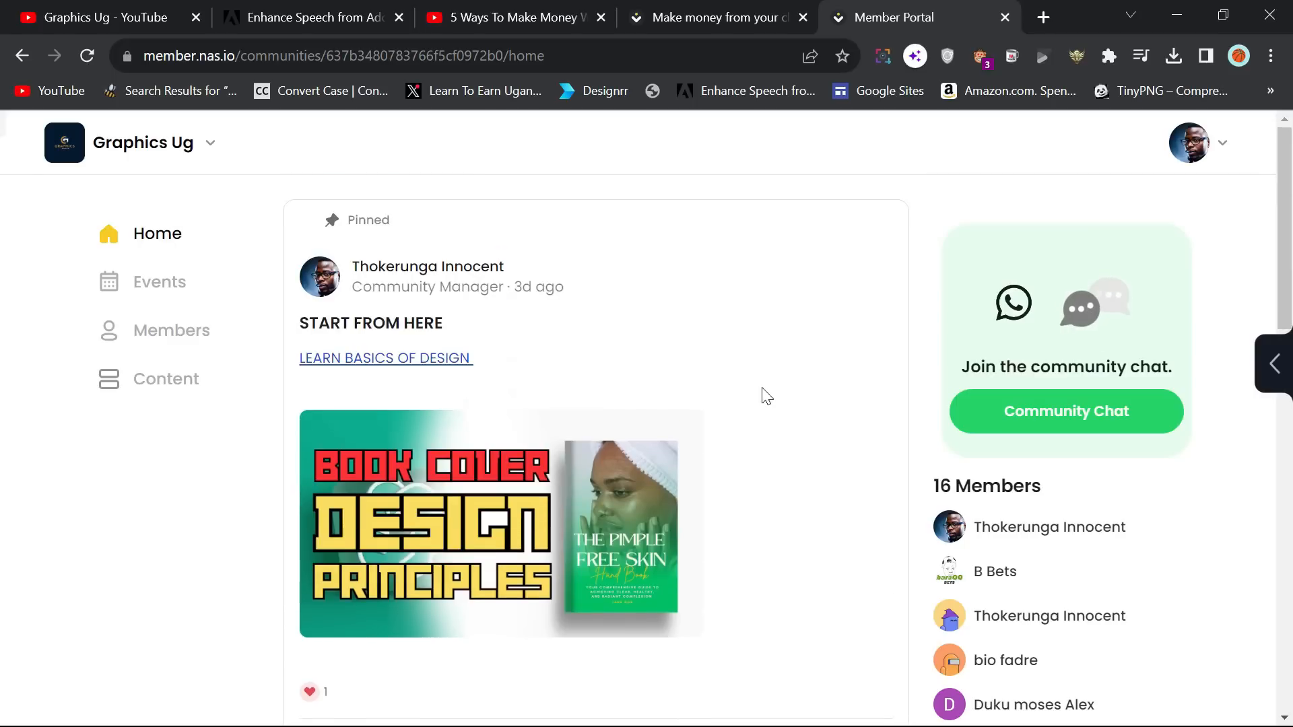